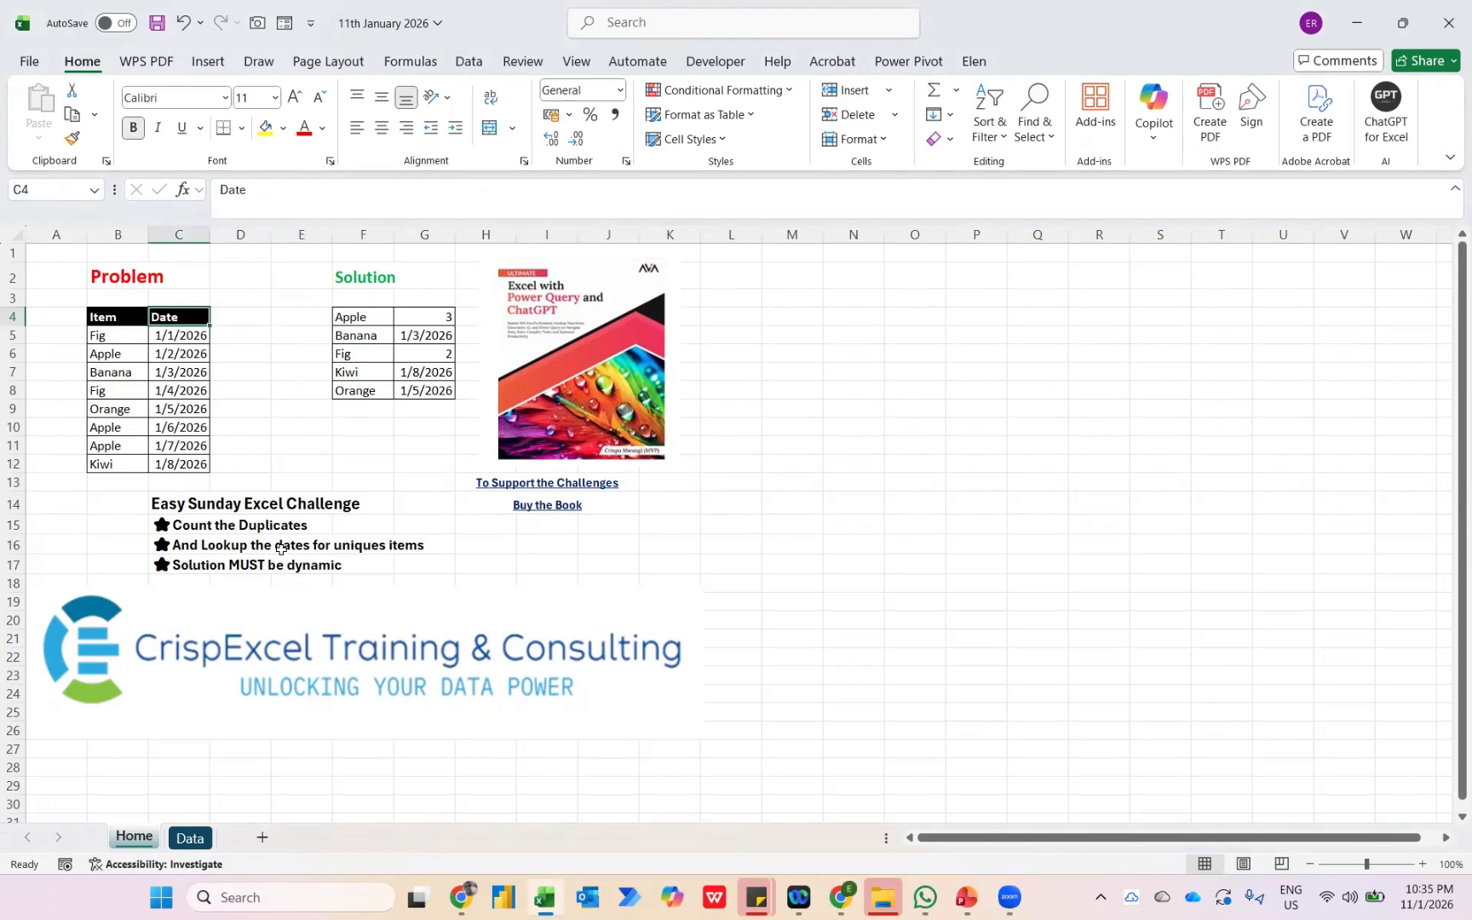
Examine the item and date list on the Home sheet, comparing the repeated Apple entries and the Banana row with the expected solution.
{"action": "key", "text": "Down"}
{"action": "key", "text": "Down"}
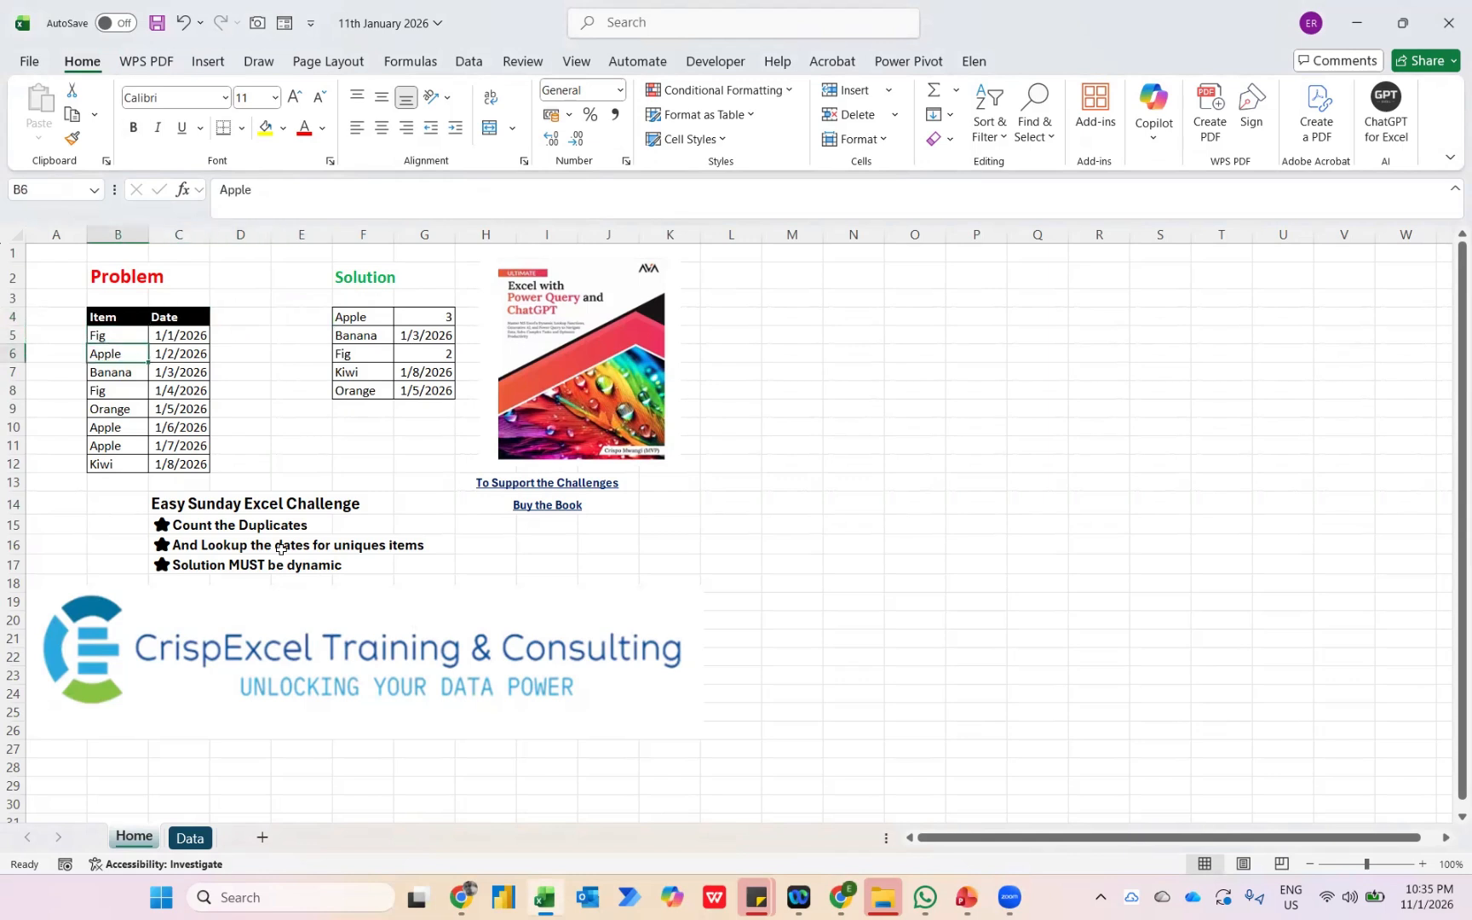
{"action": "key", "text": "Down"}
{"action": "key", "text": "Down"}
{"action": "key", "text": "Down"}
{"action": "key", "text": "Down"}
{"action": "key", "text": "Down"}
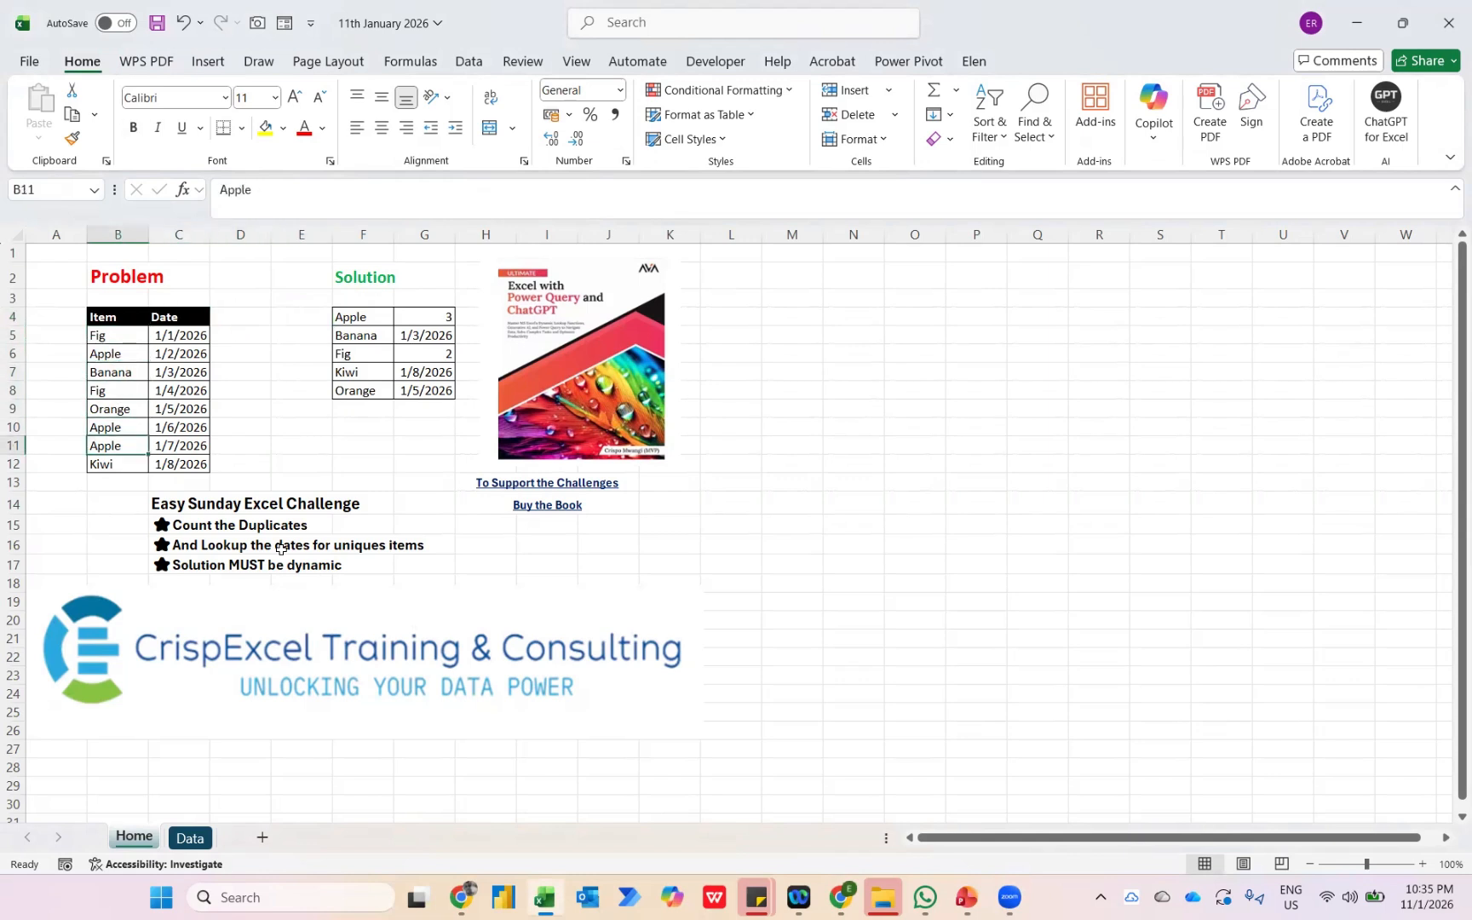
{"action": "key", "text": "shift+Up"}
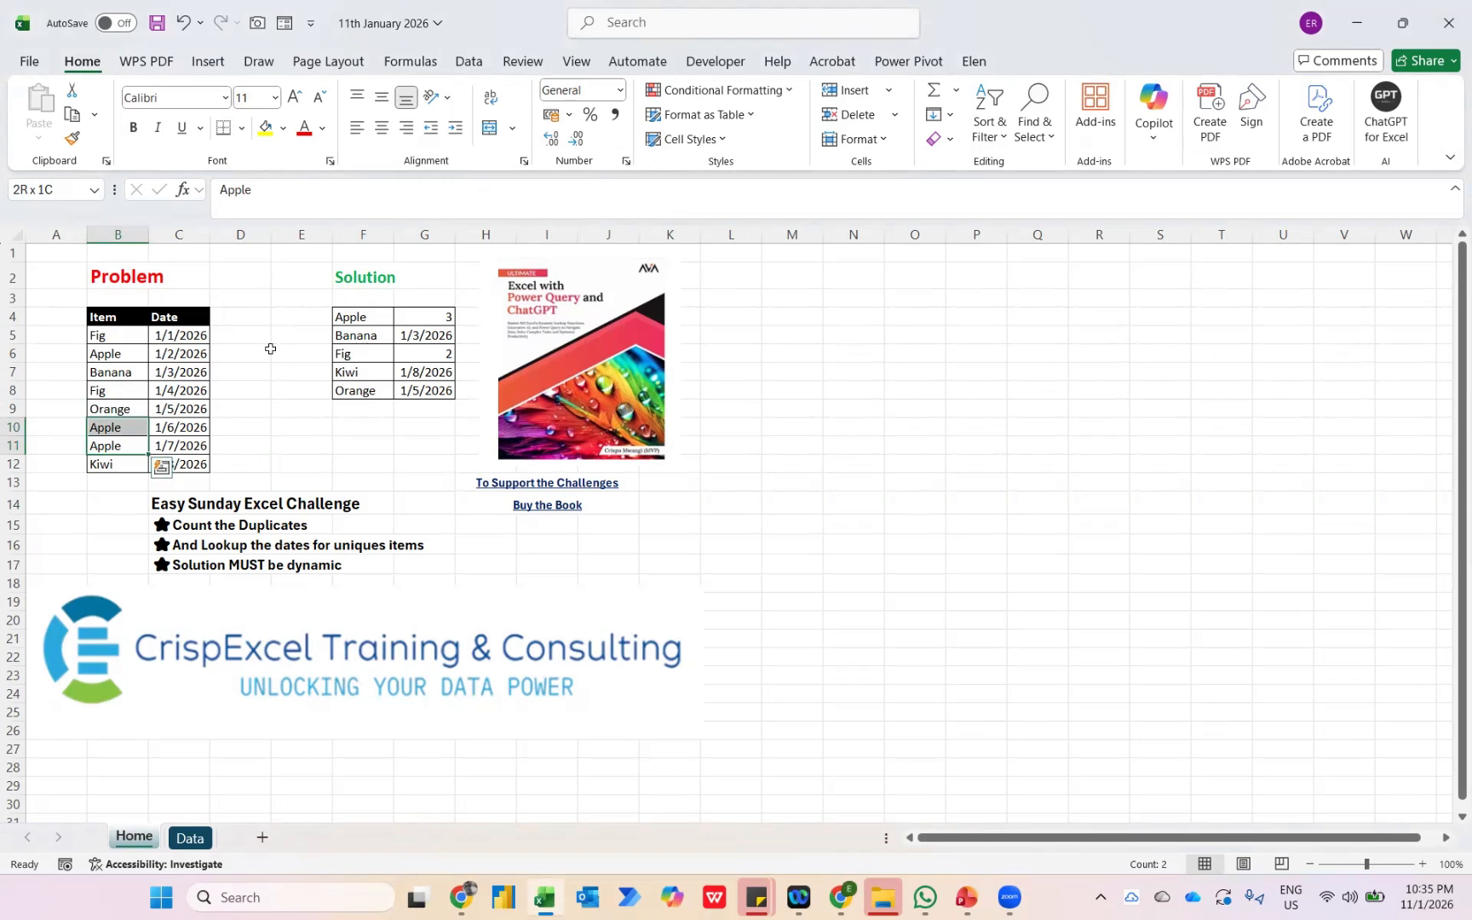
{"action": "left_click", "coordinate": [117, 354], "text": "ctrl"}
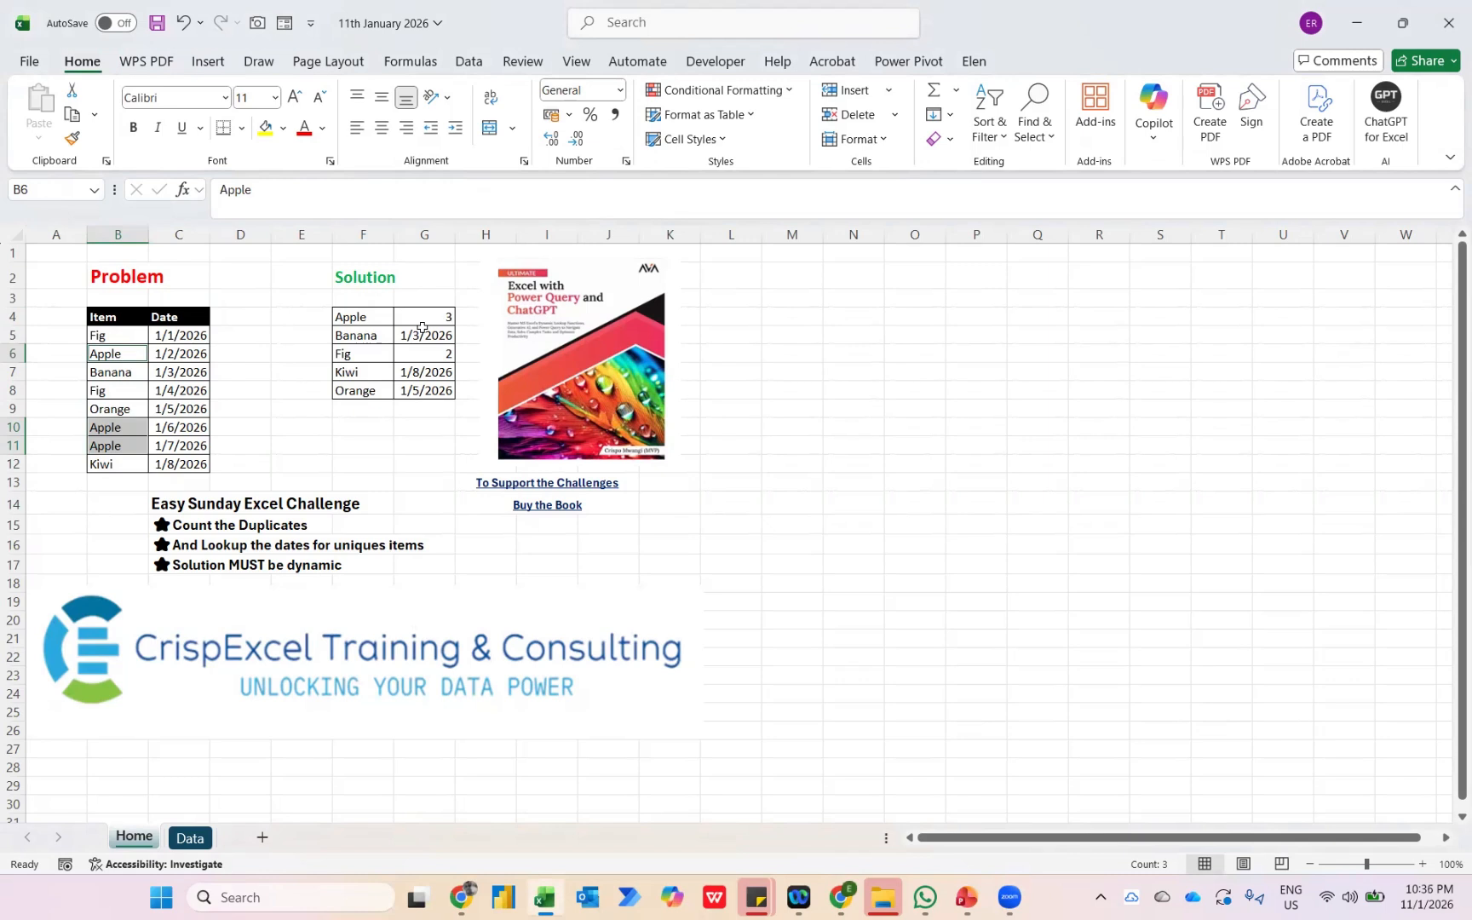
{"action": "left_click", "coordinate": [111, 369]}
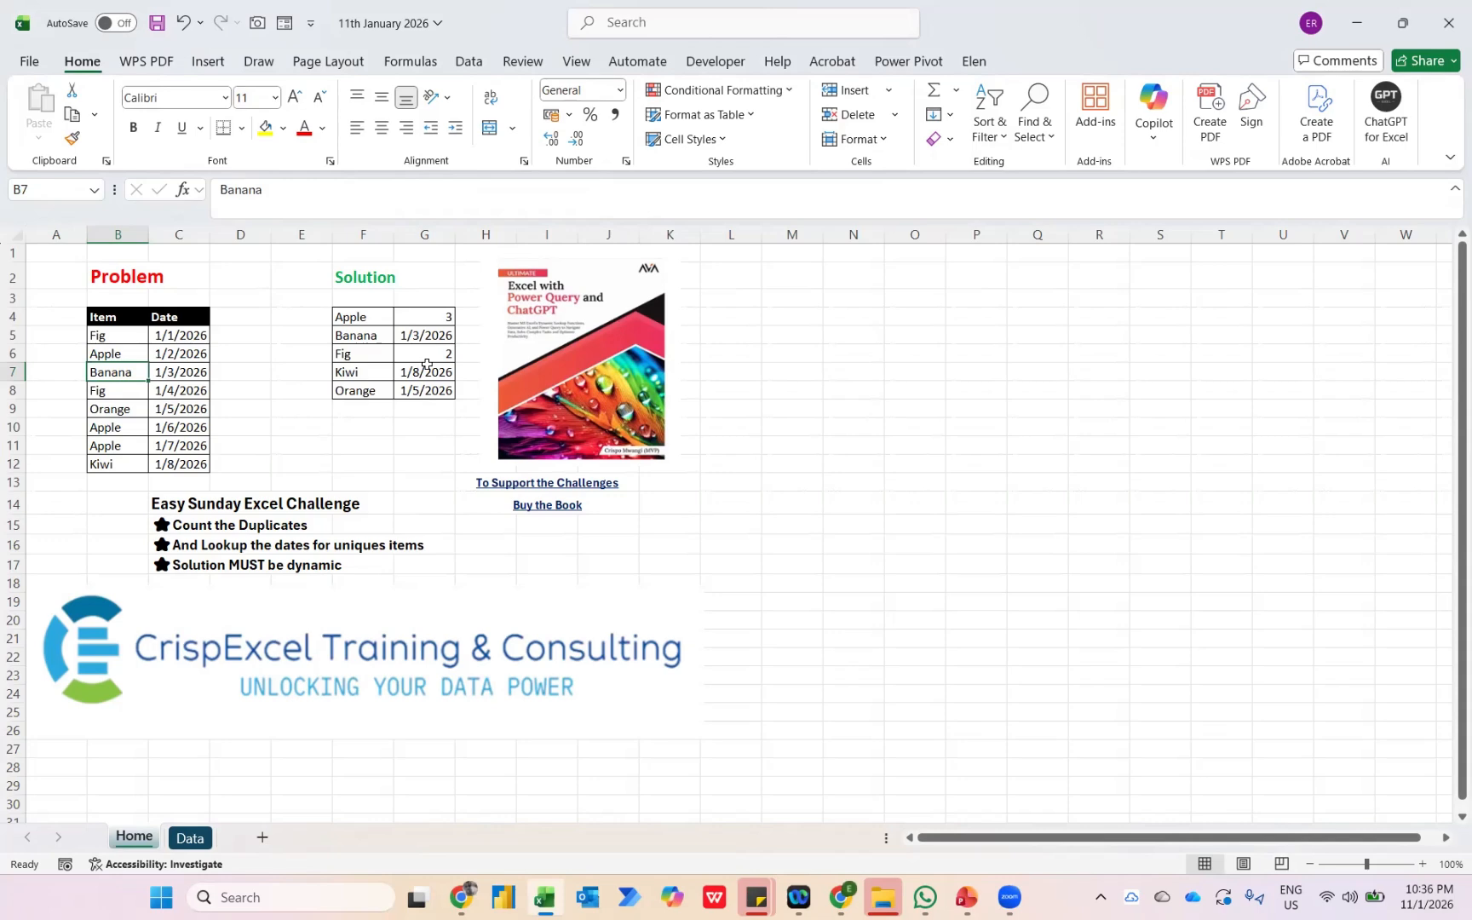
Load the Item and Date range B2:C10 of the Data sheet into Power Query as a table with headers.
{"action": "left_click", "coordinate": [188, 848]}
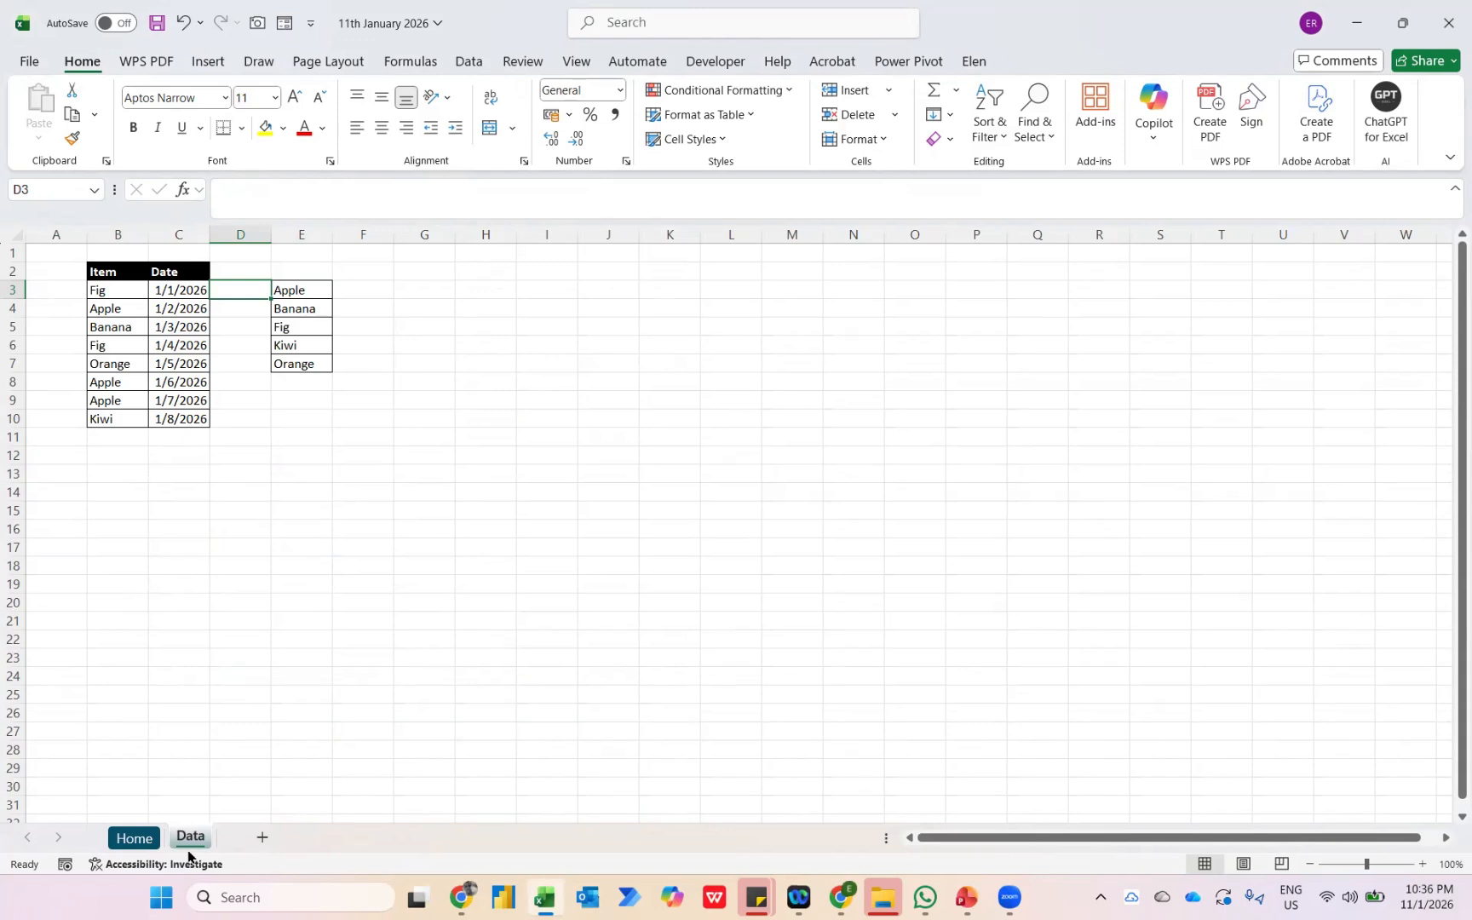
{"action": "key", "text": "Left"}
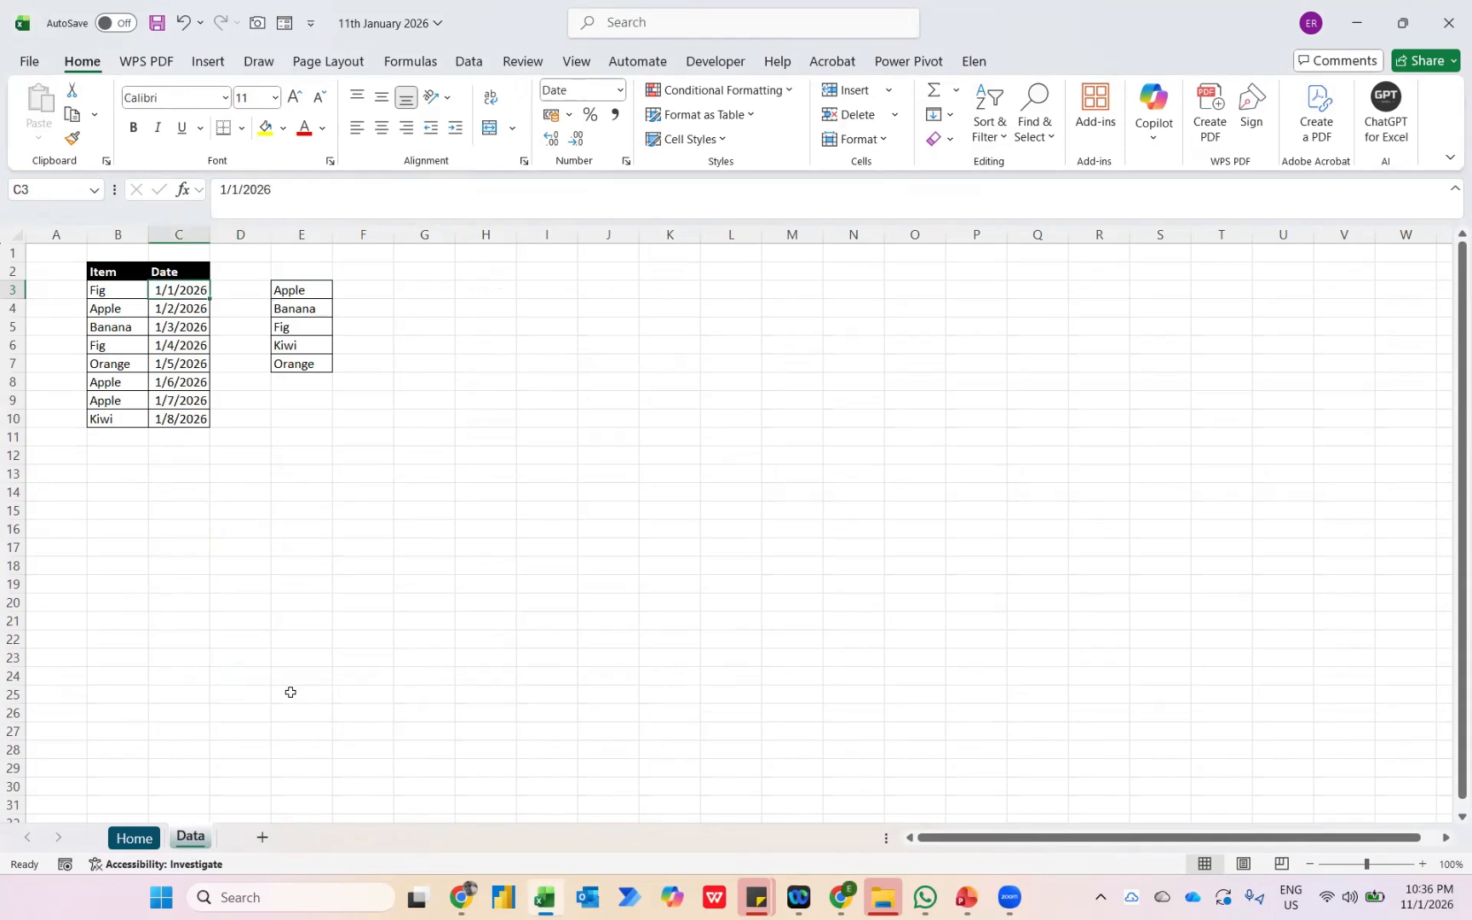
{"action": "key", "text": "ctrl+a"}
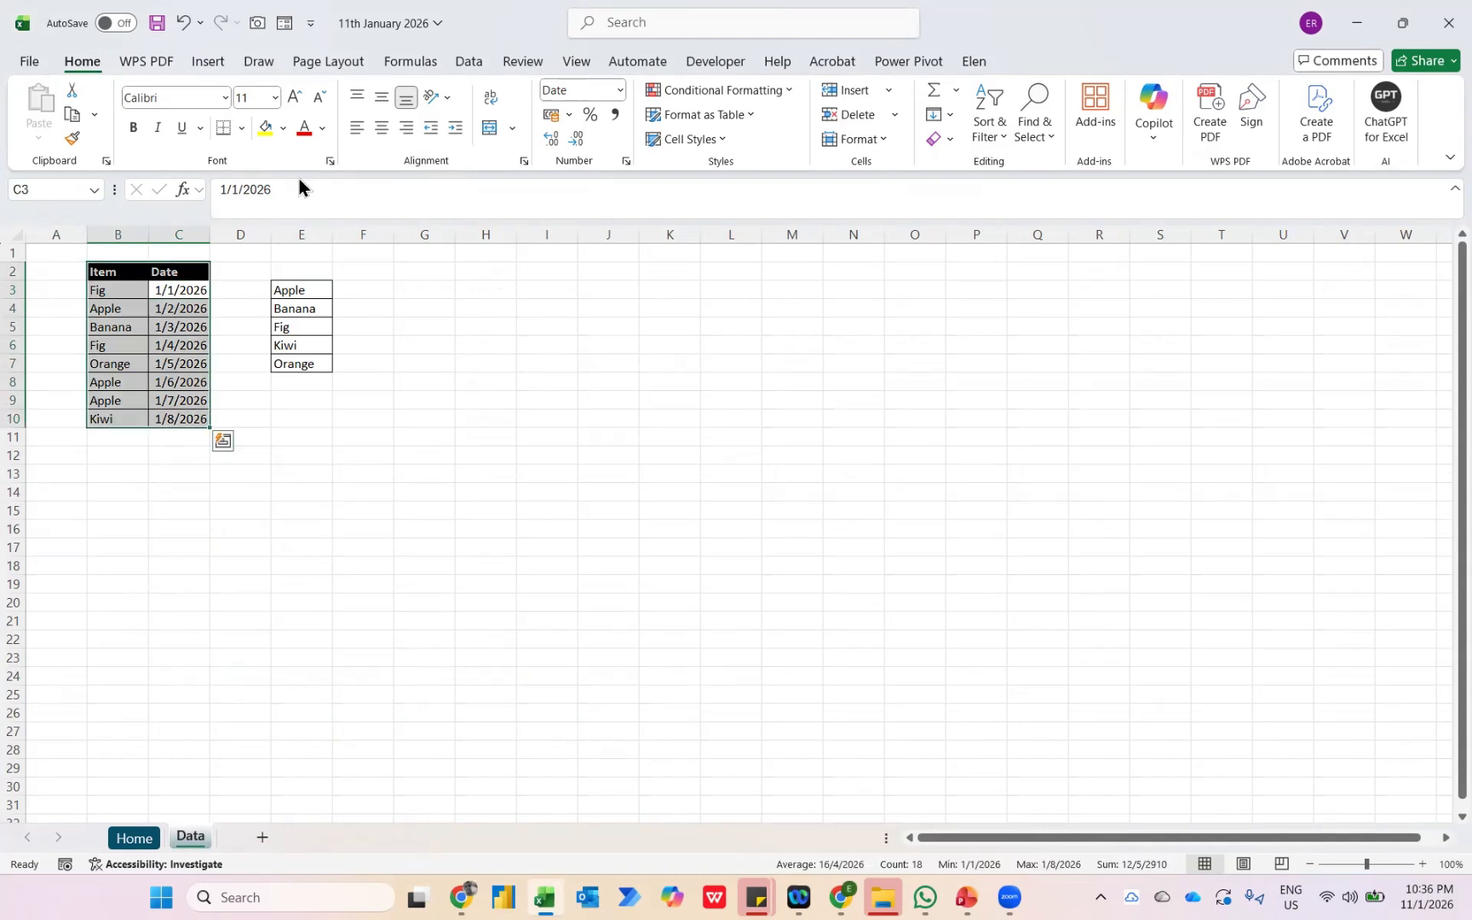
{"action": "left_click", "coordinate": [472, 62]}
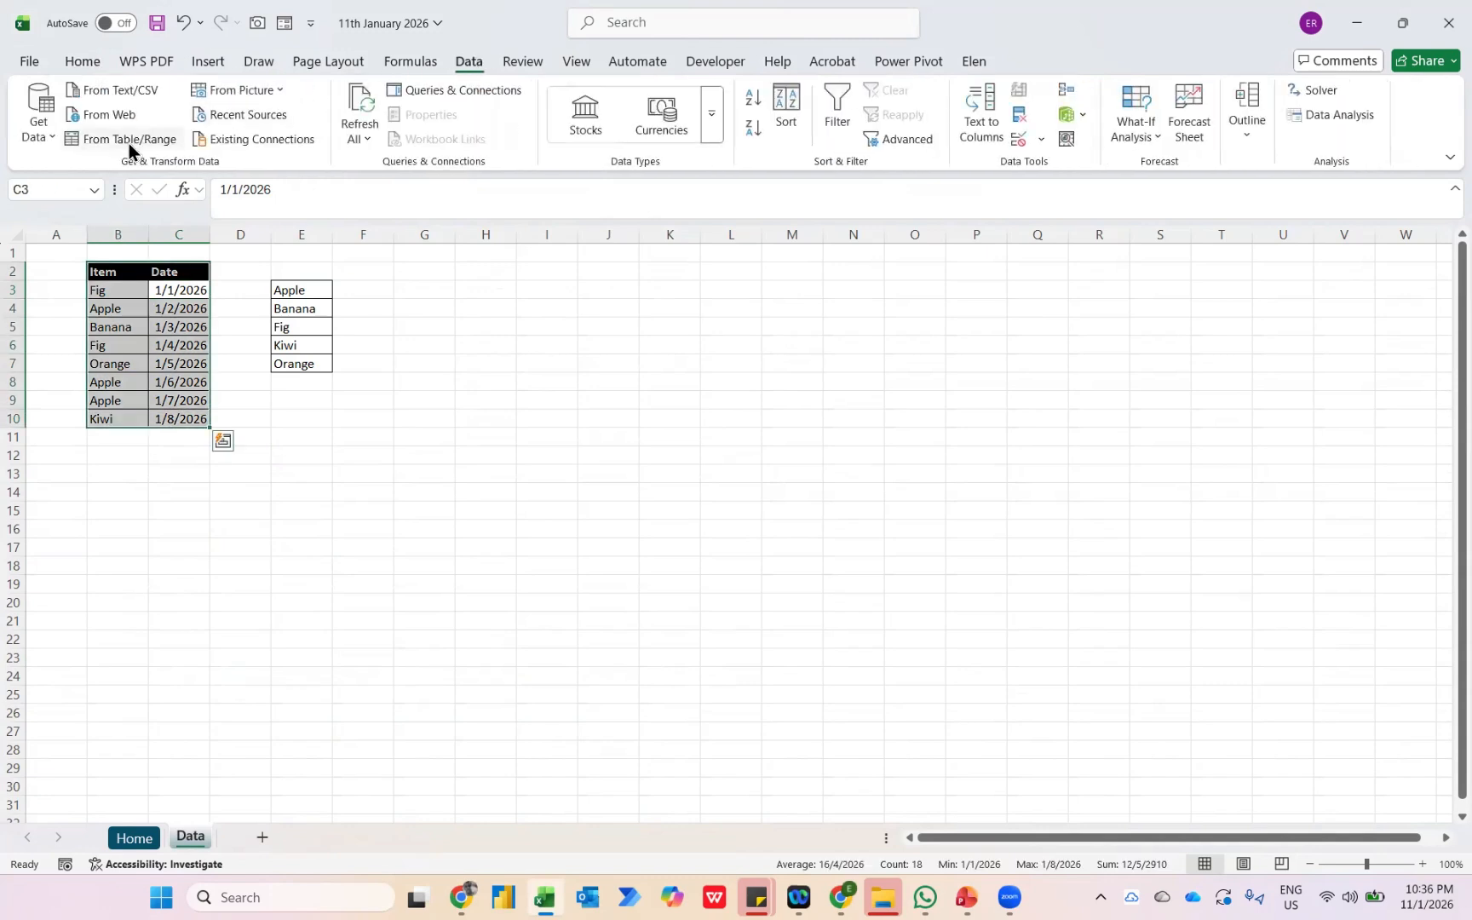
{"action": "left_click", "coordinate": [98, 141]}
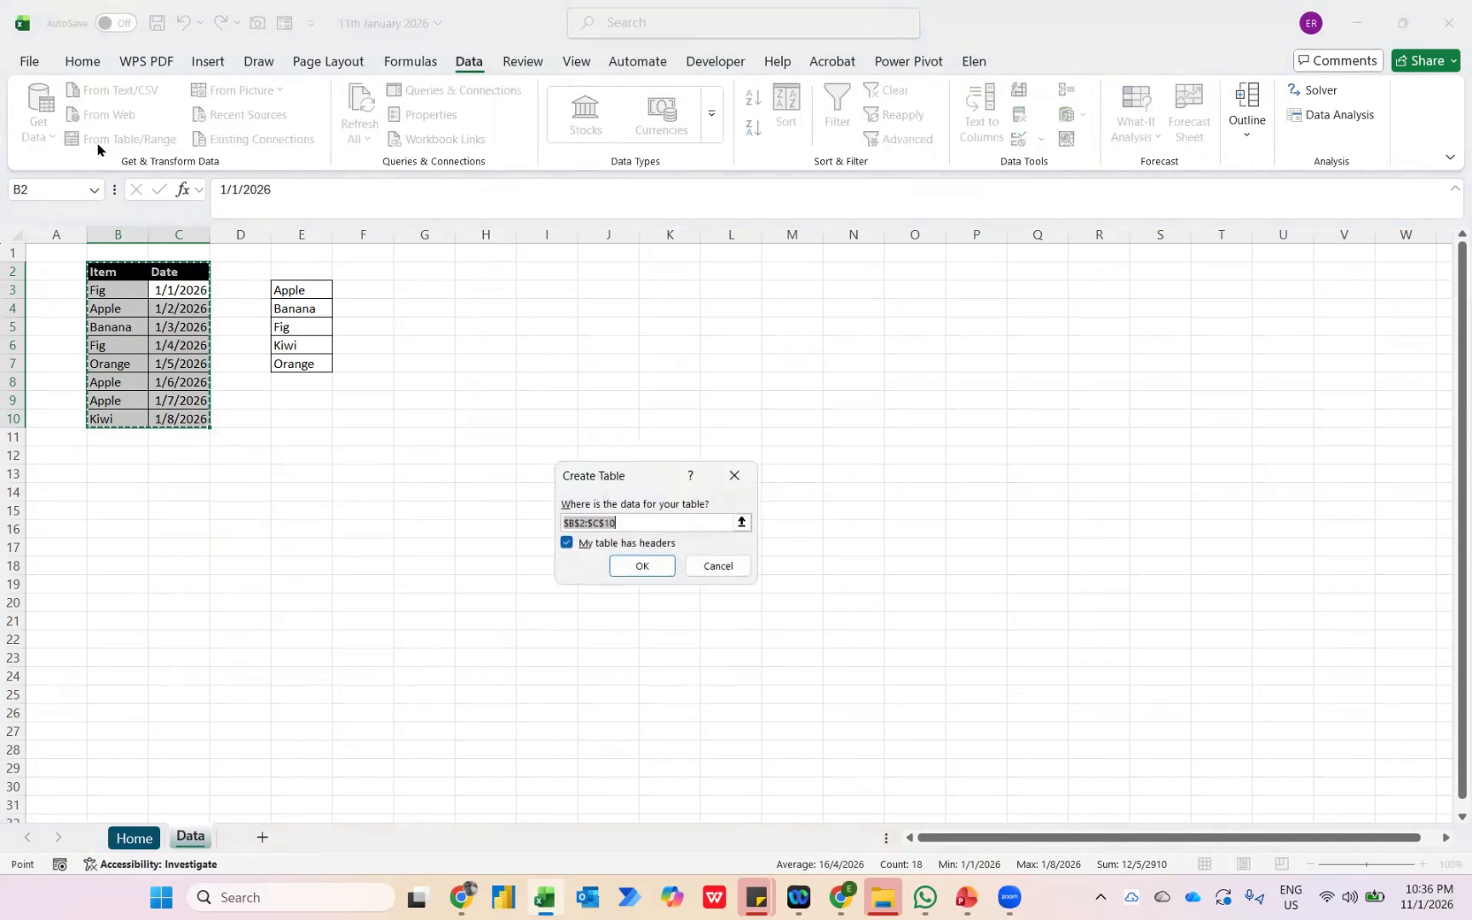
{"action": "left_click", "coordinate": [616, 568]}
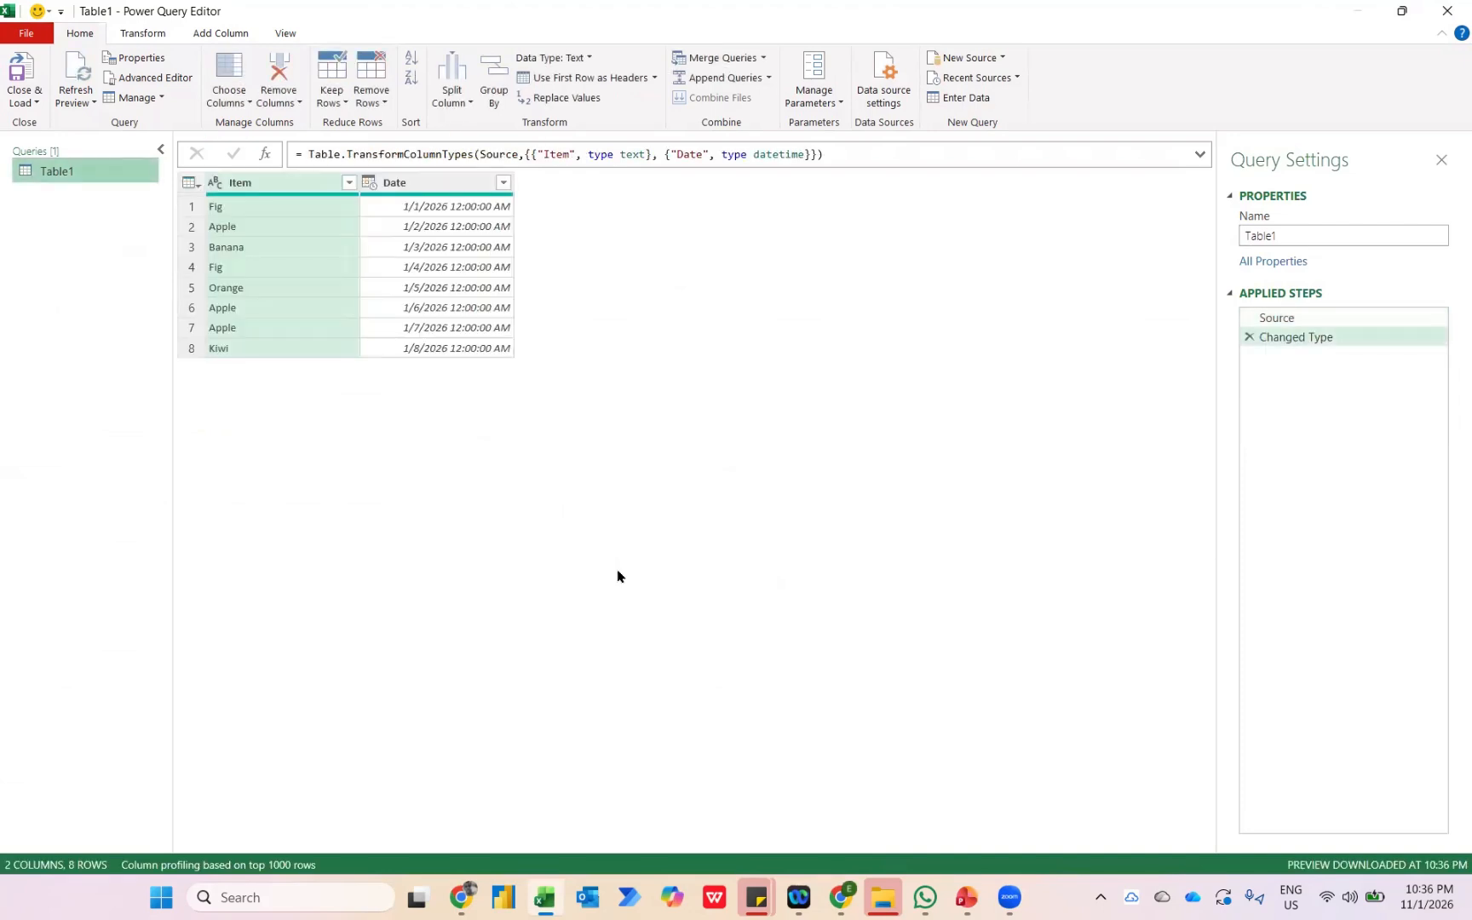
Group the Table1 rows by Item with a Count column that counts rows.
{"action": "left_click", "coordinate": [489, 87]}
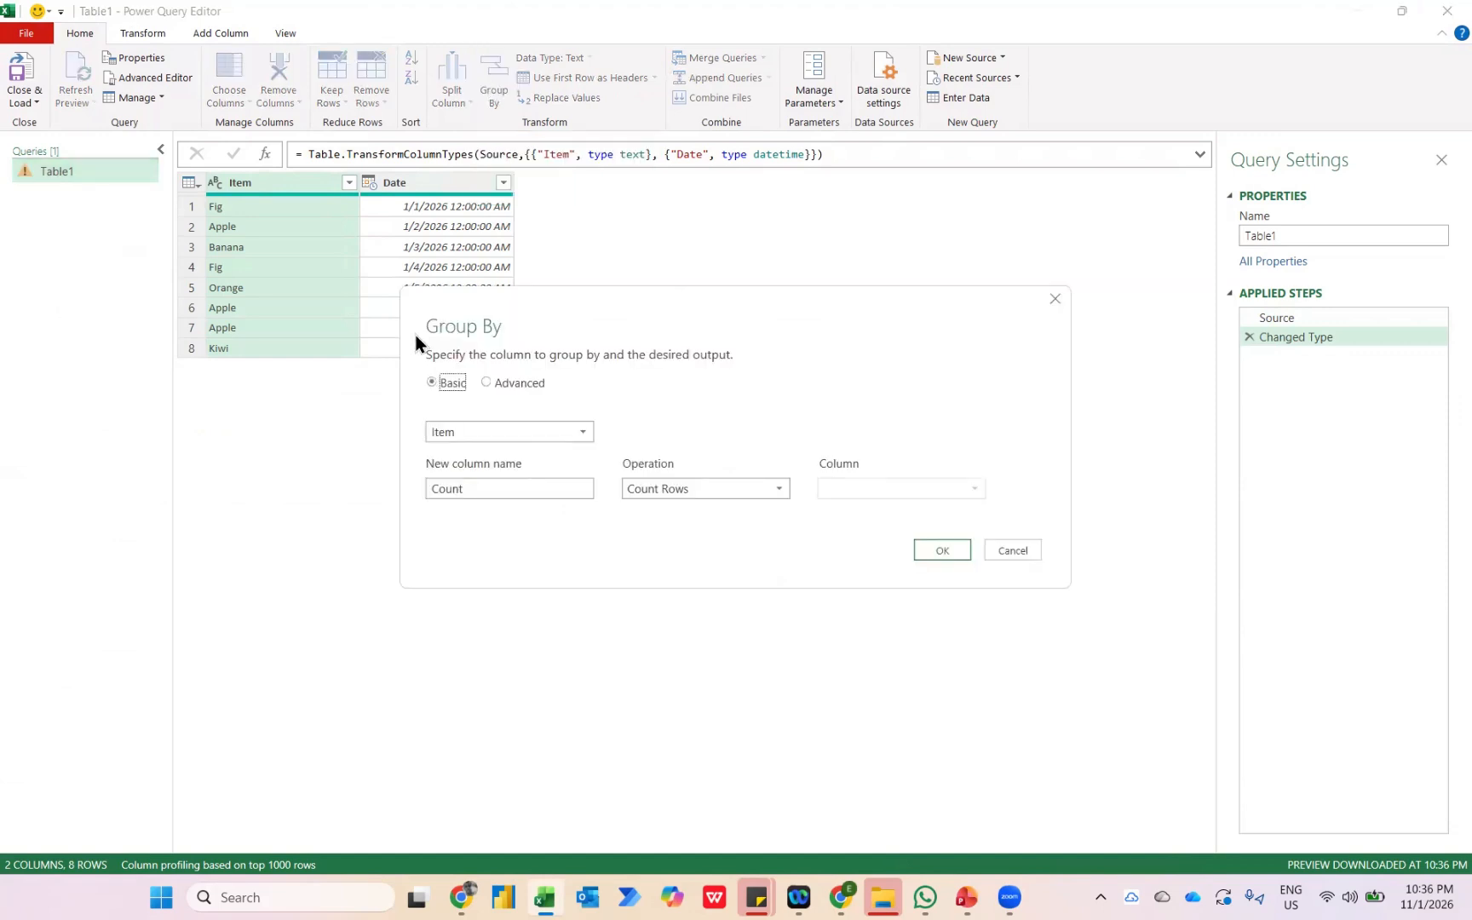
{"action": "left_click", "coordinate": [943, 550]}
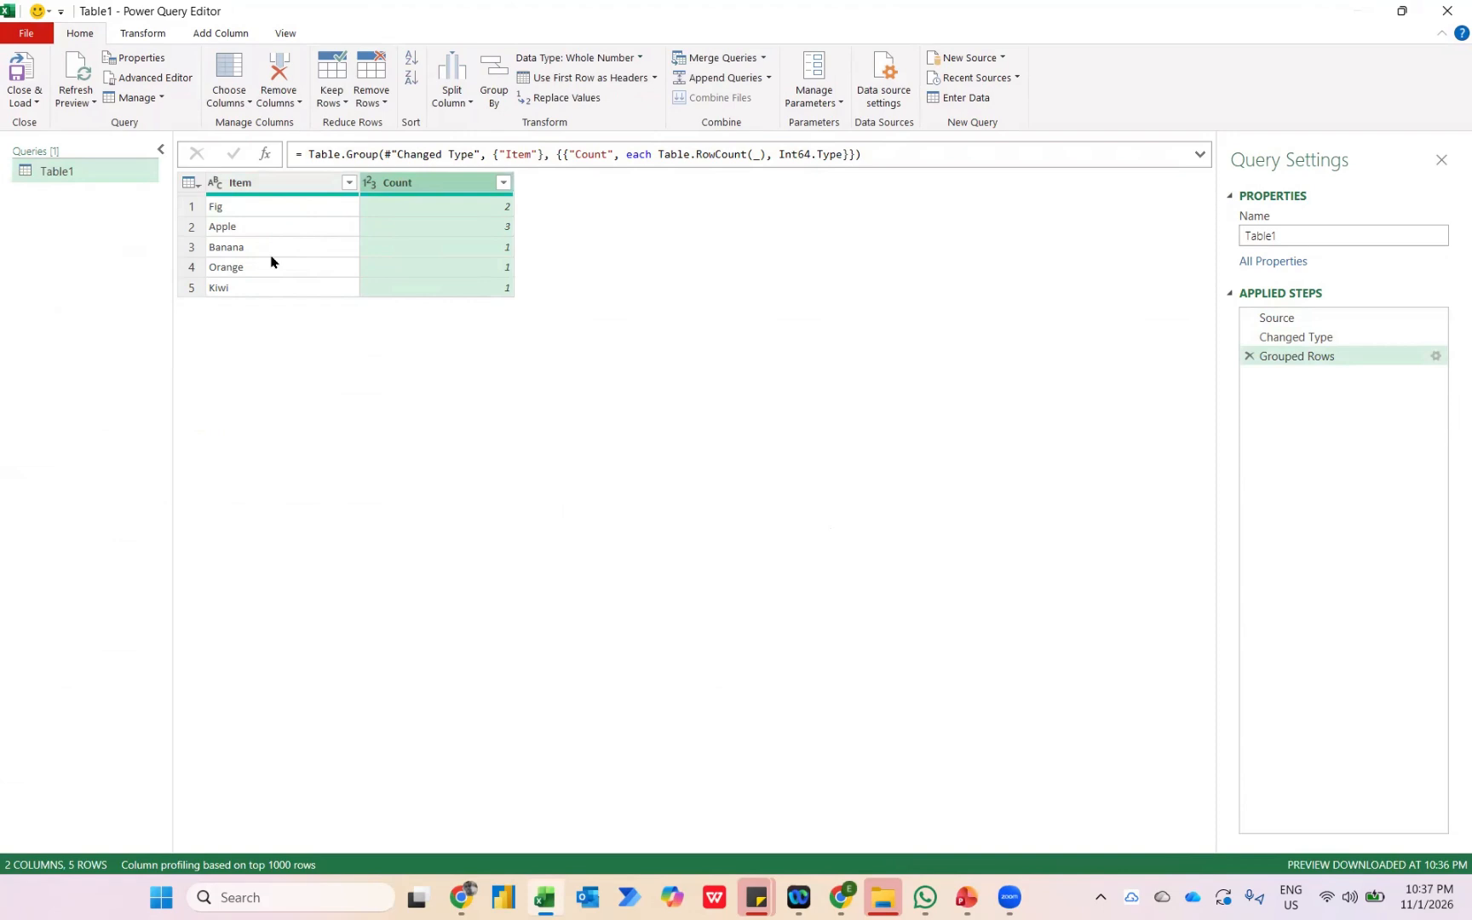
Duplicate the Table1 query and delete the Grouped Rows step from the copy.
{"action": "right_click", "coordinate": [105, 172]}
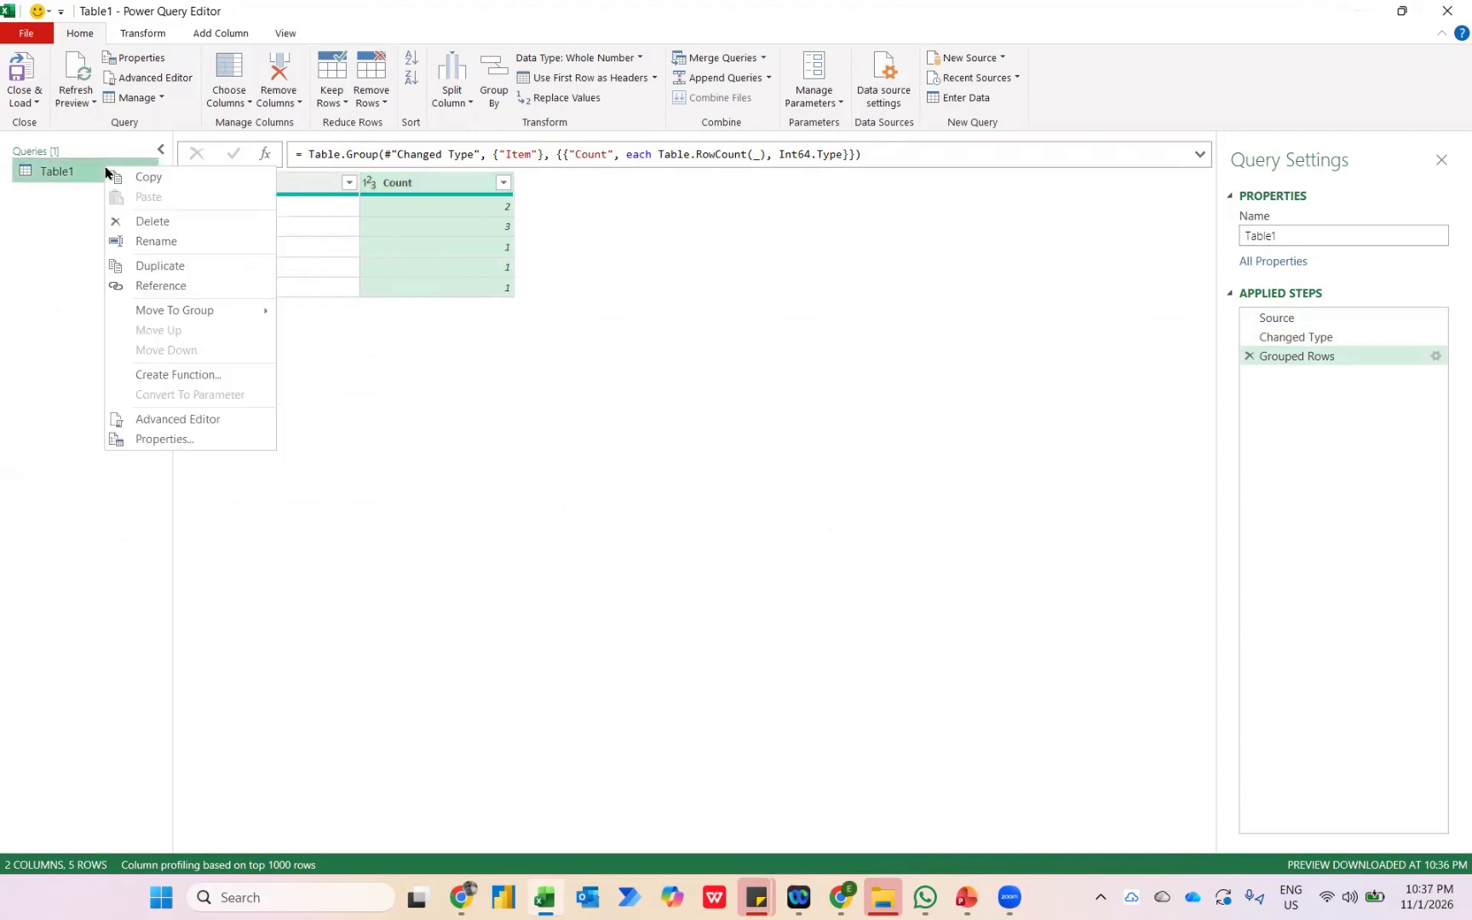
{"action": "left_click", "coordinate": [155, 265]}
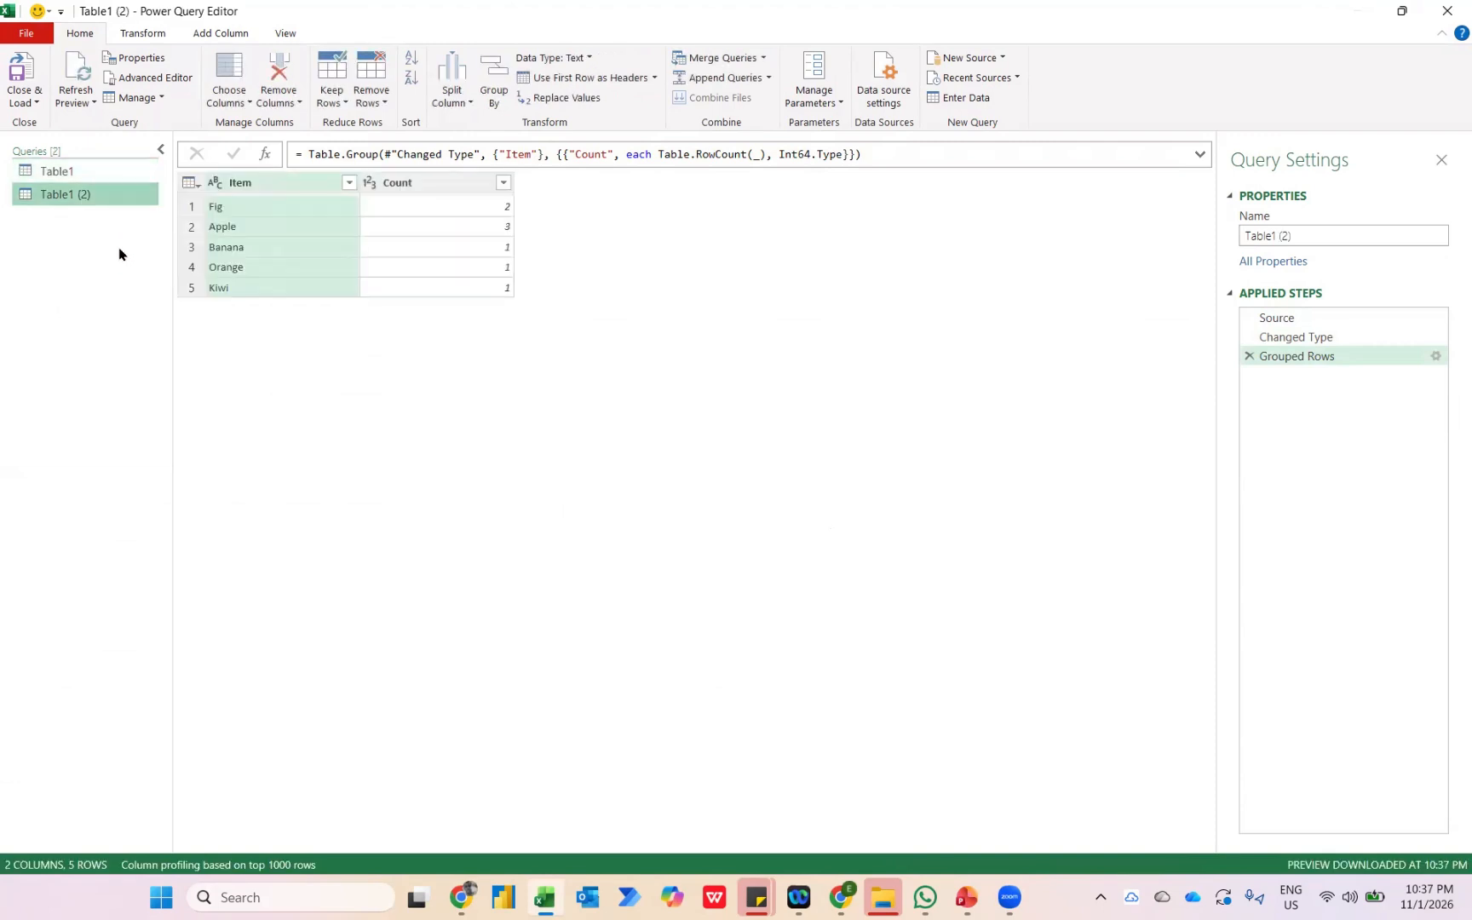
{"action": "left_click", "coordinate": [1249, 357]}
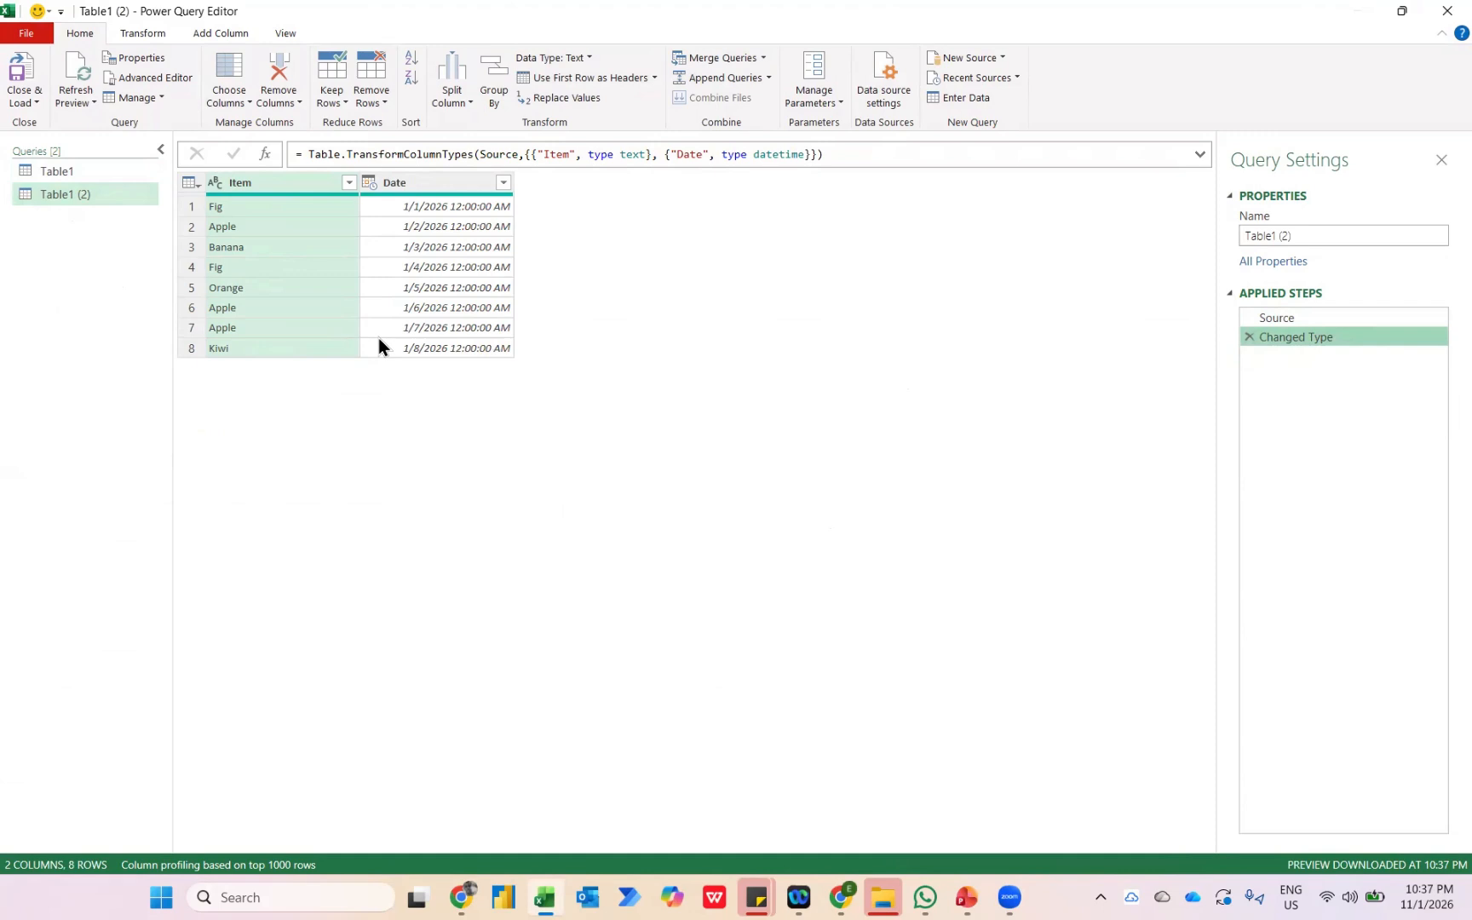
Rename the duplicated query as Original Data.
{"action": "left_click", "coordinate": [1314, 234]}
{"action": "key", "text": "ctrl+a"}
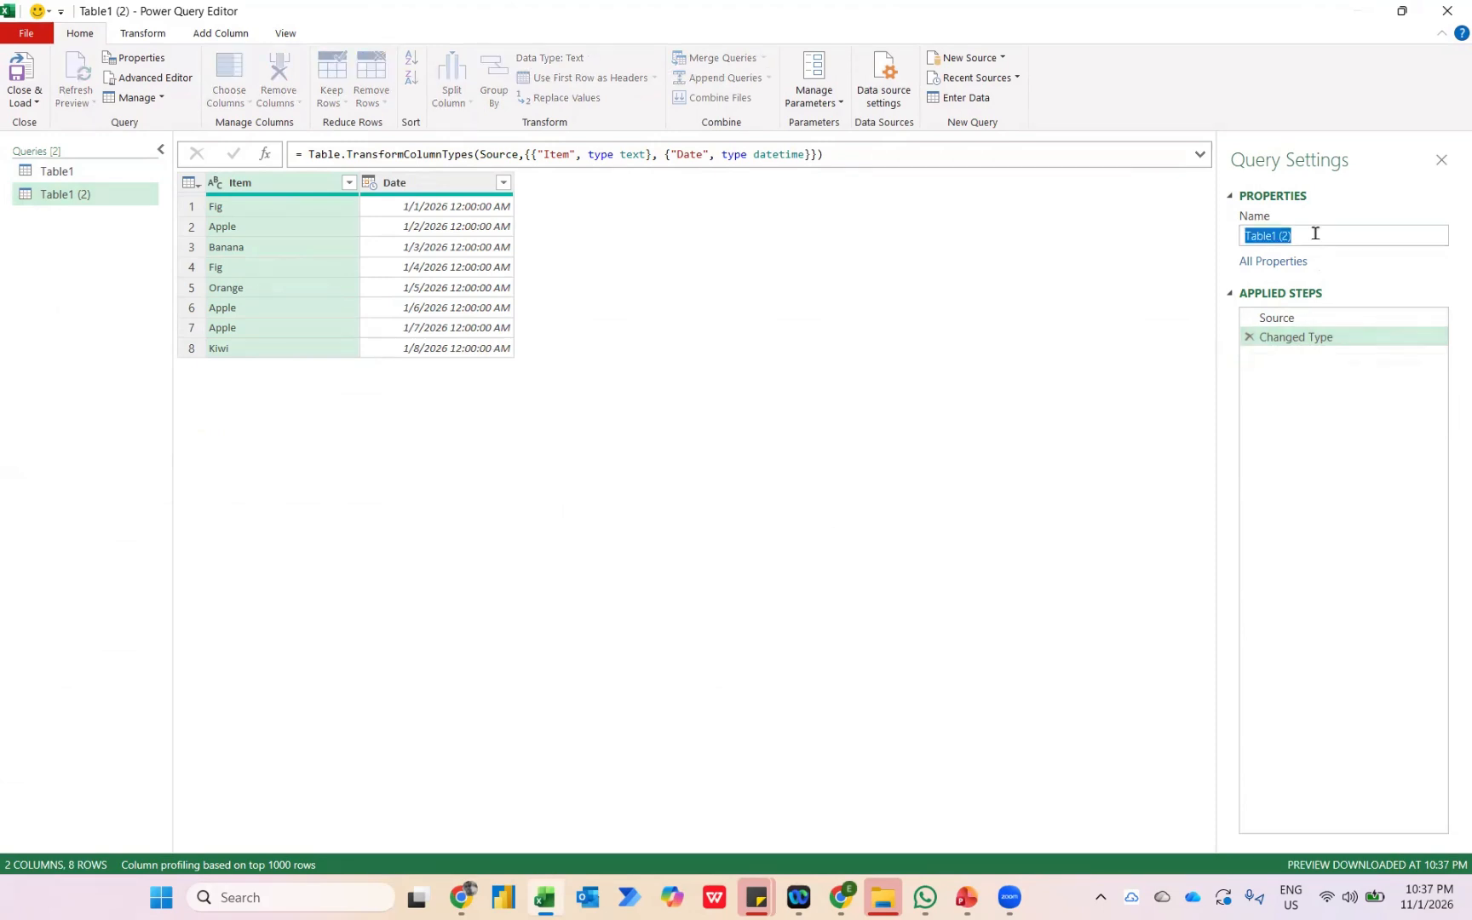
{"action": "type", "text": "Original"}
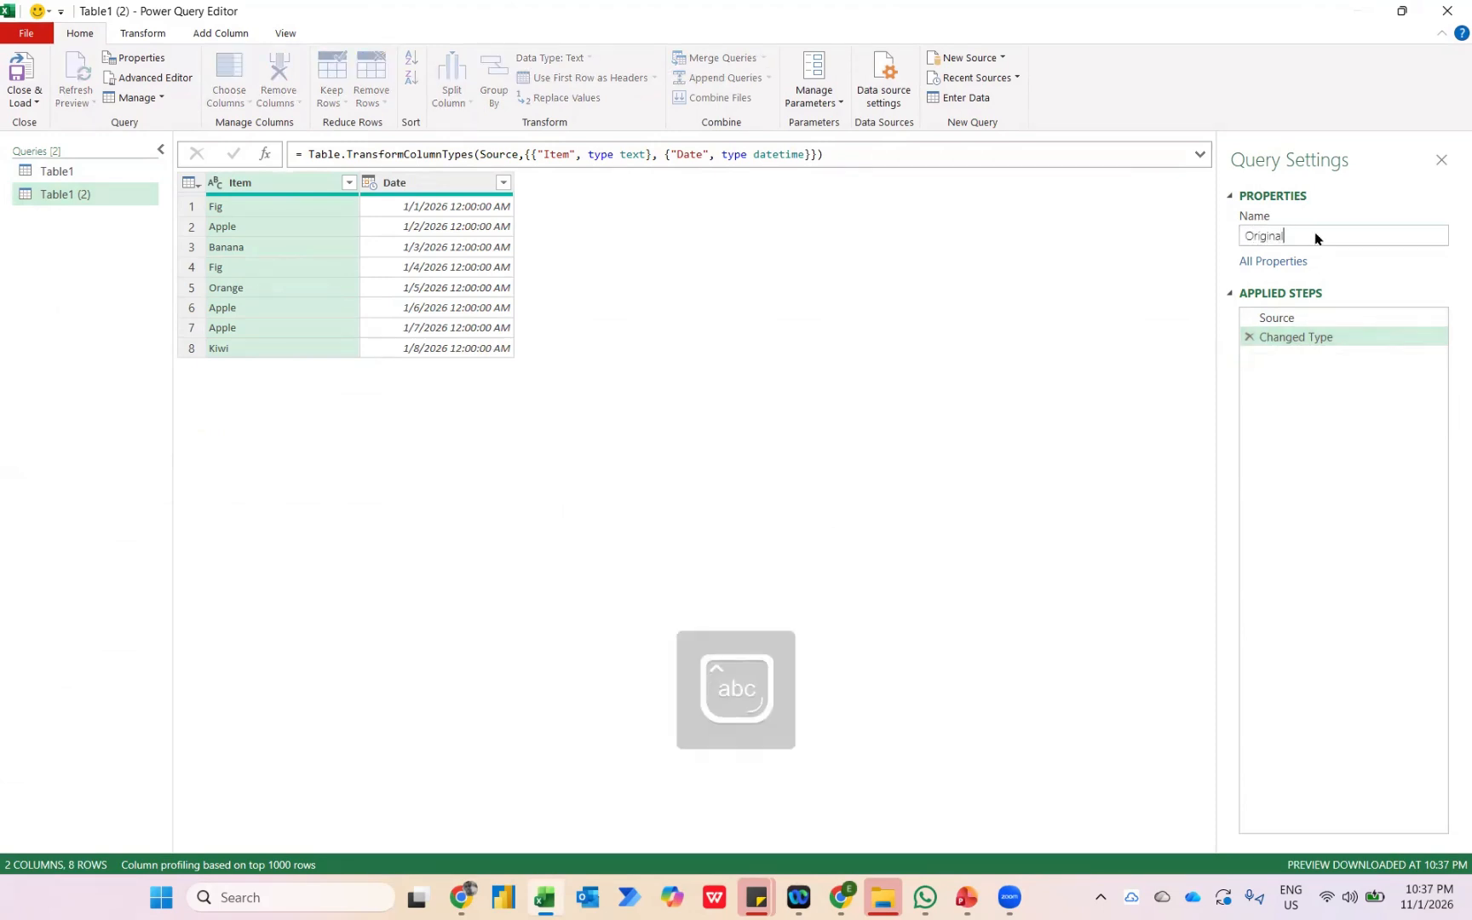
{"action": "type", "text": " Data"}
{"action": "key", "text": "Return"}
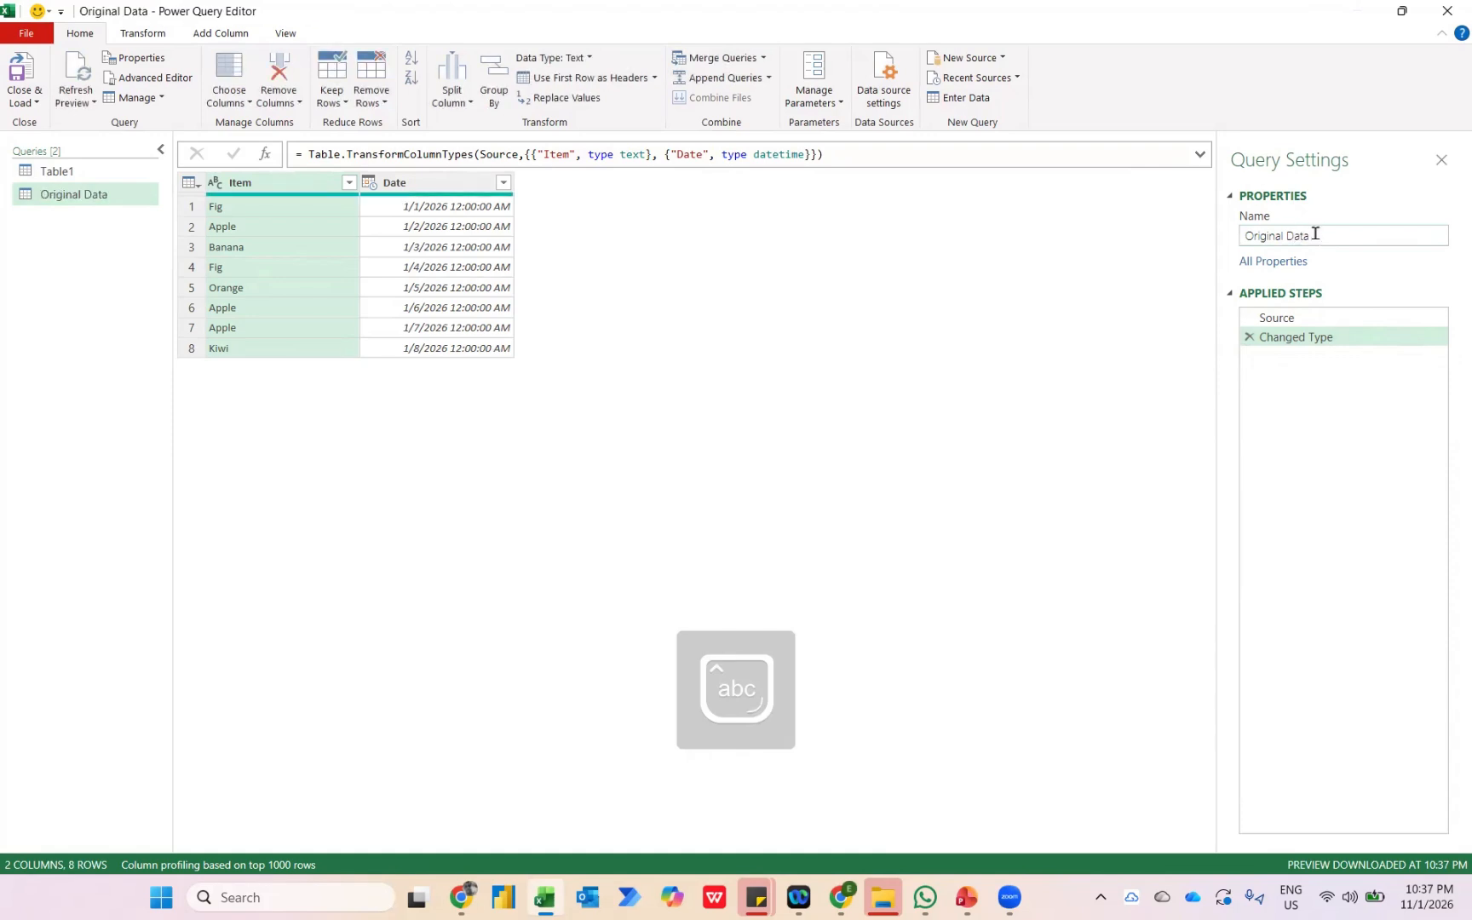
Merge the grouped Table1 query with Original Data, matching on the Item columns with a Left Outer join.
{"action": "left_click", "coordinate": [84, 173]}
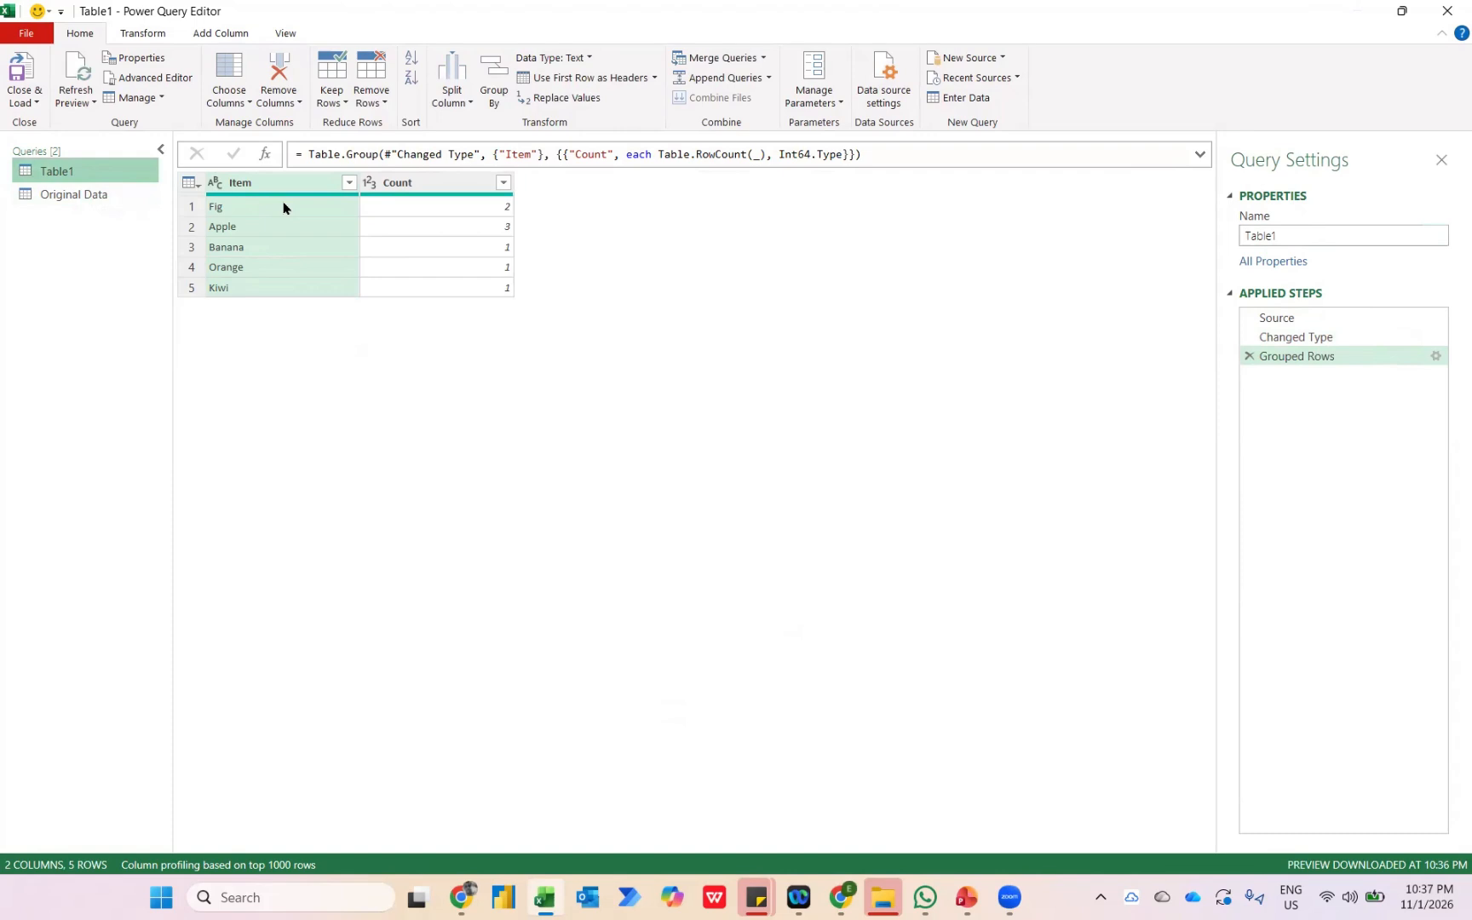
{"action": "left_click", "coordinate": [719, 59]}
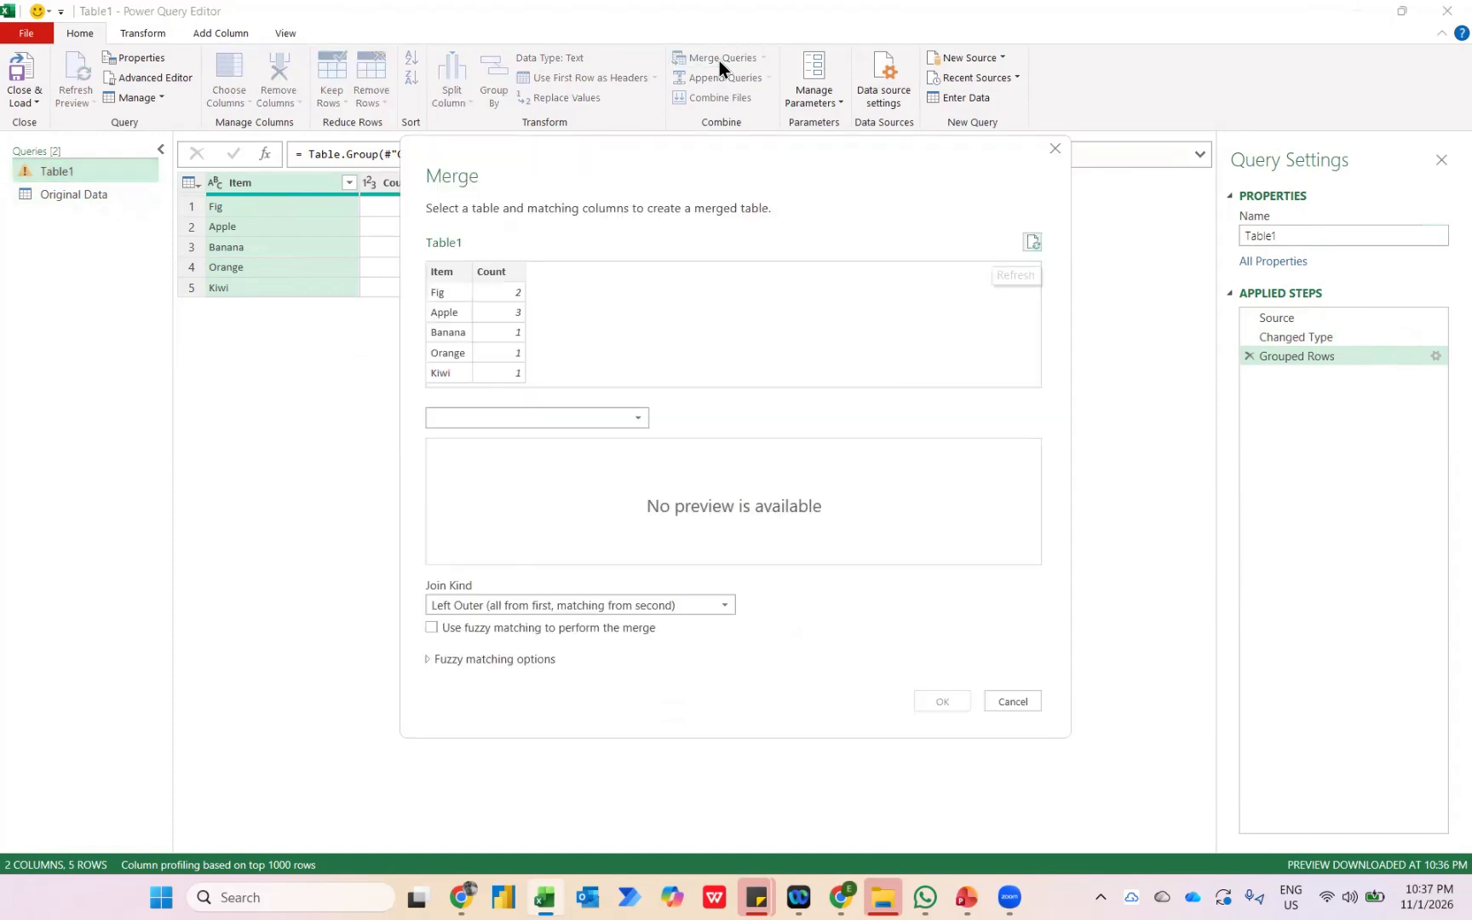
{"action": "left_click", "coordinate": [472, 419]}
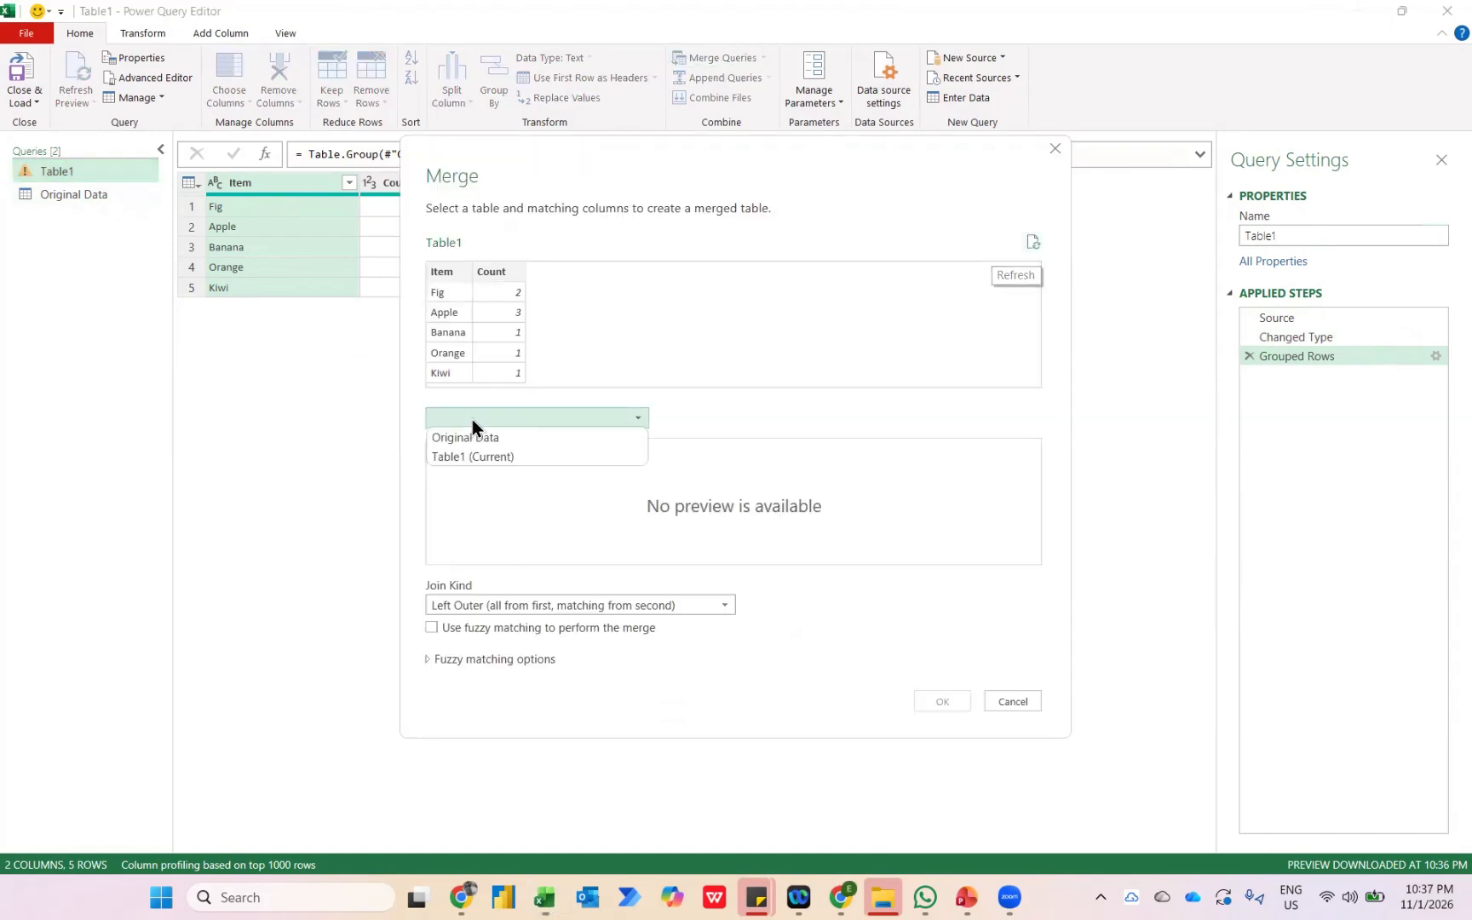
{"action": "left_click", "coordinate": [462, 439]}
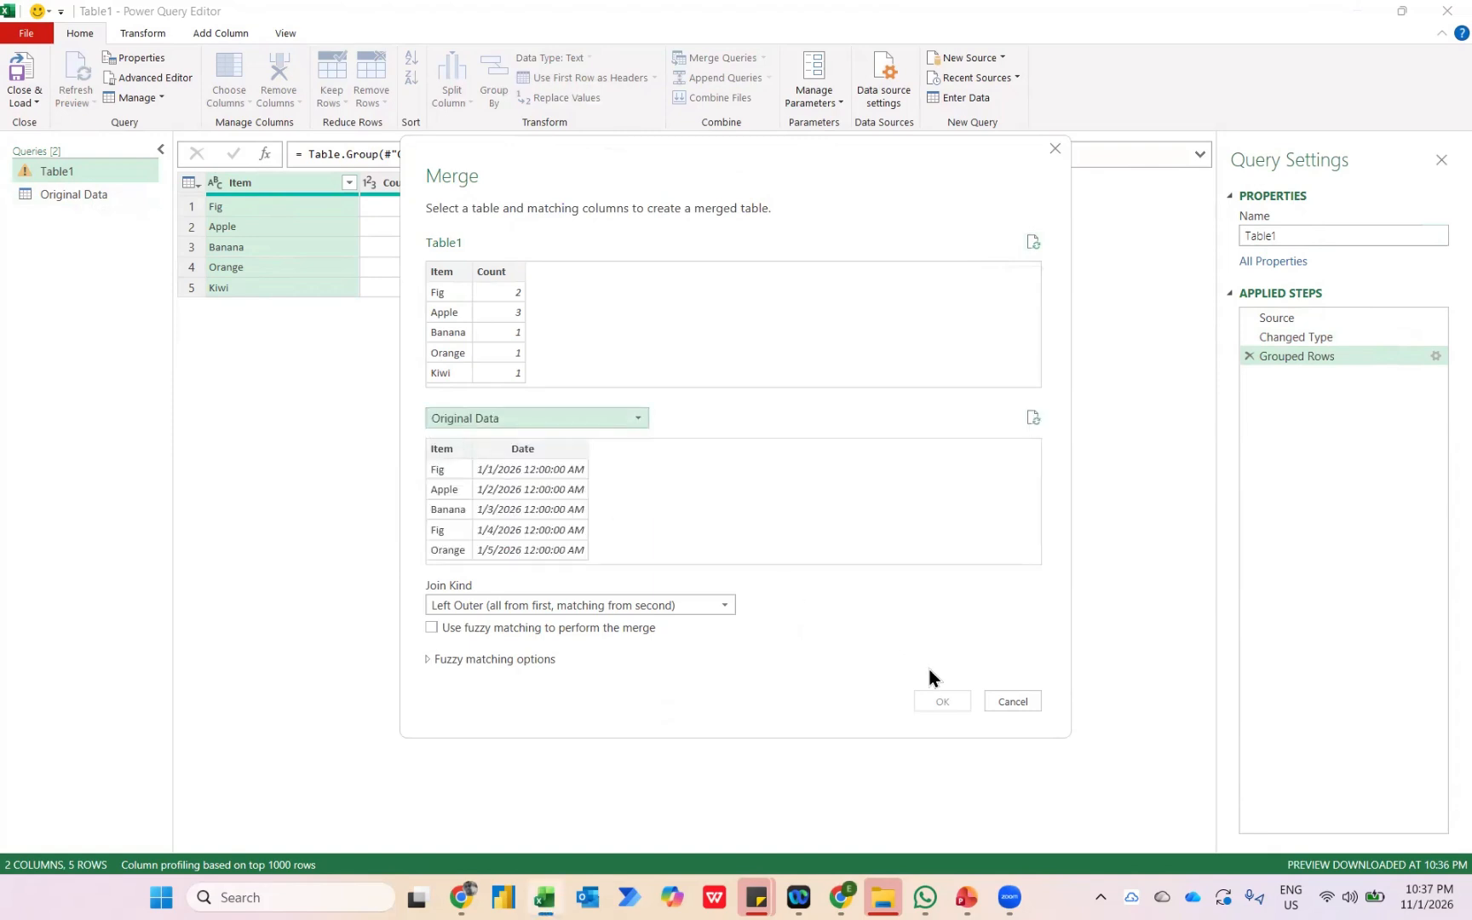
{"action": "left_click", "coordinate": [433, 273]}
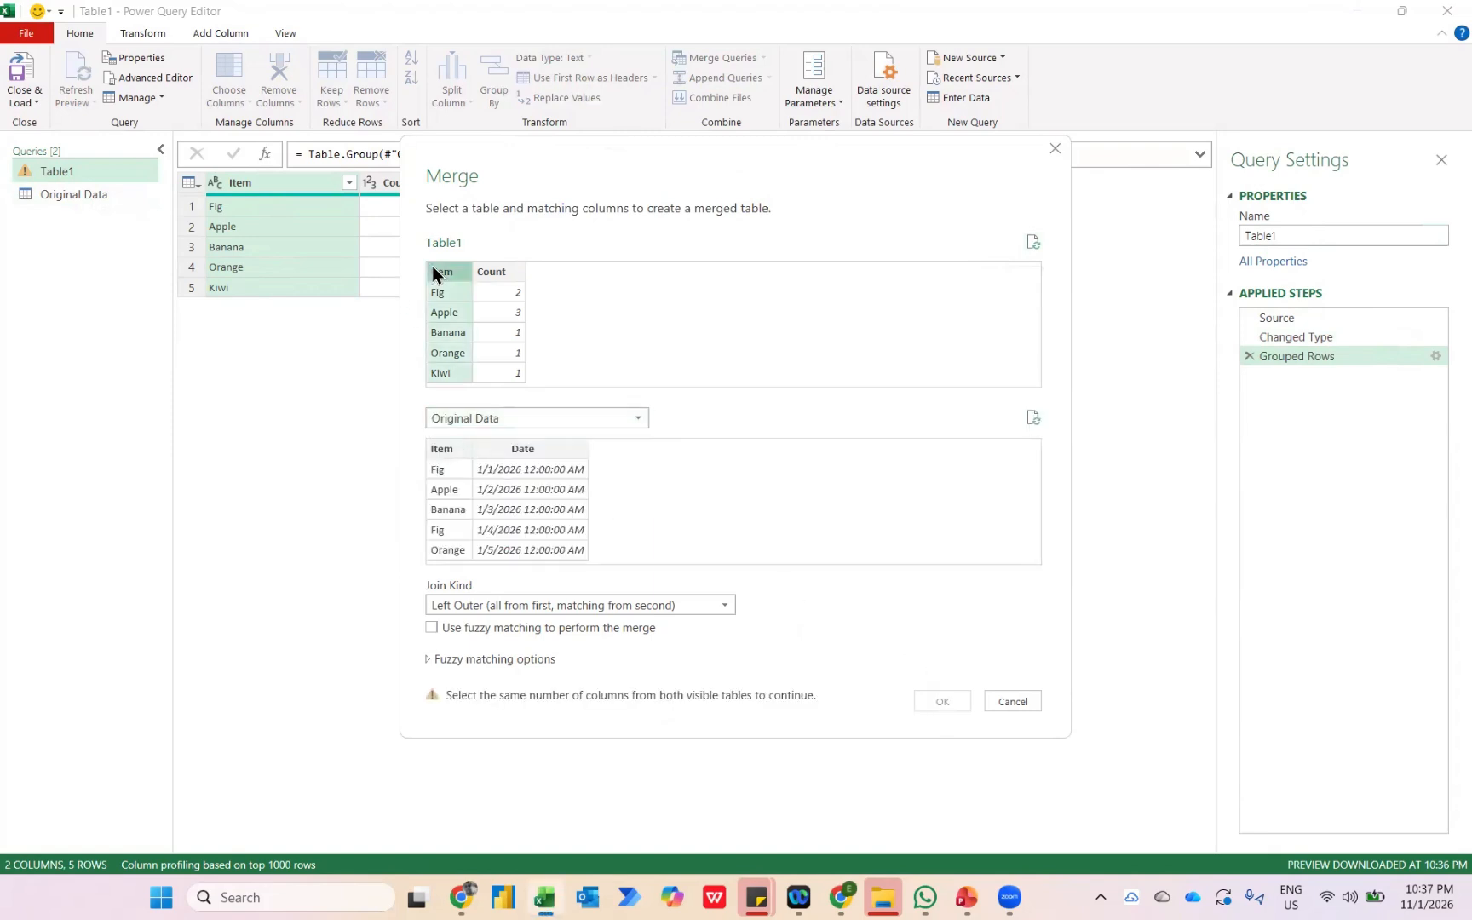
{"action": "left_click", "coordinate": [452, 446]}
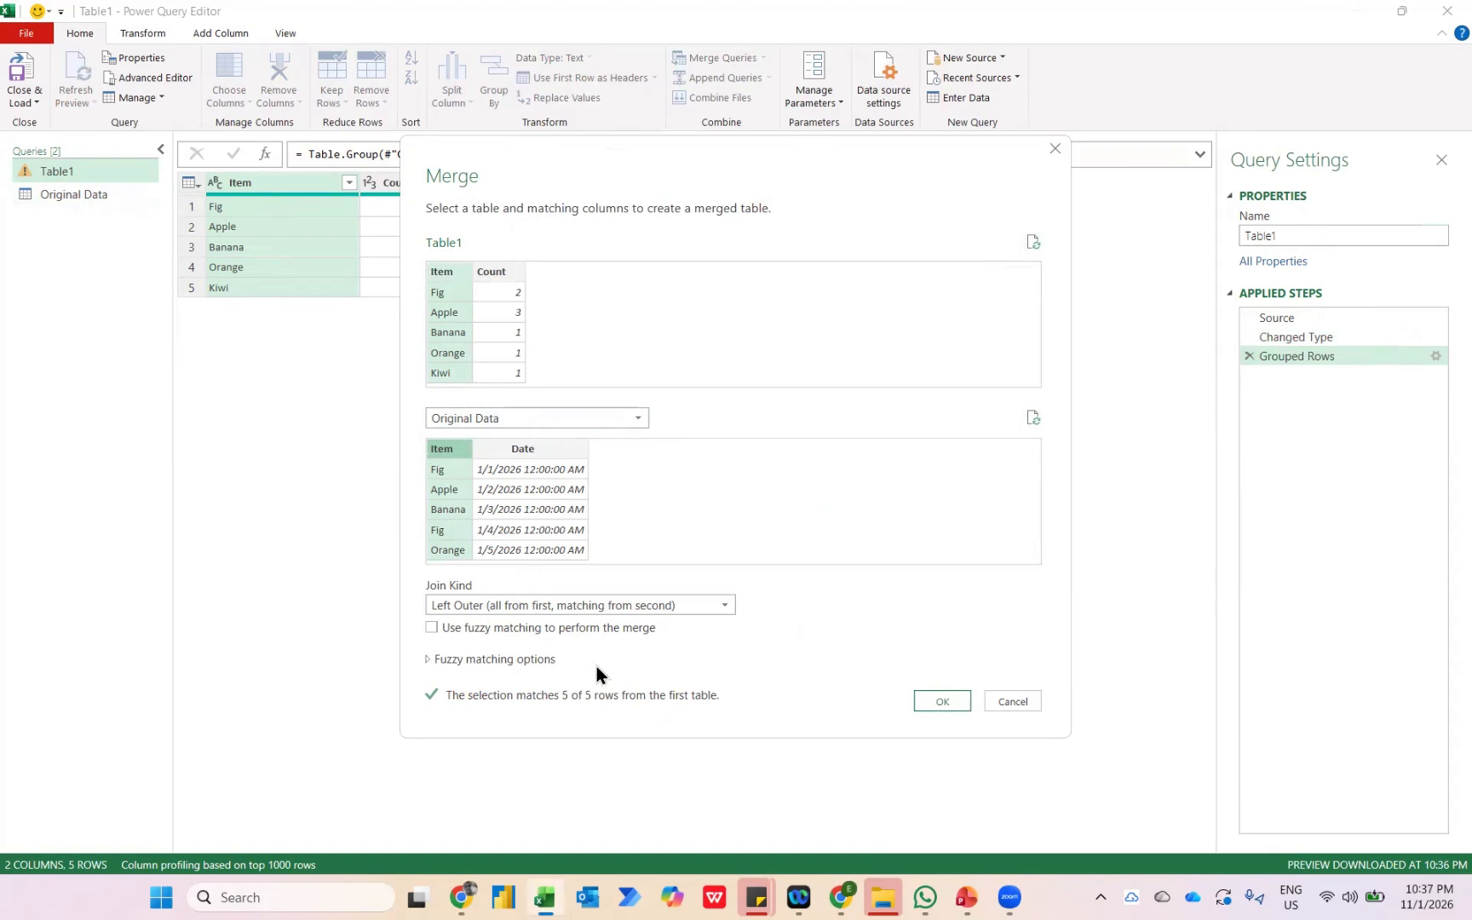
{"action": "left_click", "coordinate": [937, 702]}
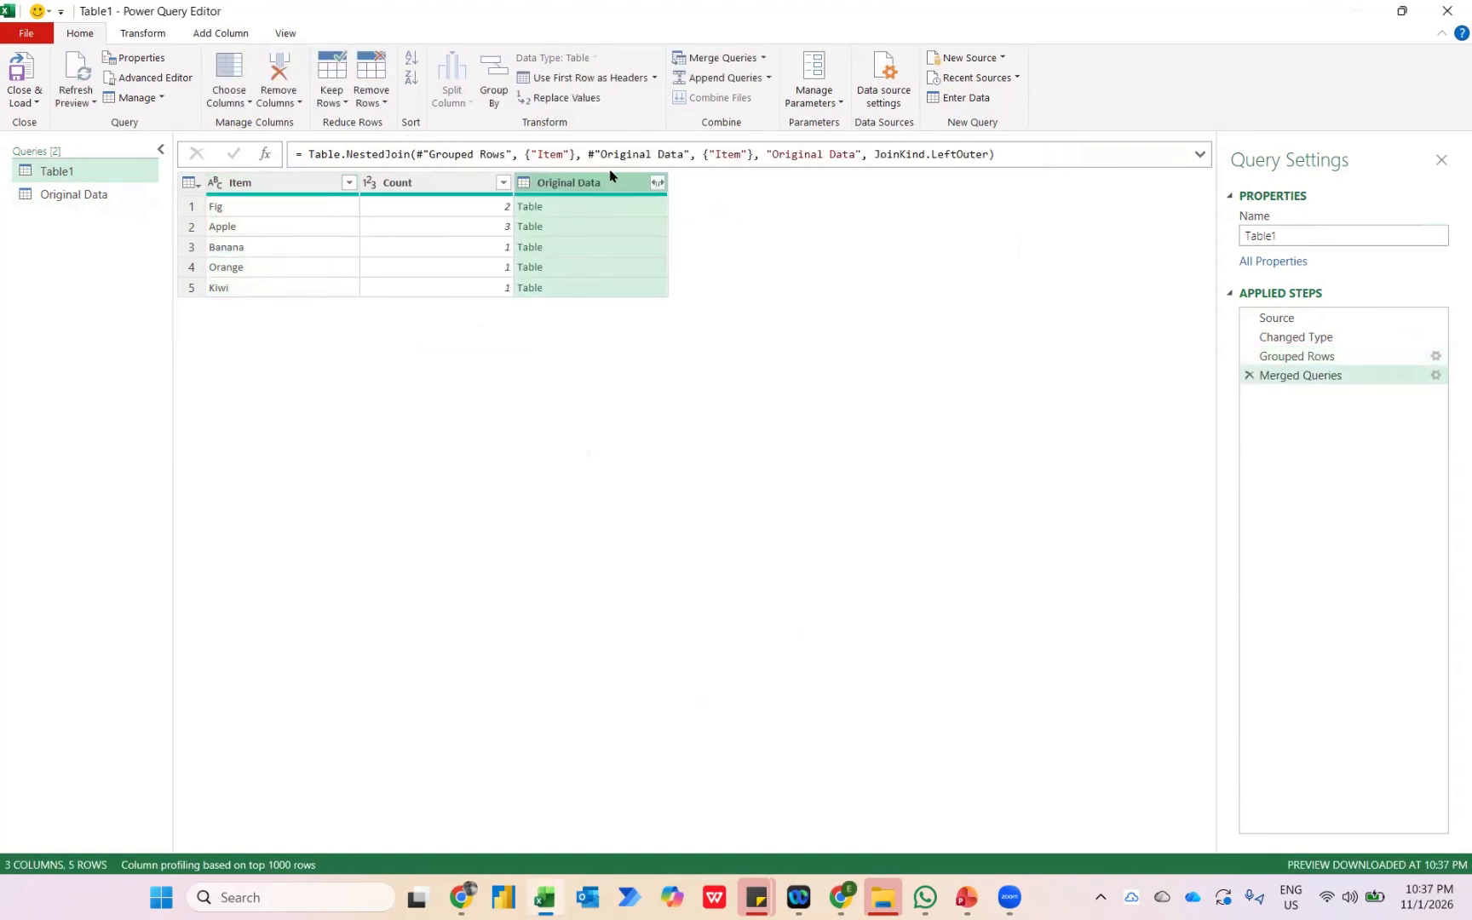
Expand the merged Original Data column to only its Date field, without the original column name as prefix.
{"action": "left_click", "coordinate": [658, 182]}
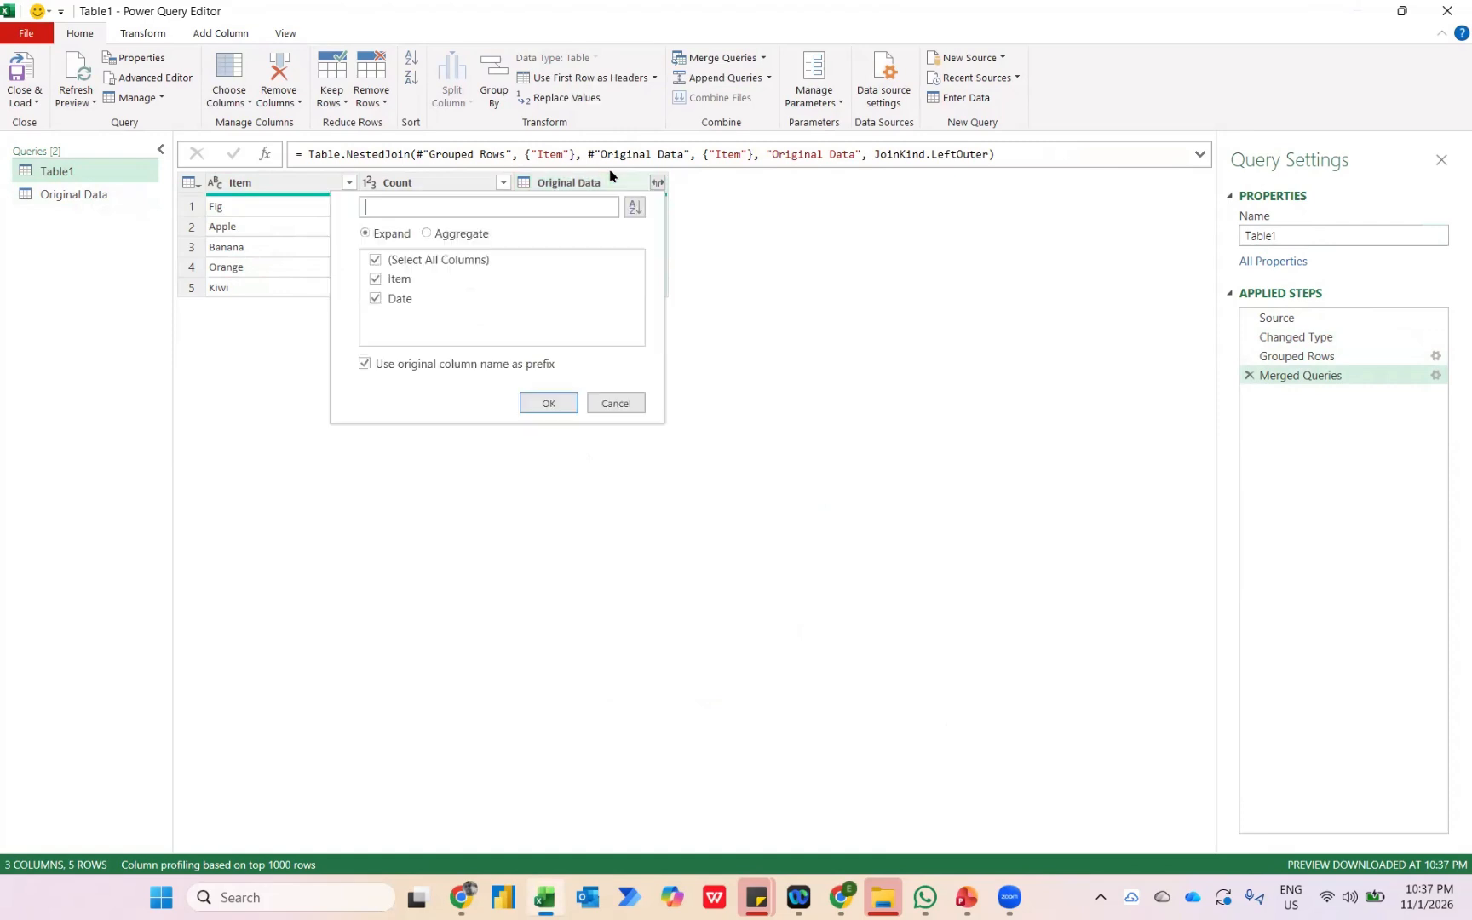
{"action": "left_click", "coordinate": [375, 281]}
{"action": "left_click", "coordinate": [375, 281]}
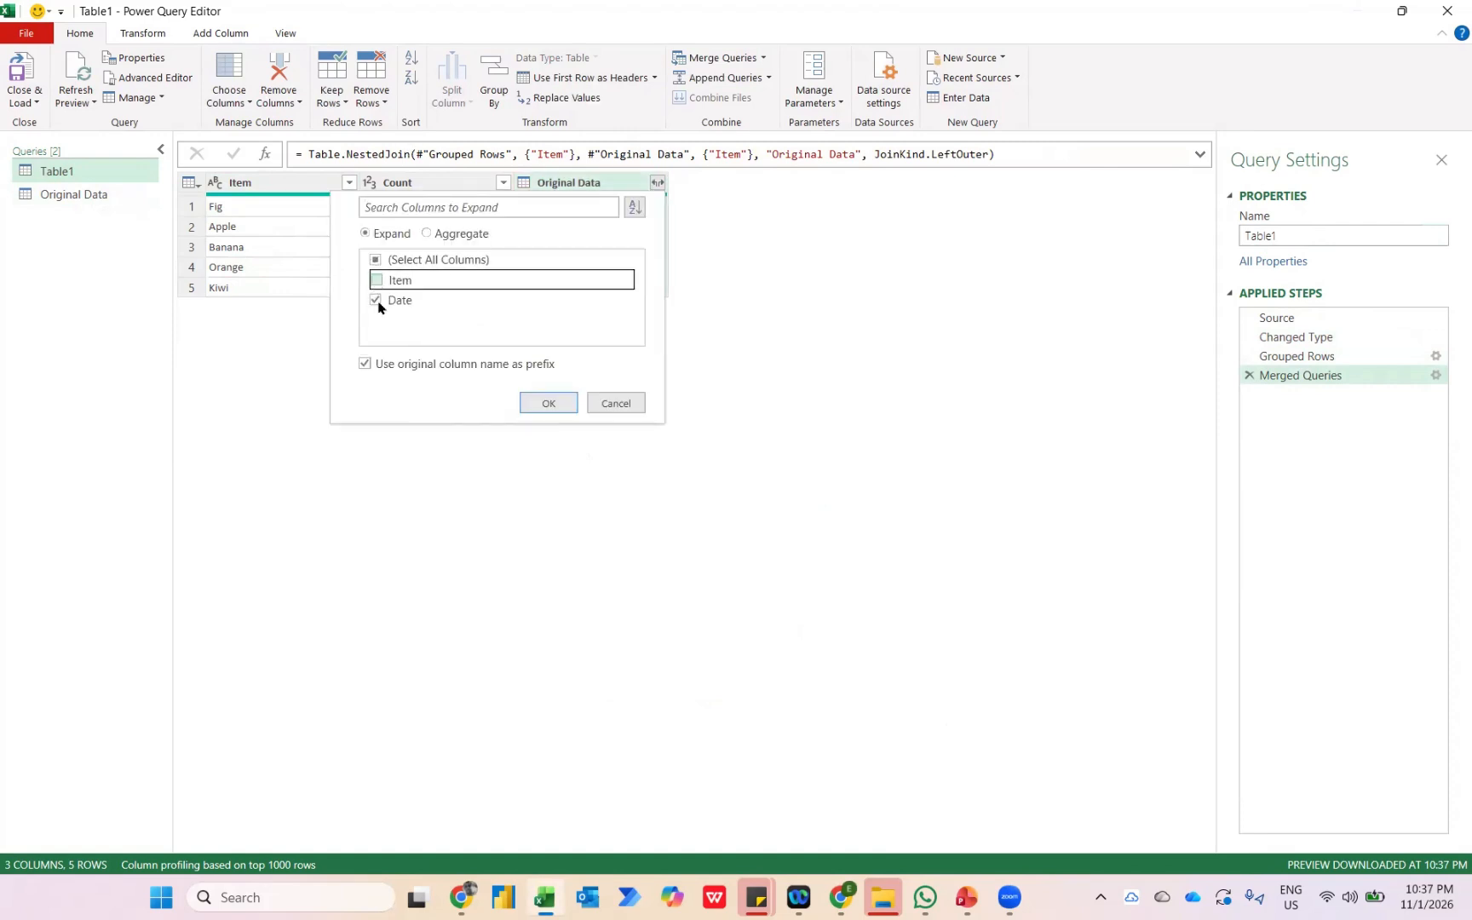
{"action": "left_click", "coordinate": [366, 365]}
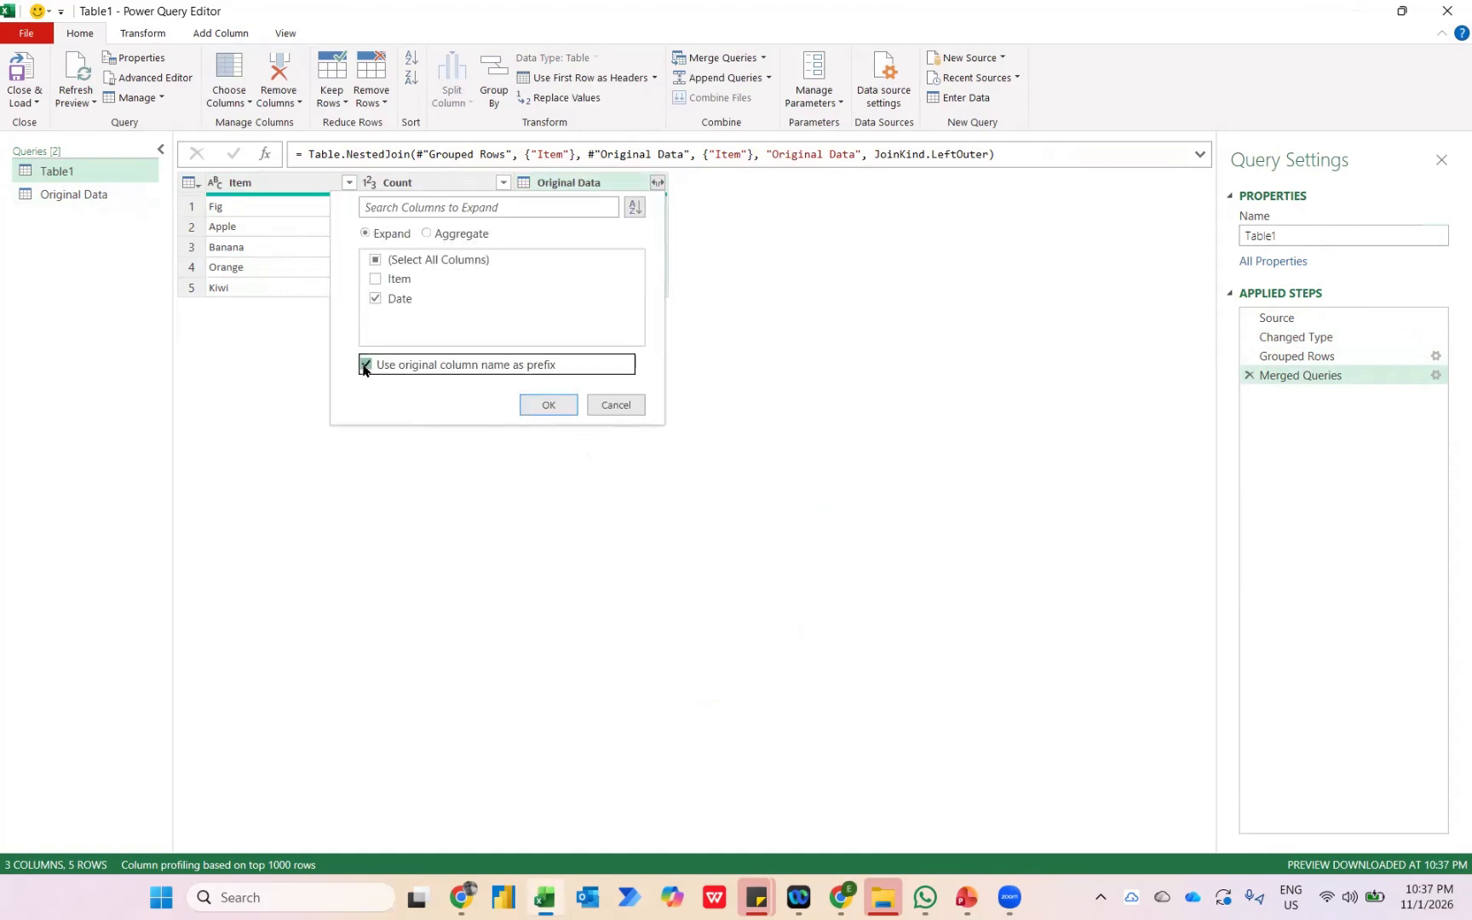
{"action": "left_click", "coordinate": [547, 404]}
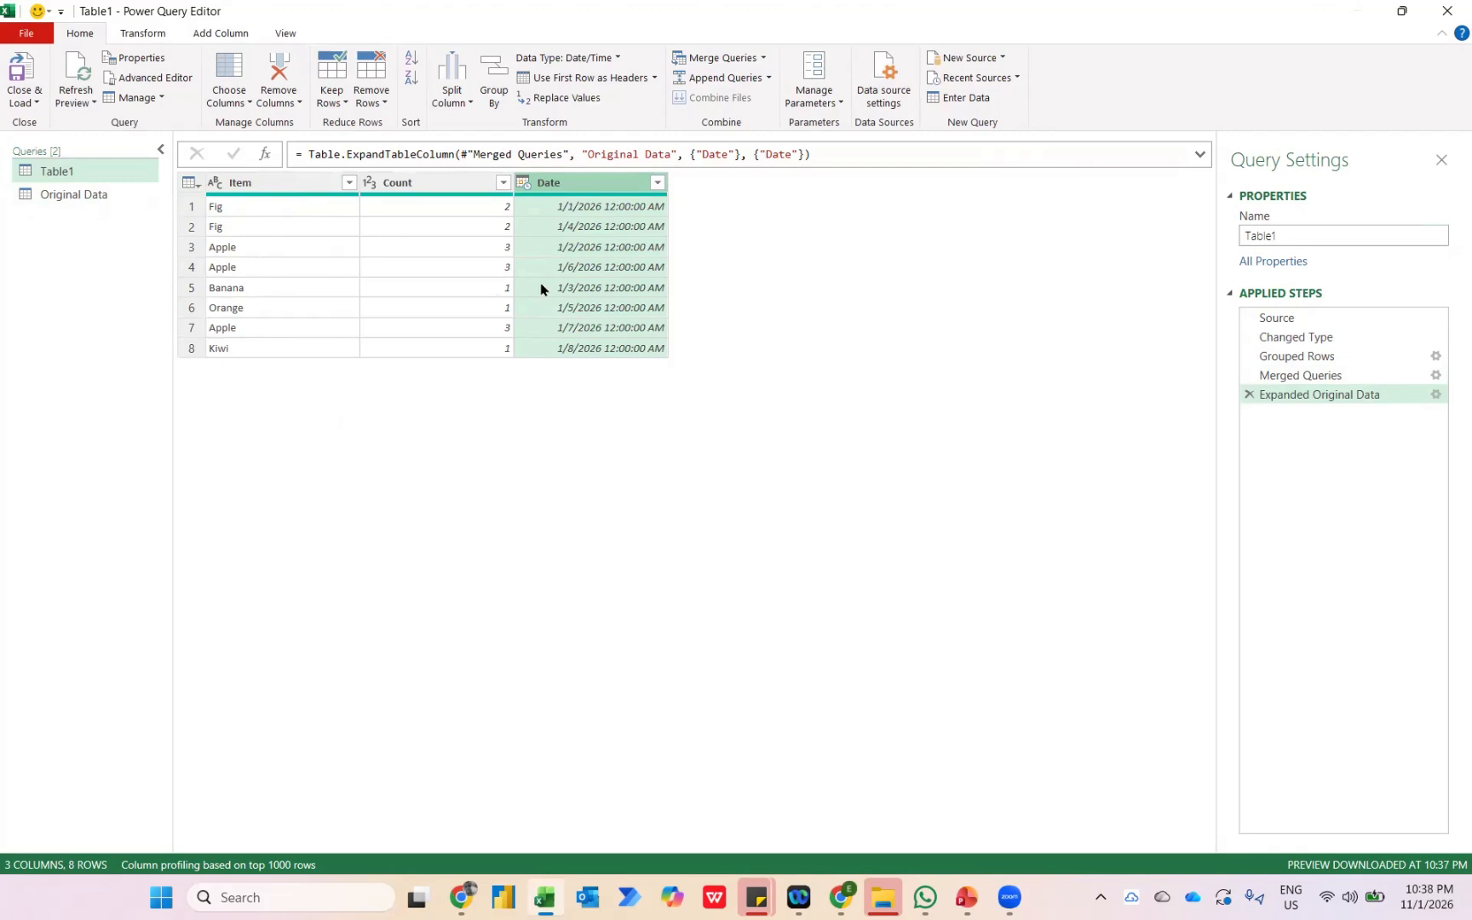
Start a conditional column on Table1 with the condition that Count is greater than 1.
{"action": "left_click", "coordinate": [199, 35]}
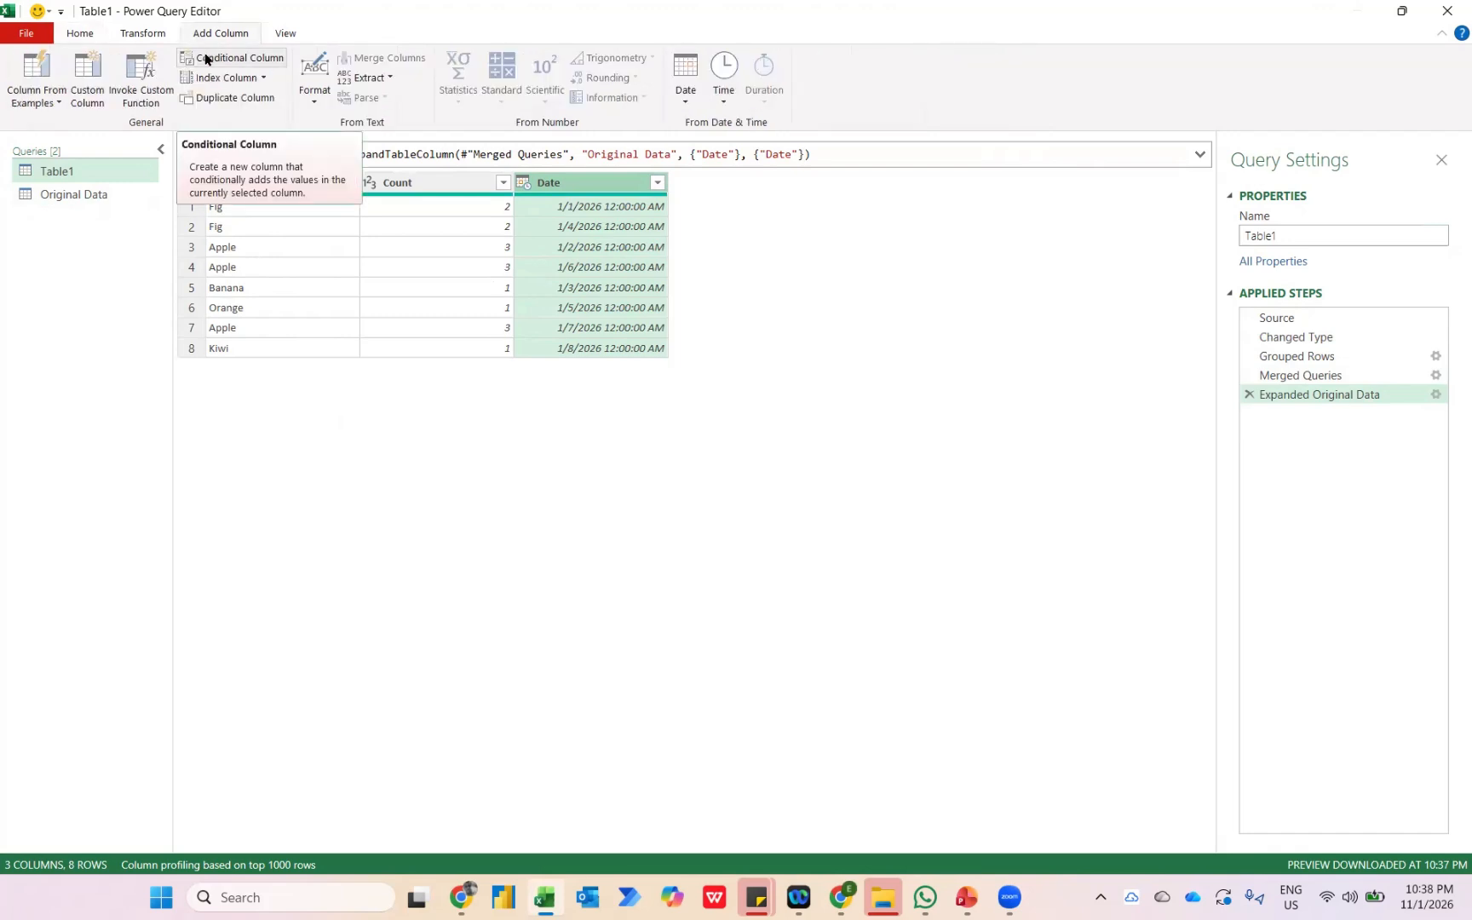
{"action": "left_click", "coordinate": [206, 58]}
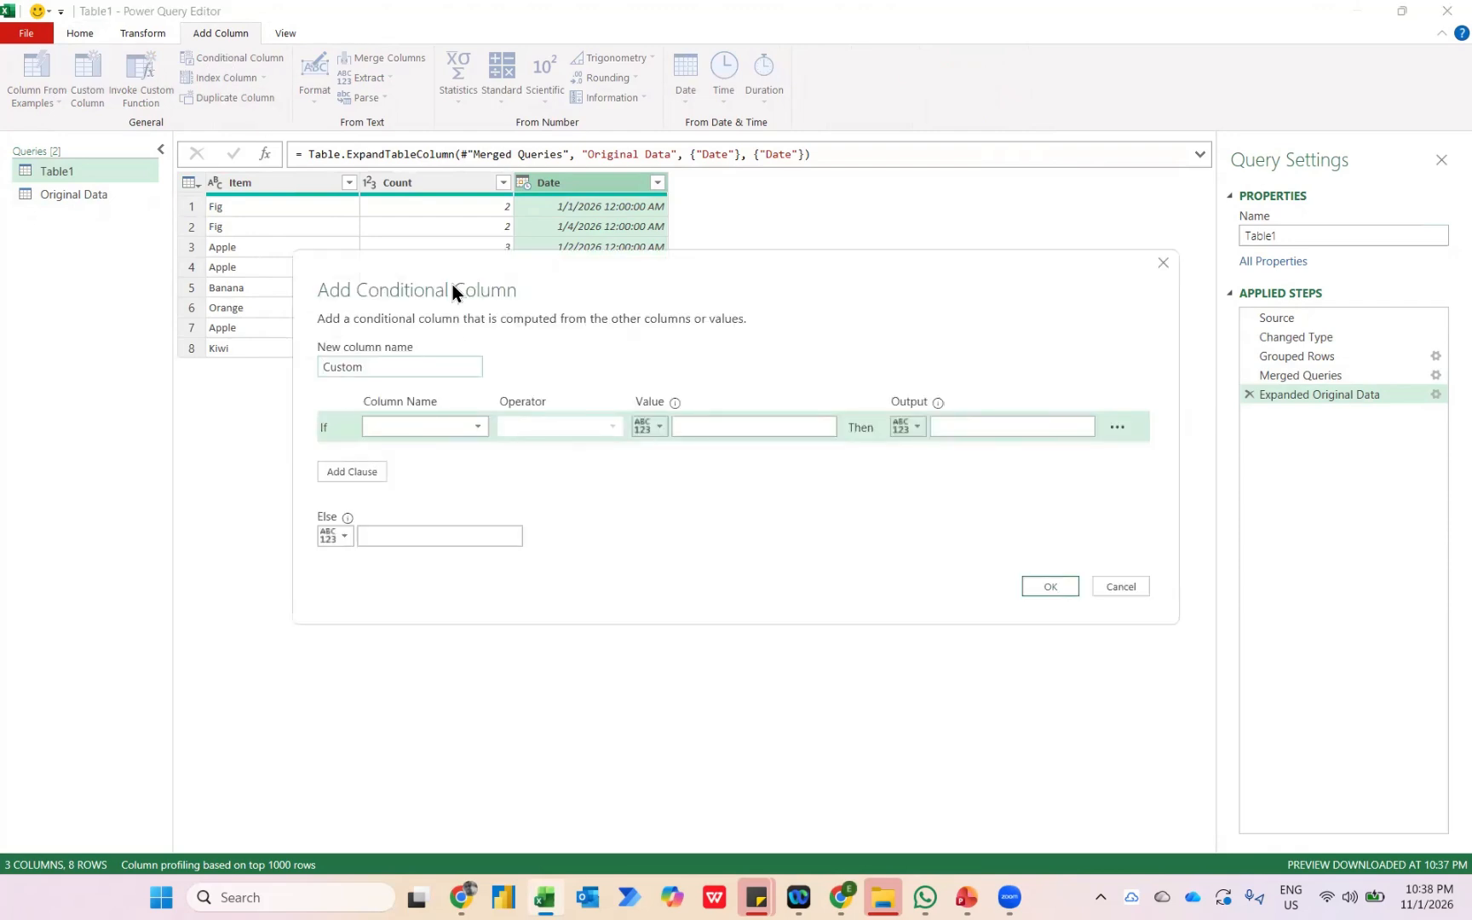
{"action": "left_click", "coordinate": [456, 424]}
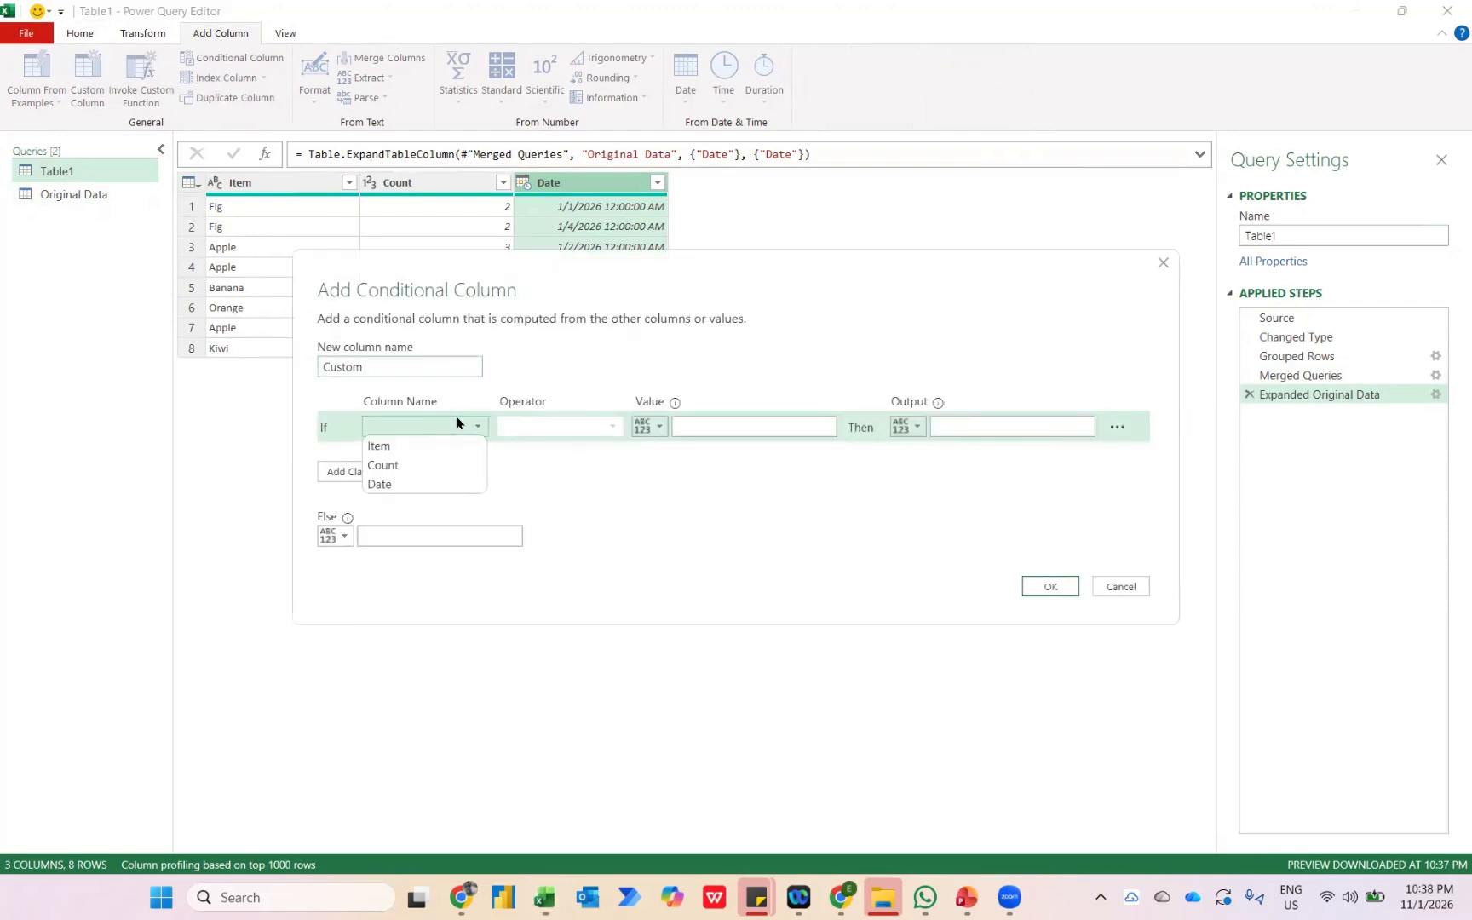
{"action": "left_click", "coordinate": [424, 465]}
{"action": "left_click", "coordinate": [552, 434]}
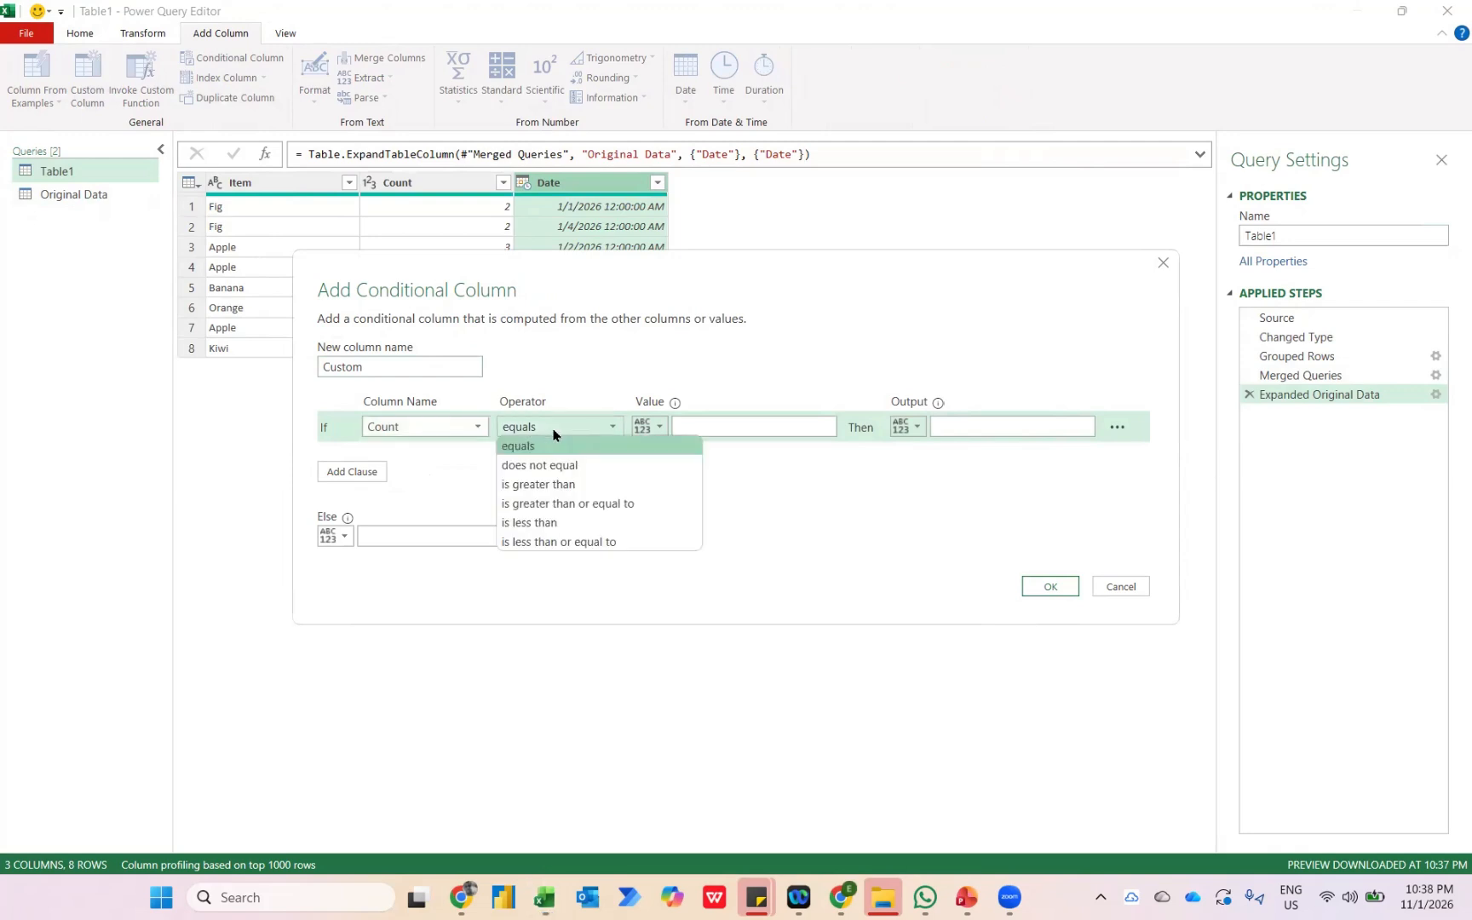
{"action": "left_click", "coordinate": [553, 485]}
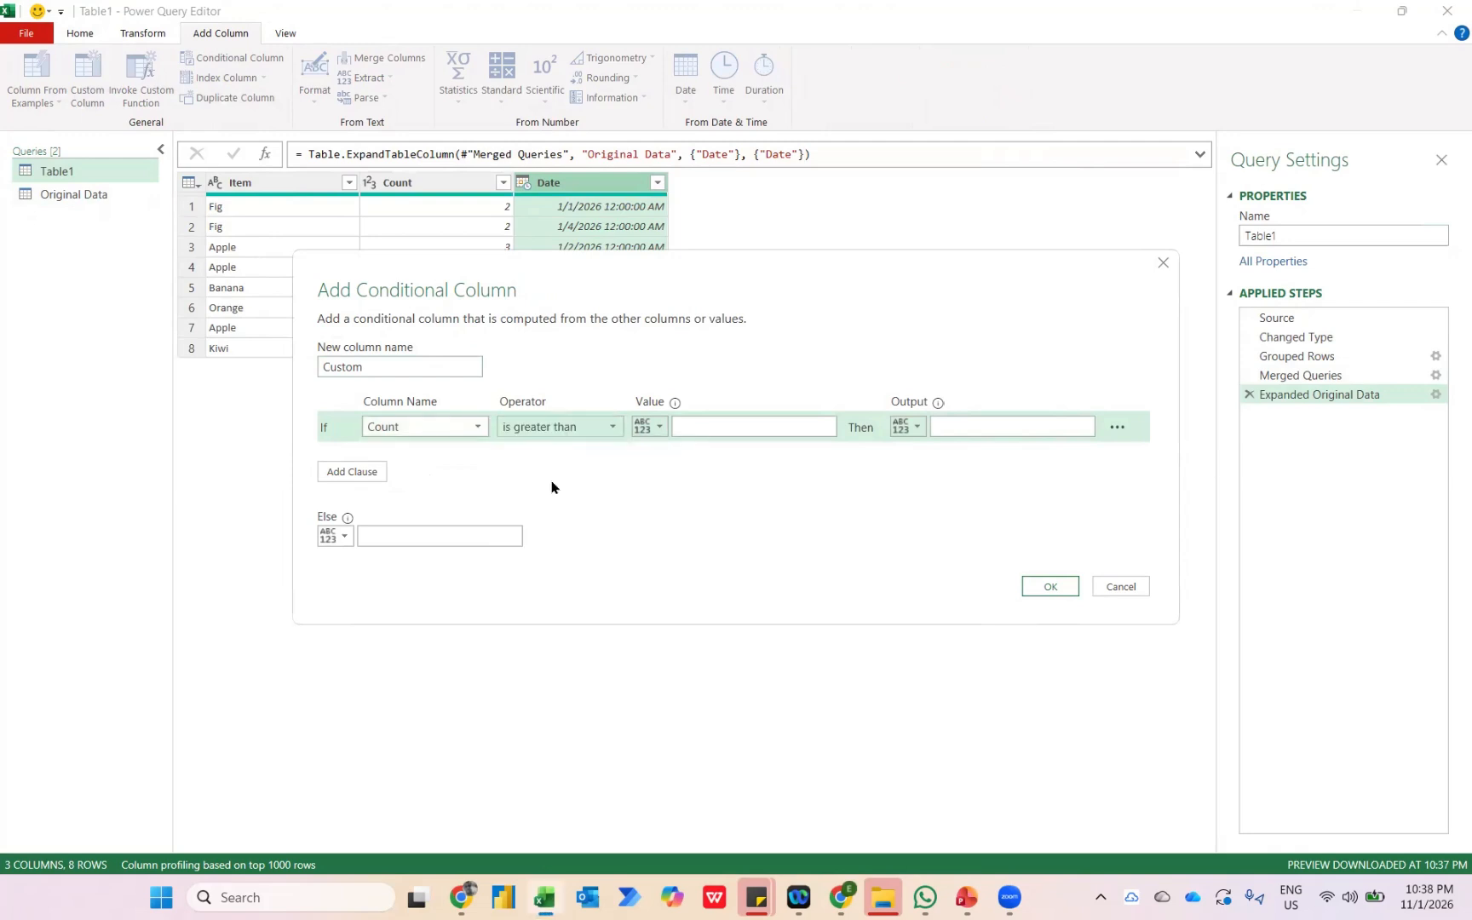
{"action": "left_click", "coordinate": [704, 426]}
{"action": "type", "text": "1"}
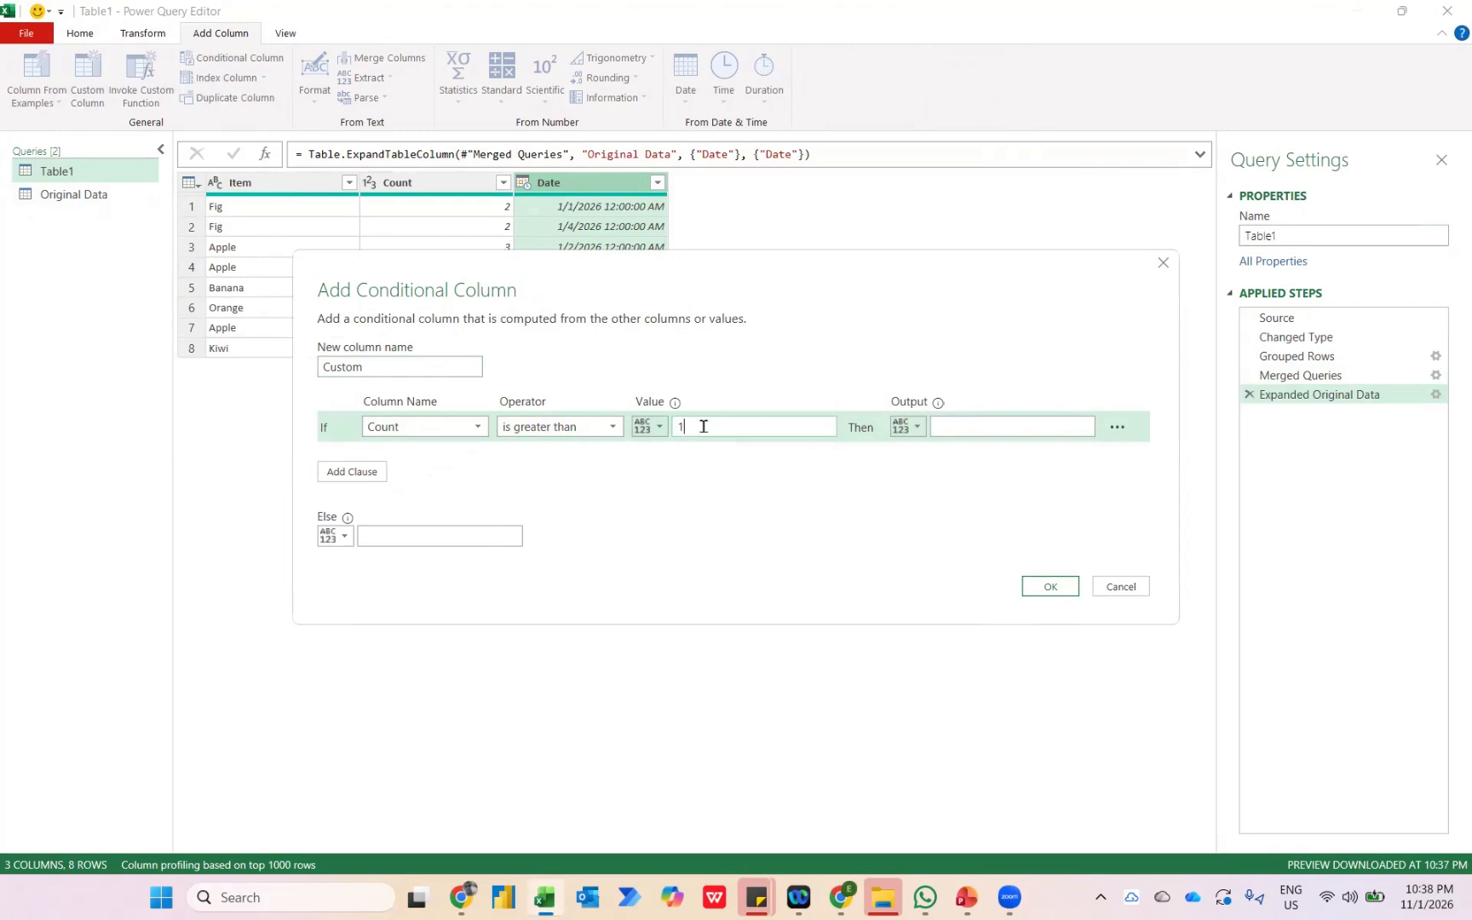
Make the conditional column return the Count column when the condition is met, otherwise the Date column, and create it.
{"action": "left_click", "coordinate": [911, 427]}
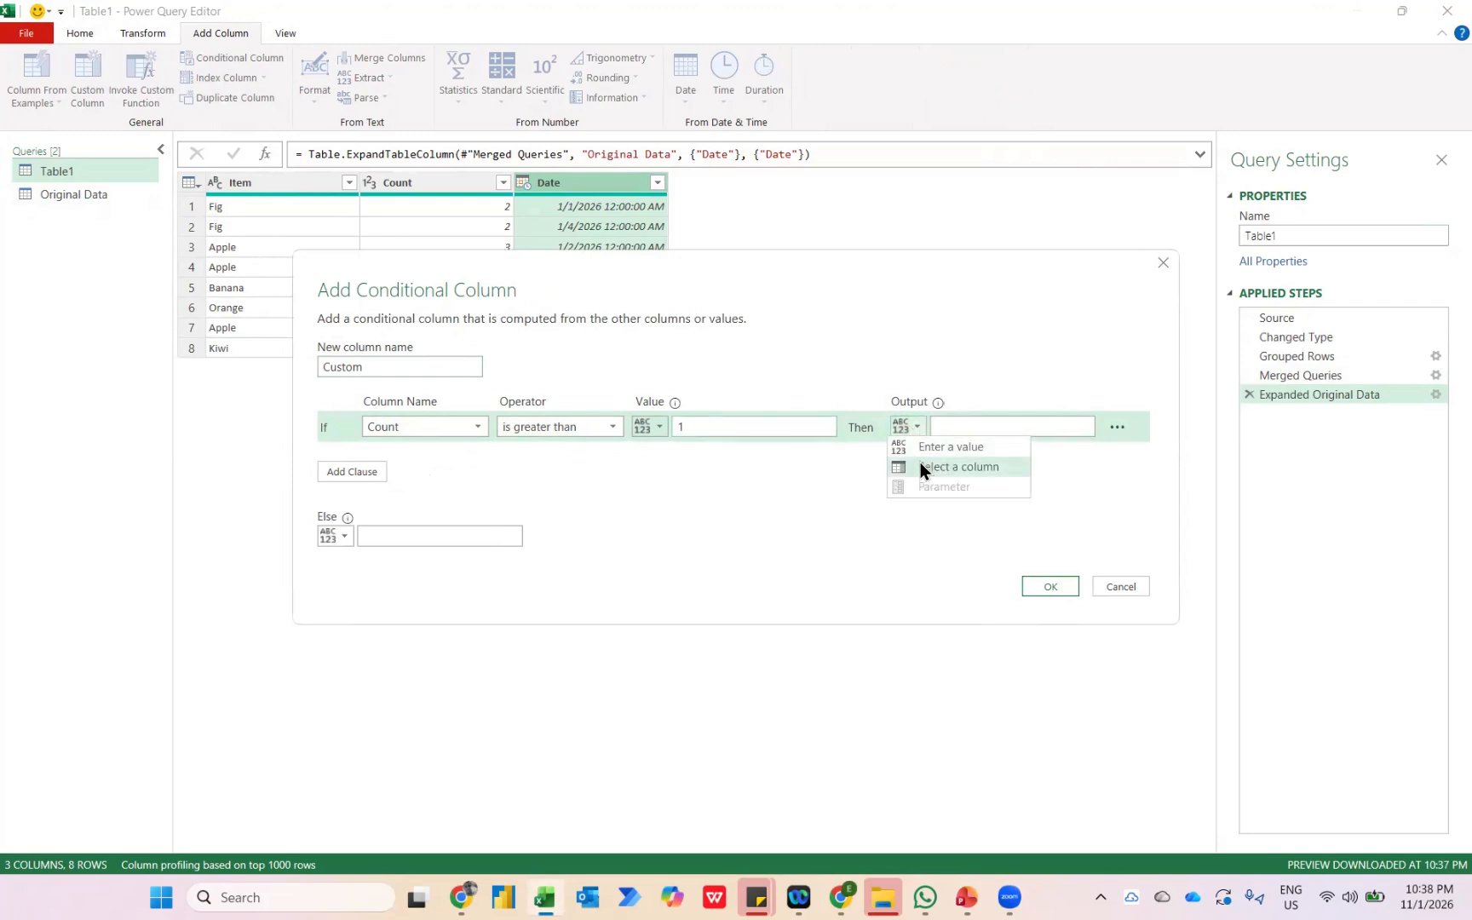
{"action": "left_click", "coordinate": [920, 462]}
{"action": "left_click", "coordinate": [960, 427]}
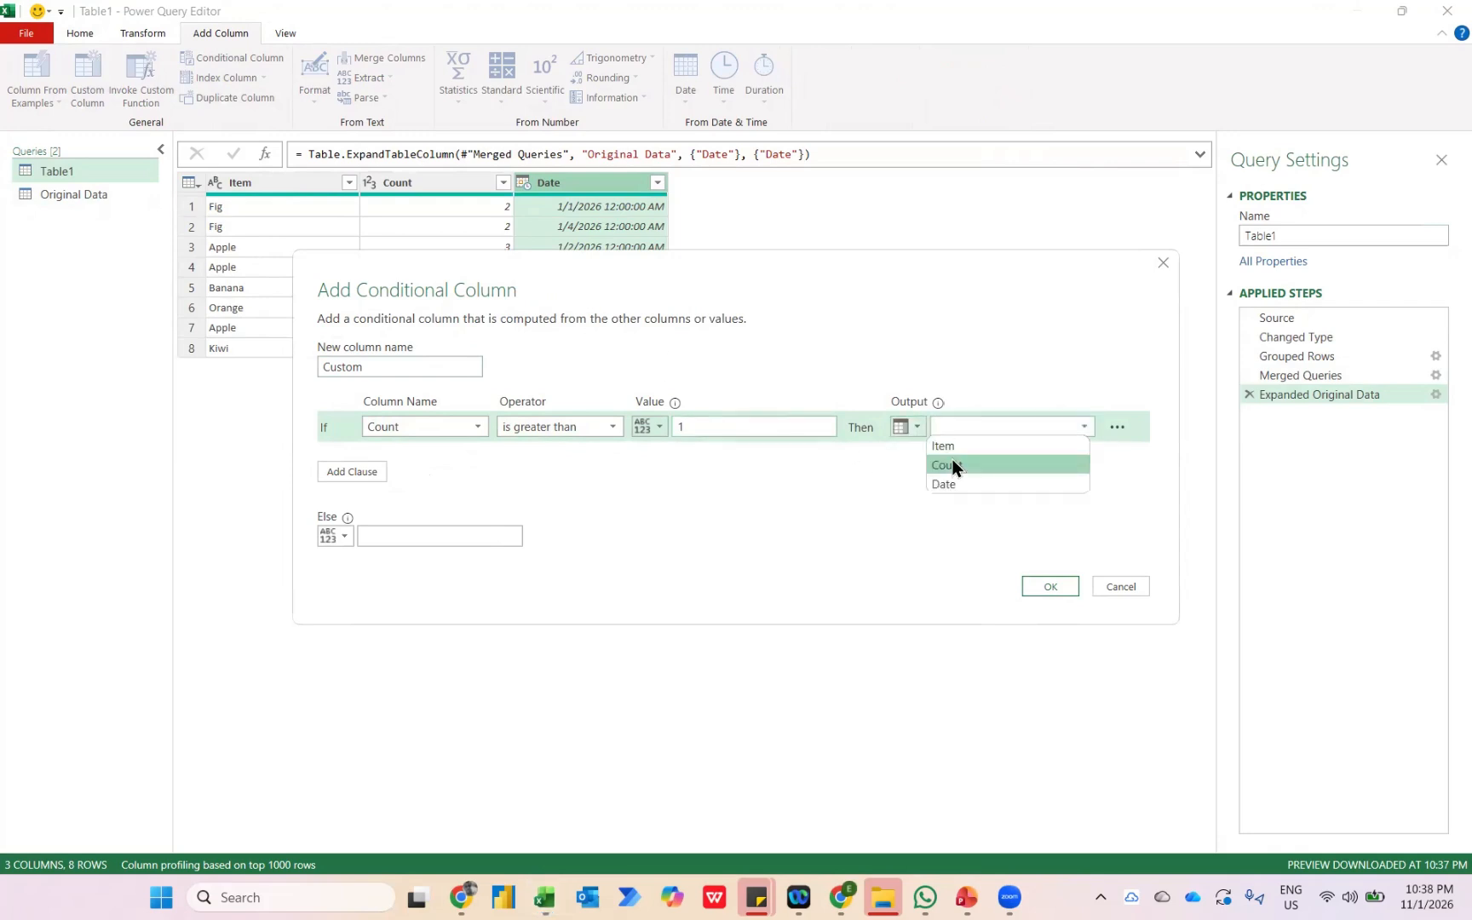
{"action": "left_click", "coordinate": [952, 463]}
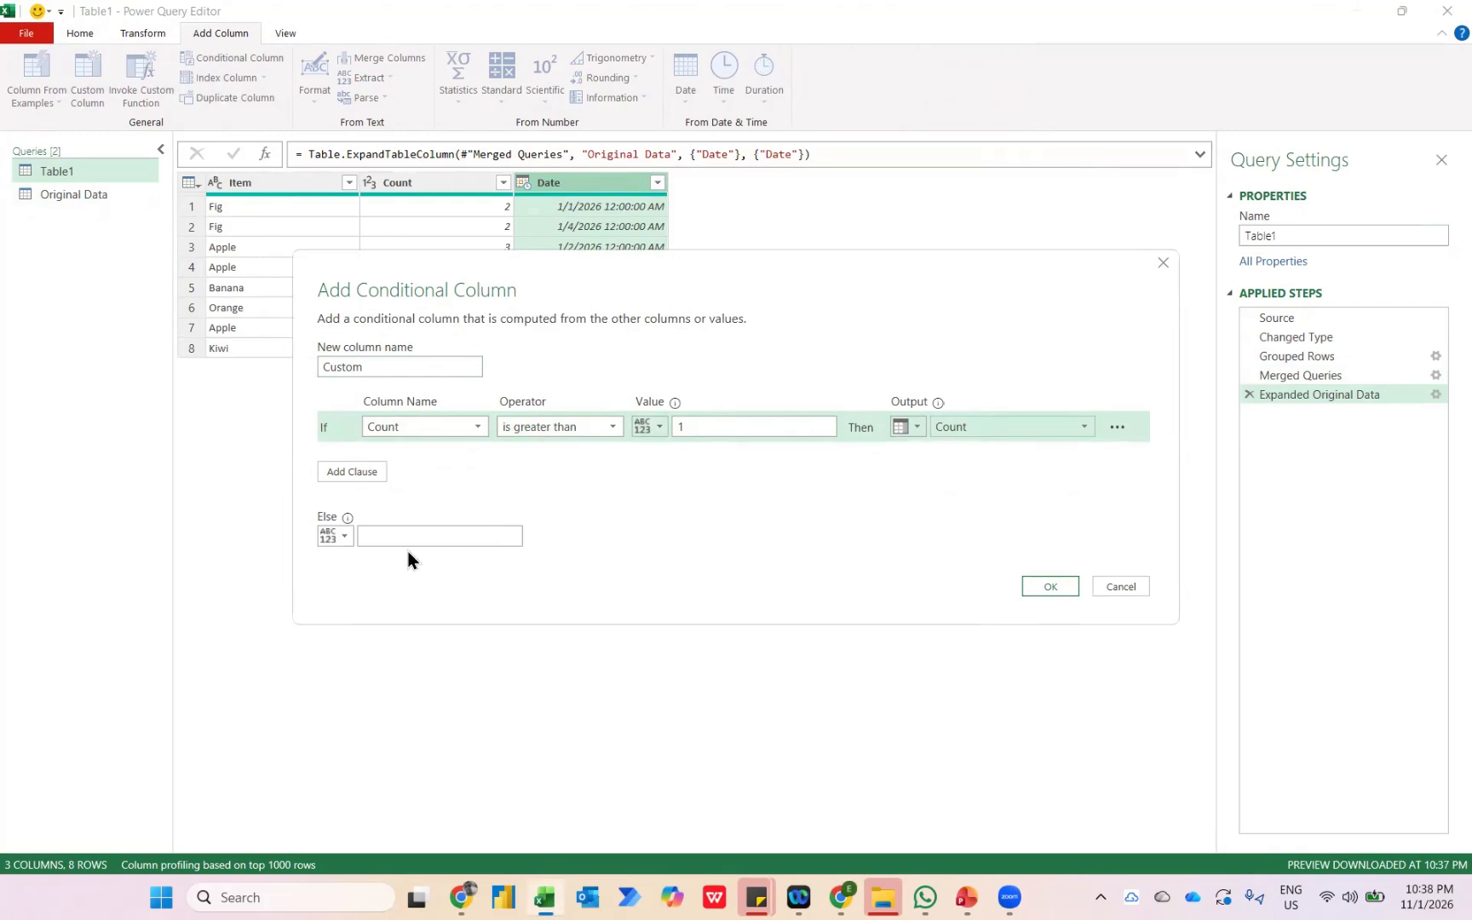
{"action": "left_click", "coordinate": [345, 539]}
{"action": "left_click", "coordinate": [355, 574]}
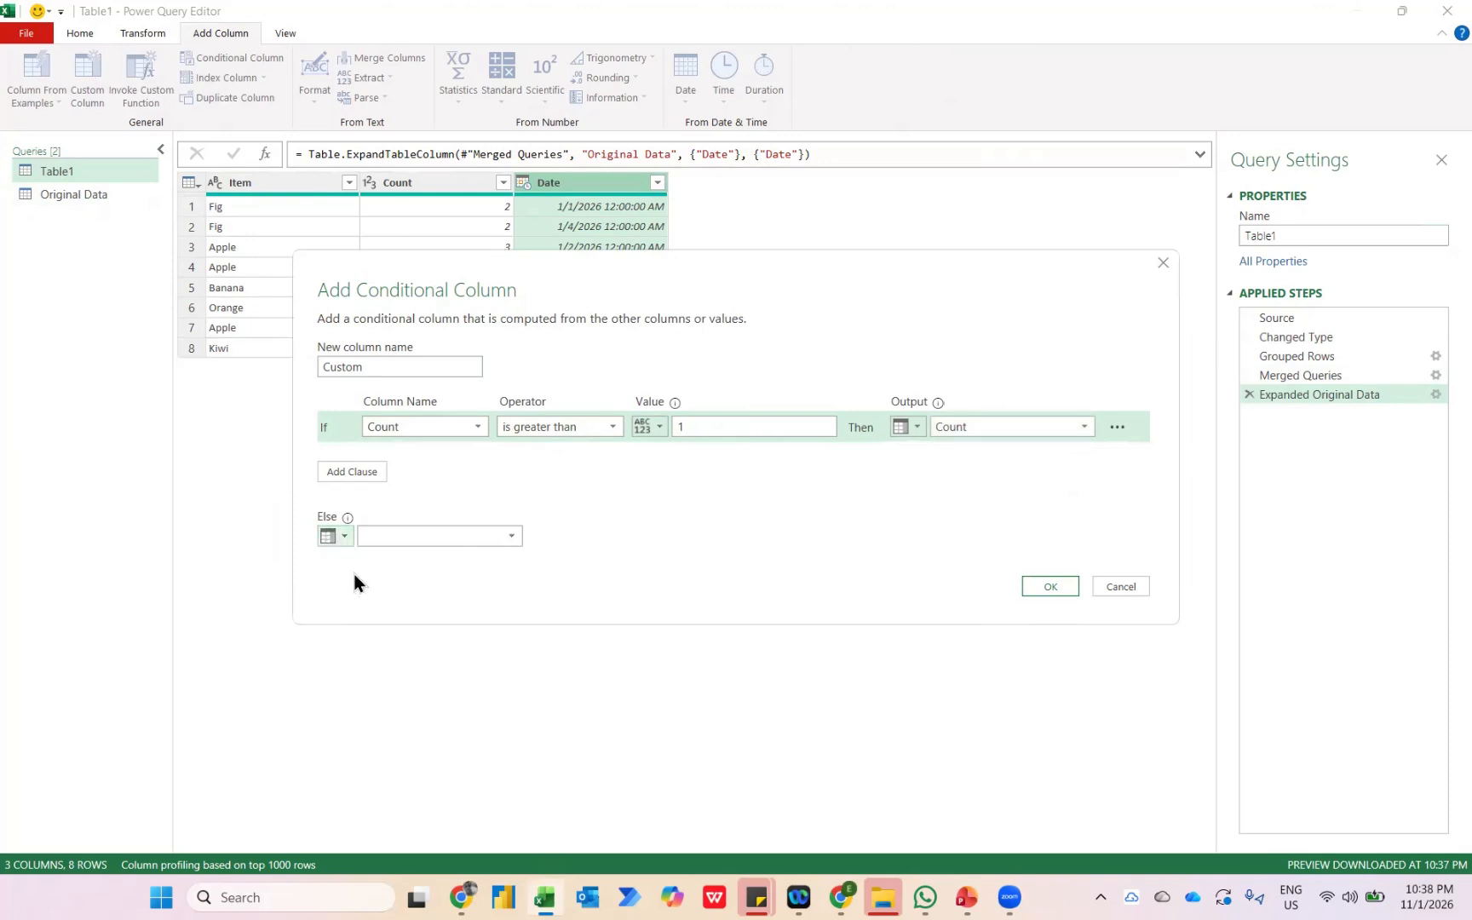
{"action": "left_click", "coordinate": [447, 536]}
{"action": "left_click", "coordinate": [398, 597]}
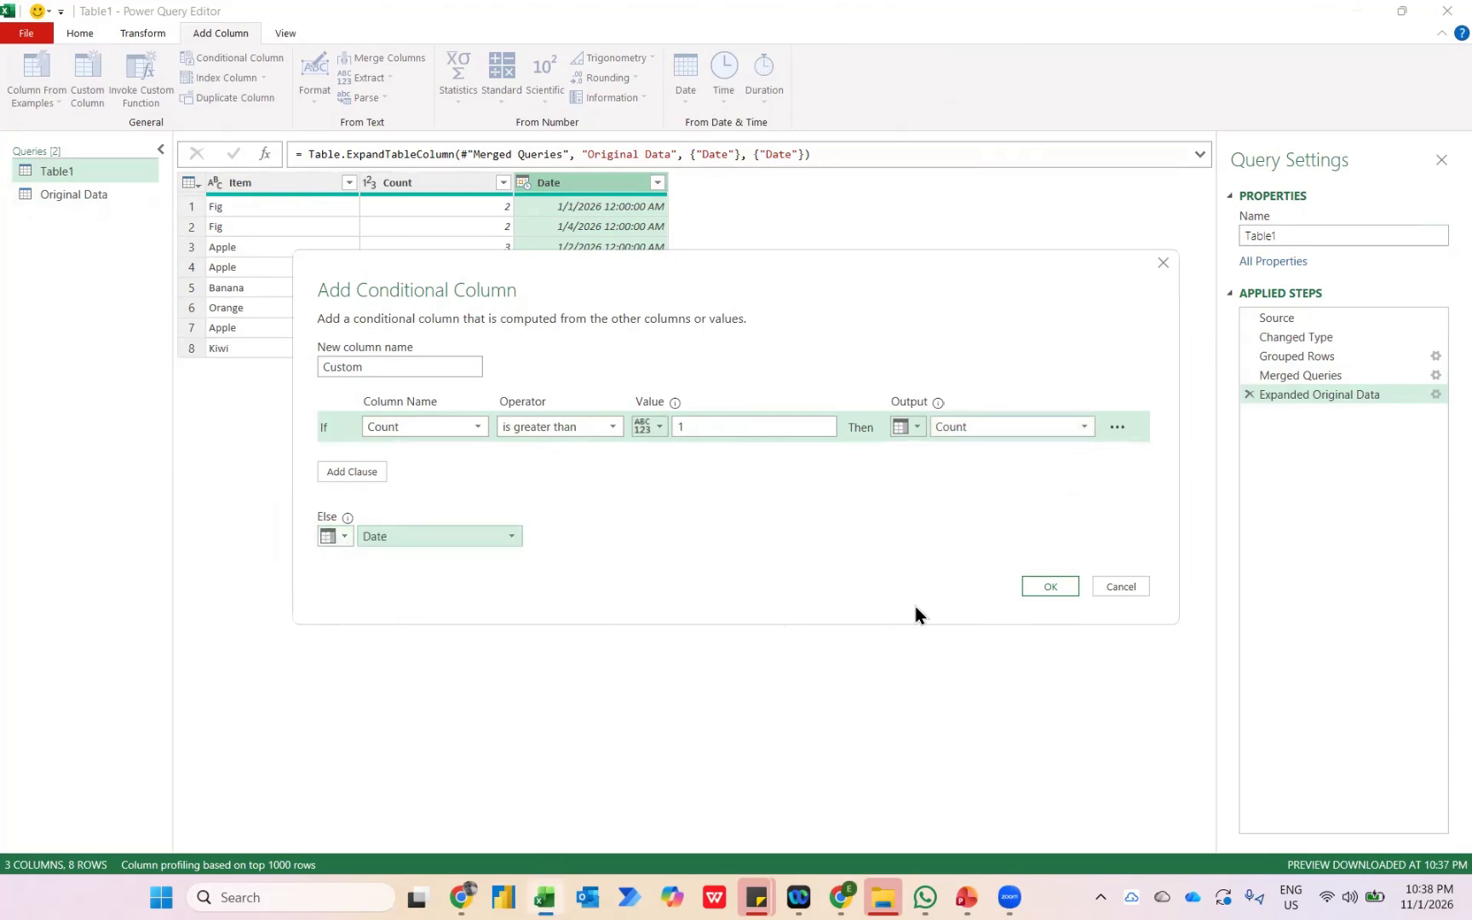
{"action": "left_click", "coordinate": [1042, 586]}
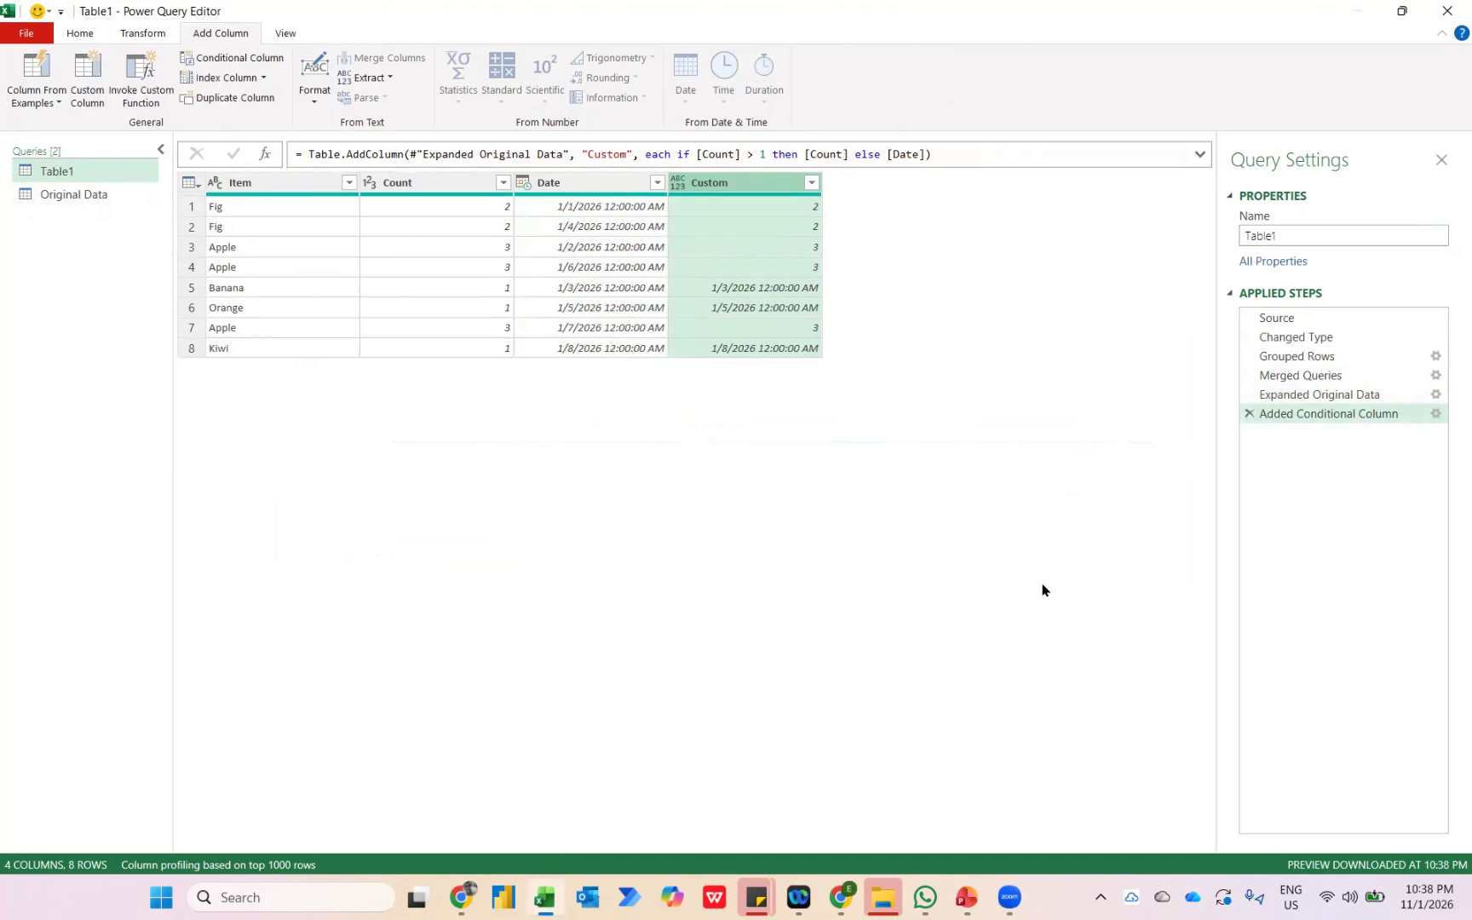
Remove the Count and Date columns from the Table1 query.
{"action": "key", "text": "Left"}
{"action": "key", "text": "Left"}
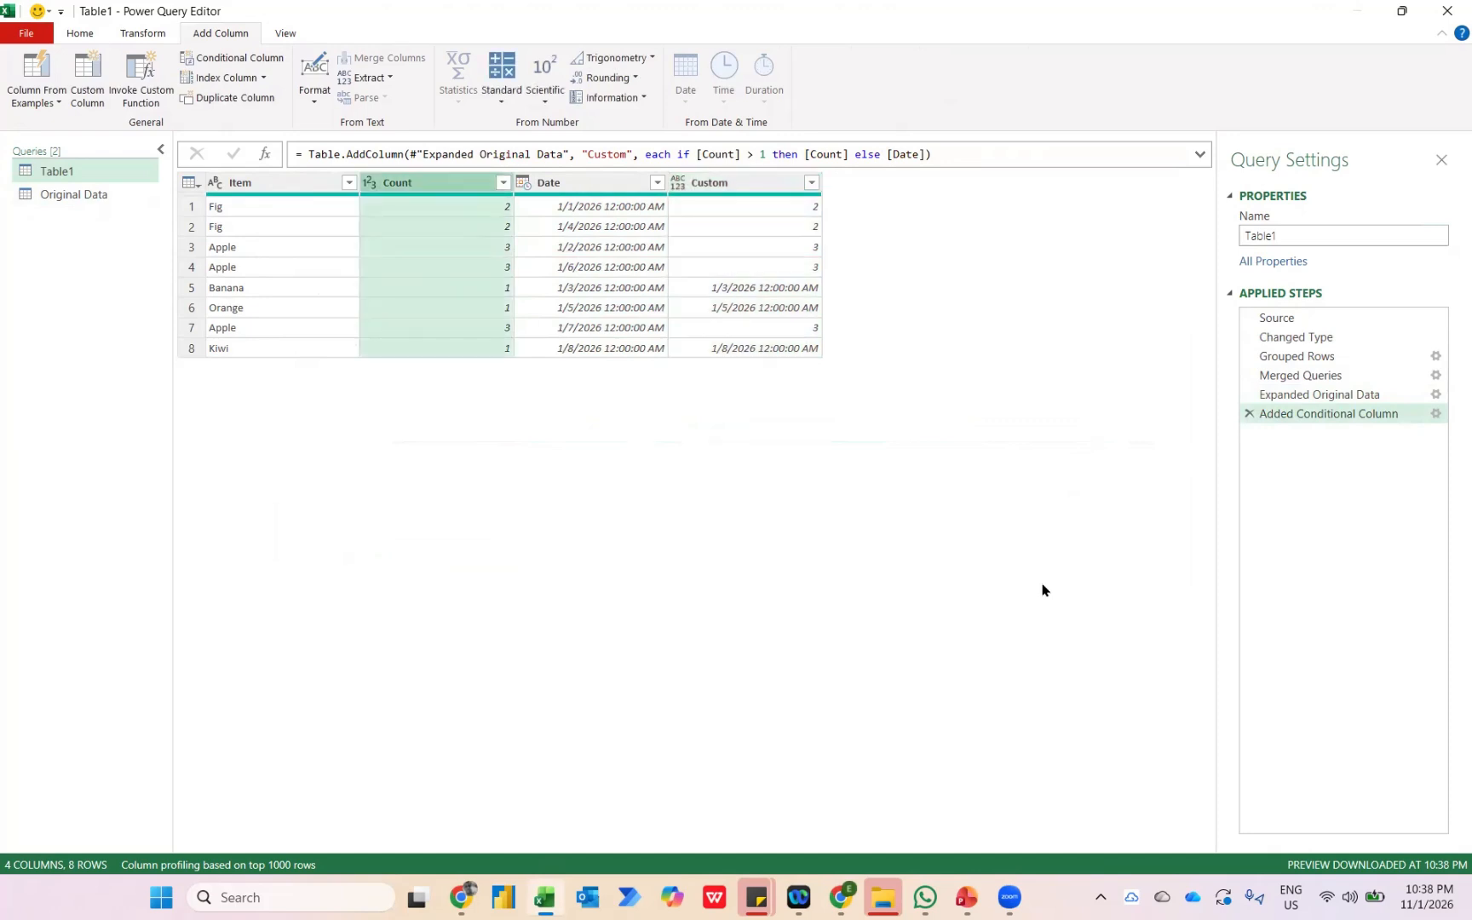
{"action": "key", "text": "shift+Right"}
{"action": "key", "text": "Delete"}
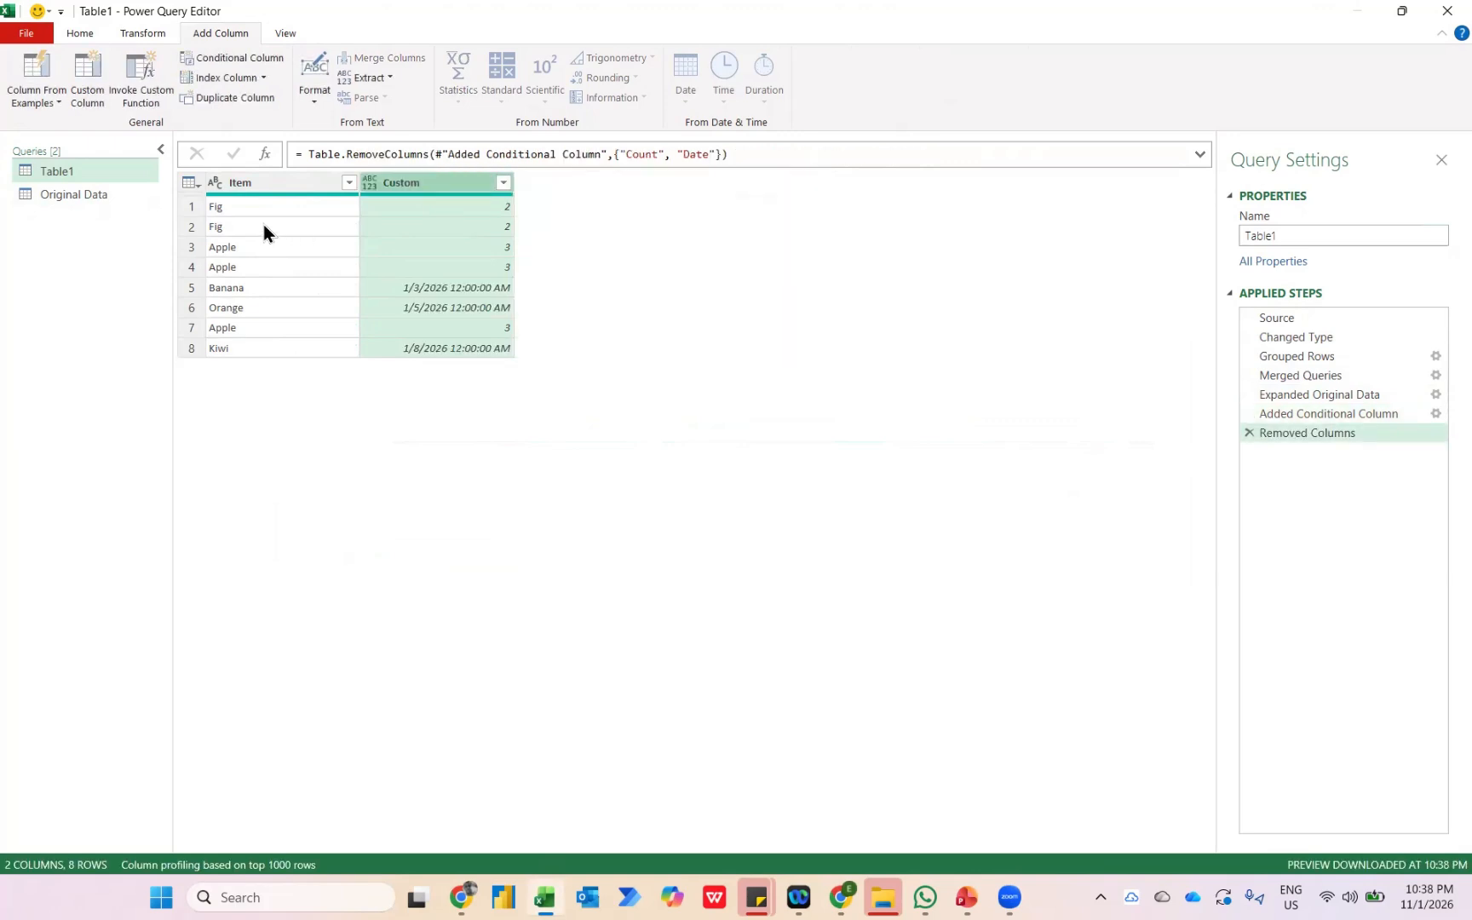
Remove duplicate rows based on the Item column and sort Item in ascending order.
{"action": "left_click", "coordinate": [242, 185]}
{"action": "left_click", "coordinate": [80, 38]}
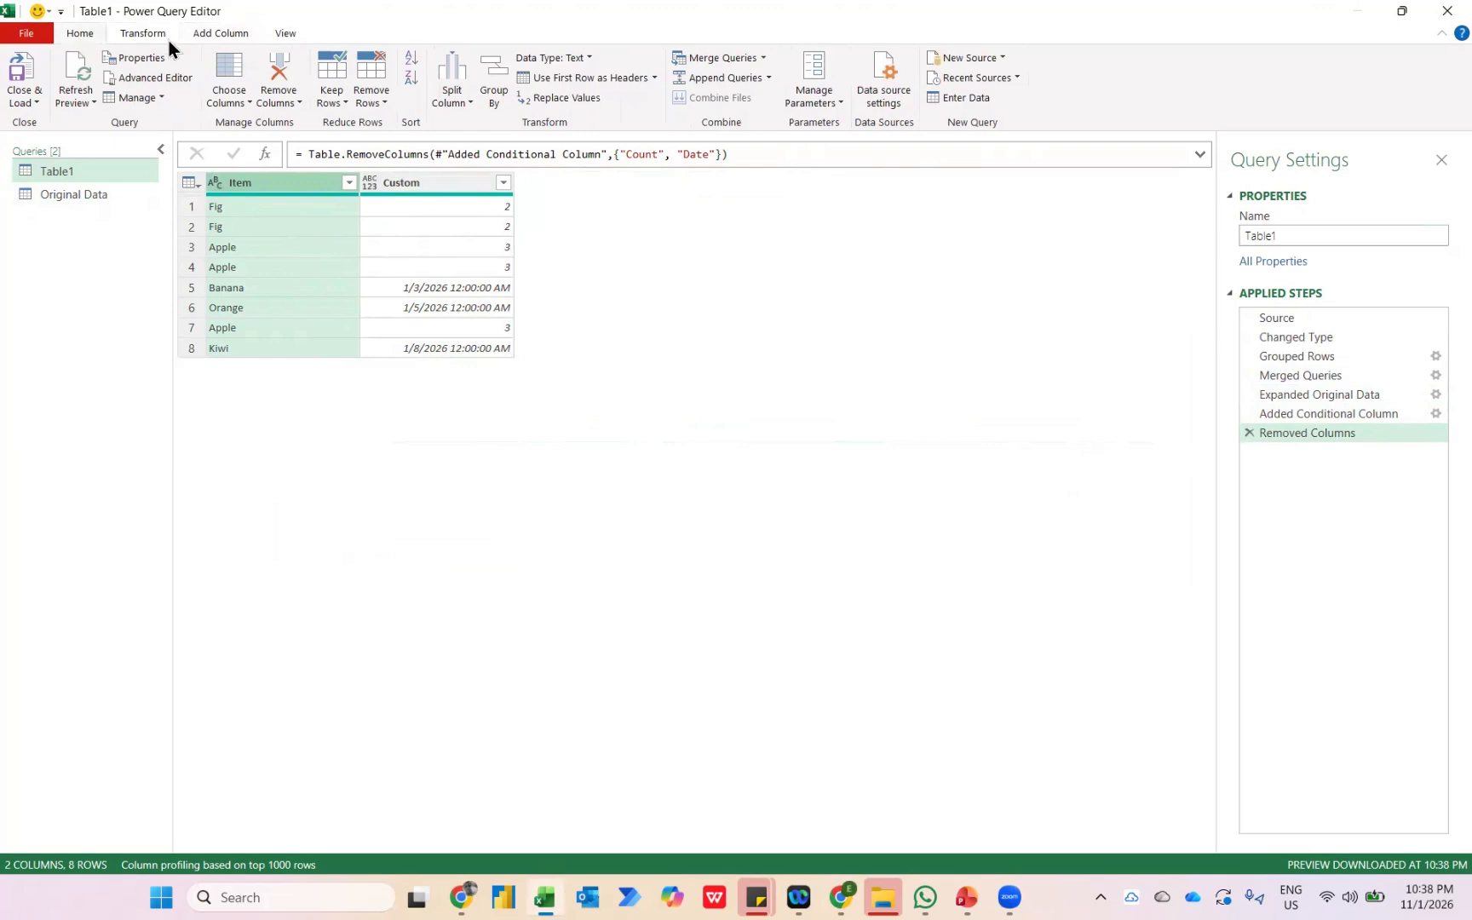
{"action": "left_click", "coordinate": [371, 96]}
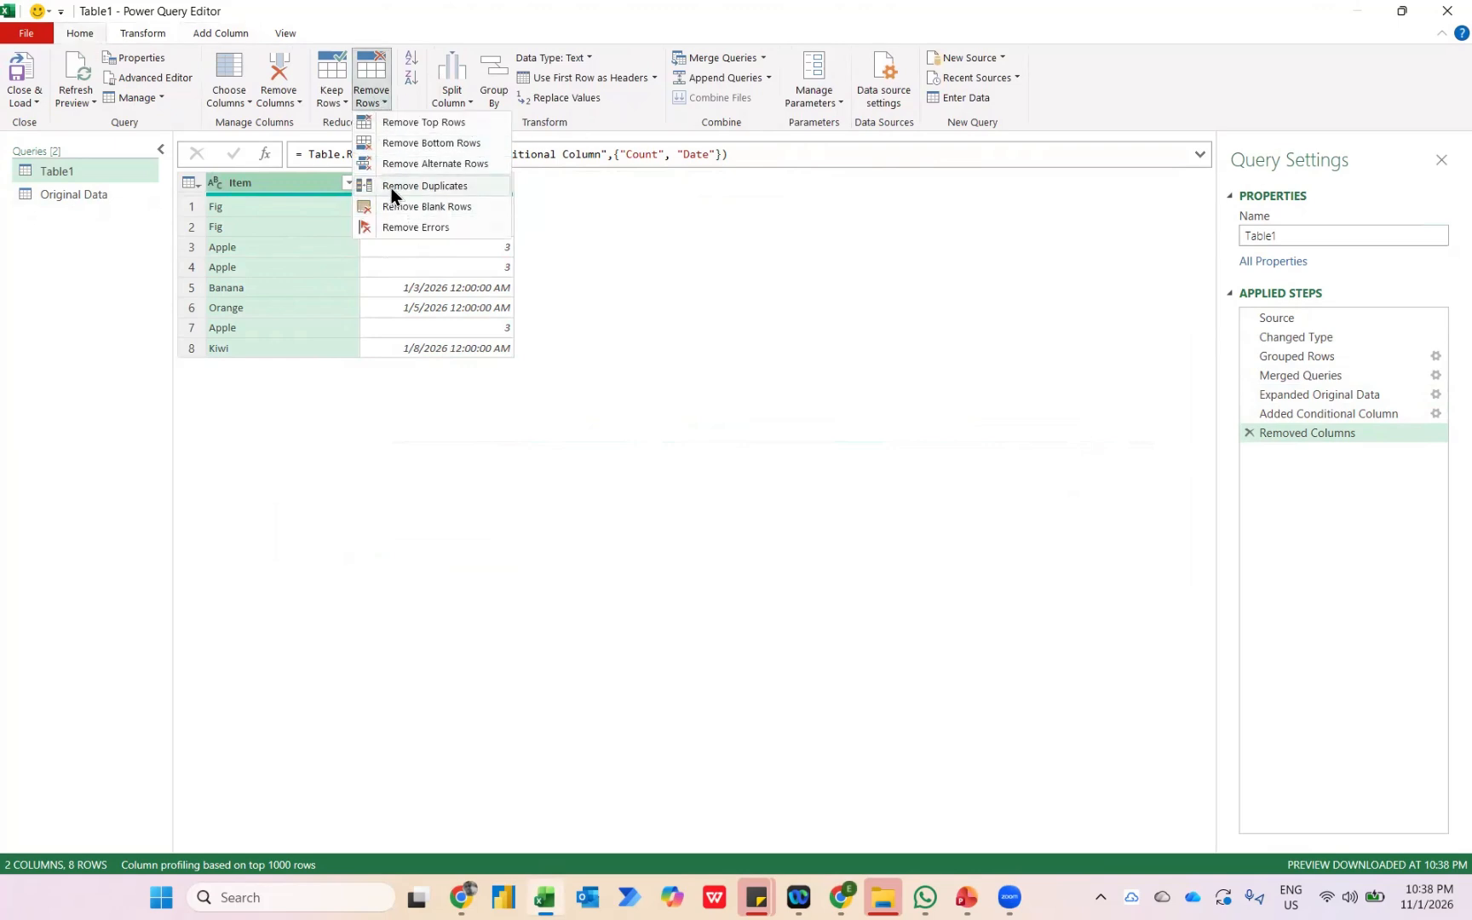
{"action": "left_click", "coordinate": [391, 187]}
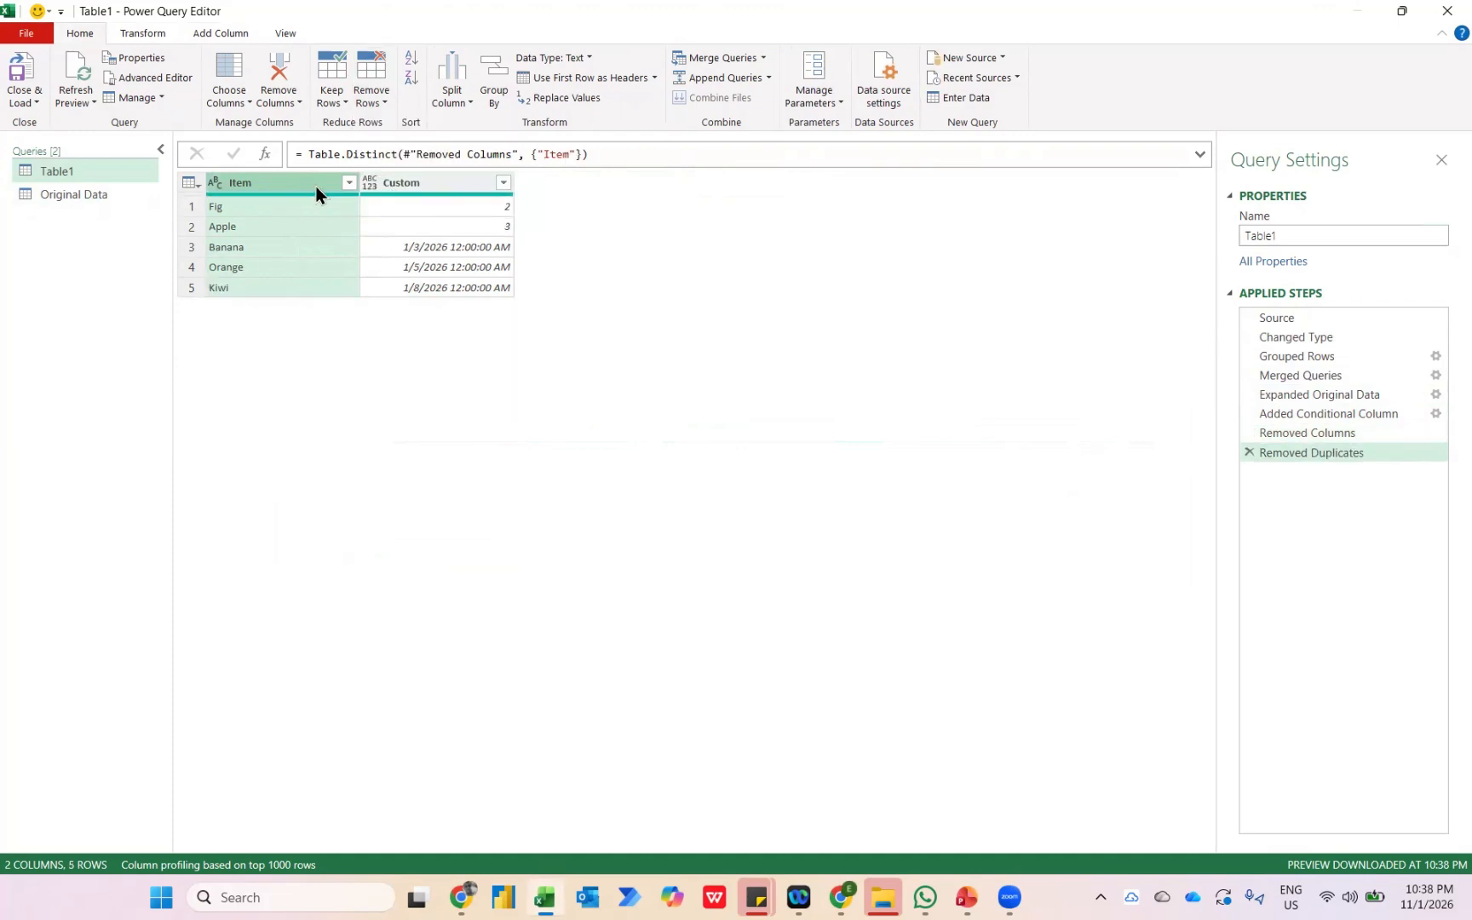
{"action": "key", "text": "alt+Down"}
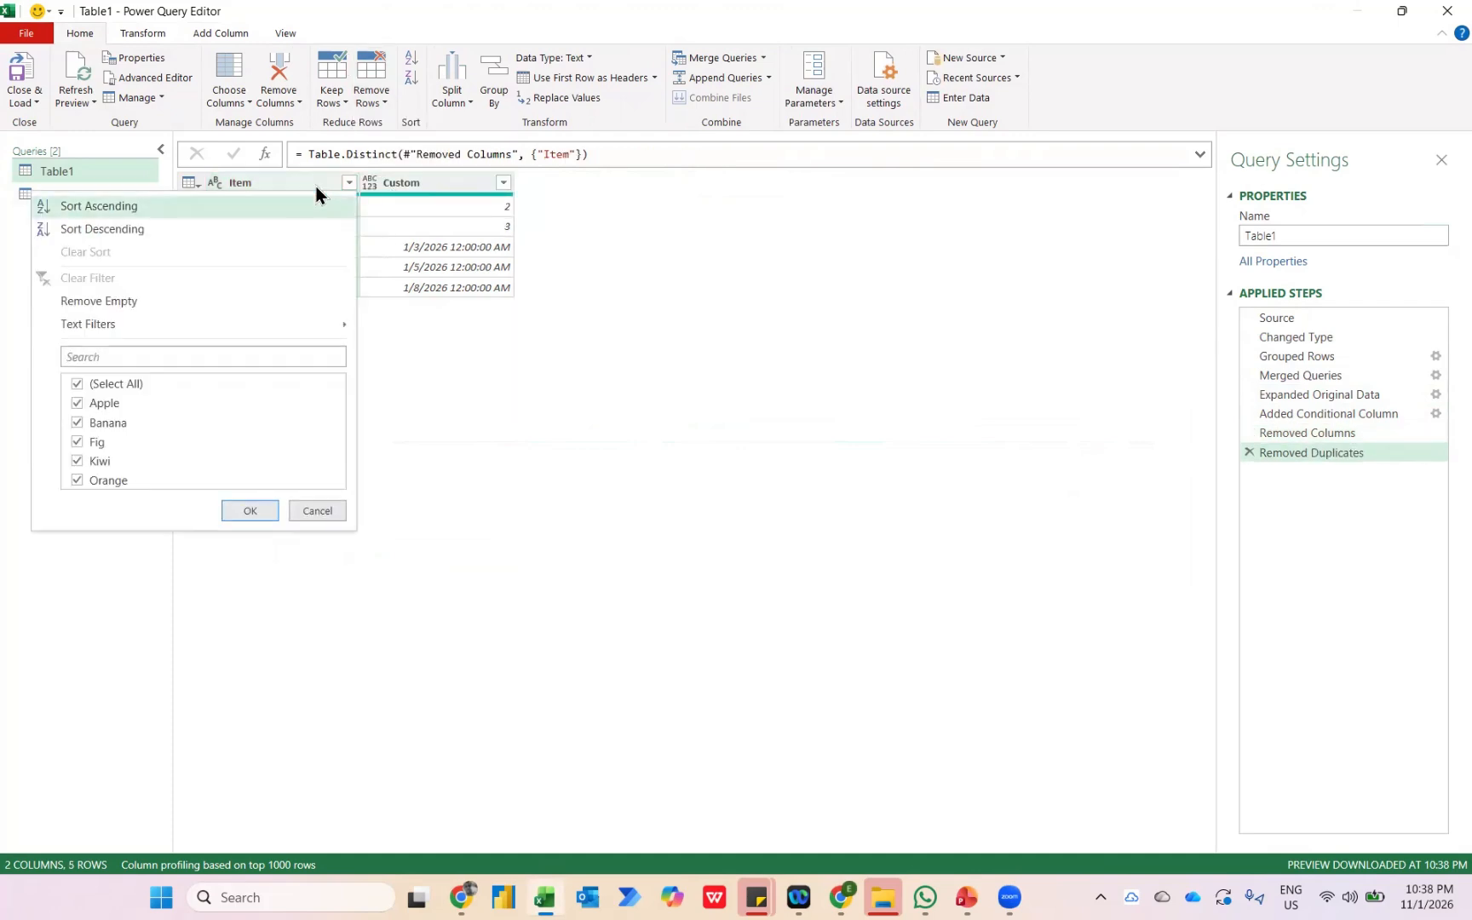
{"action": "left_click", "coordinate": [203, 207]}
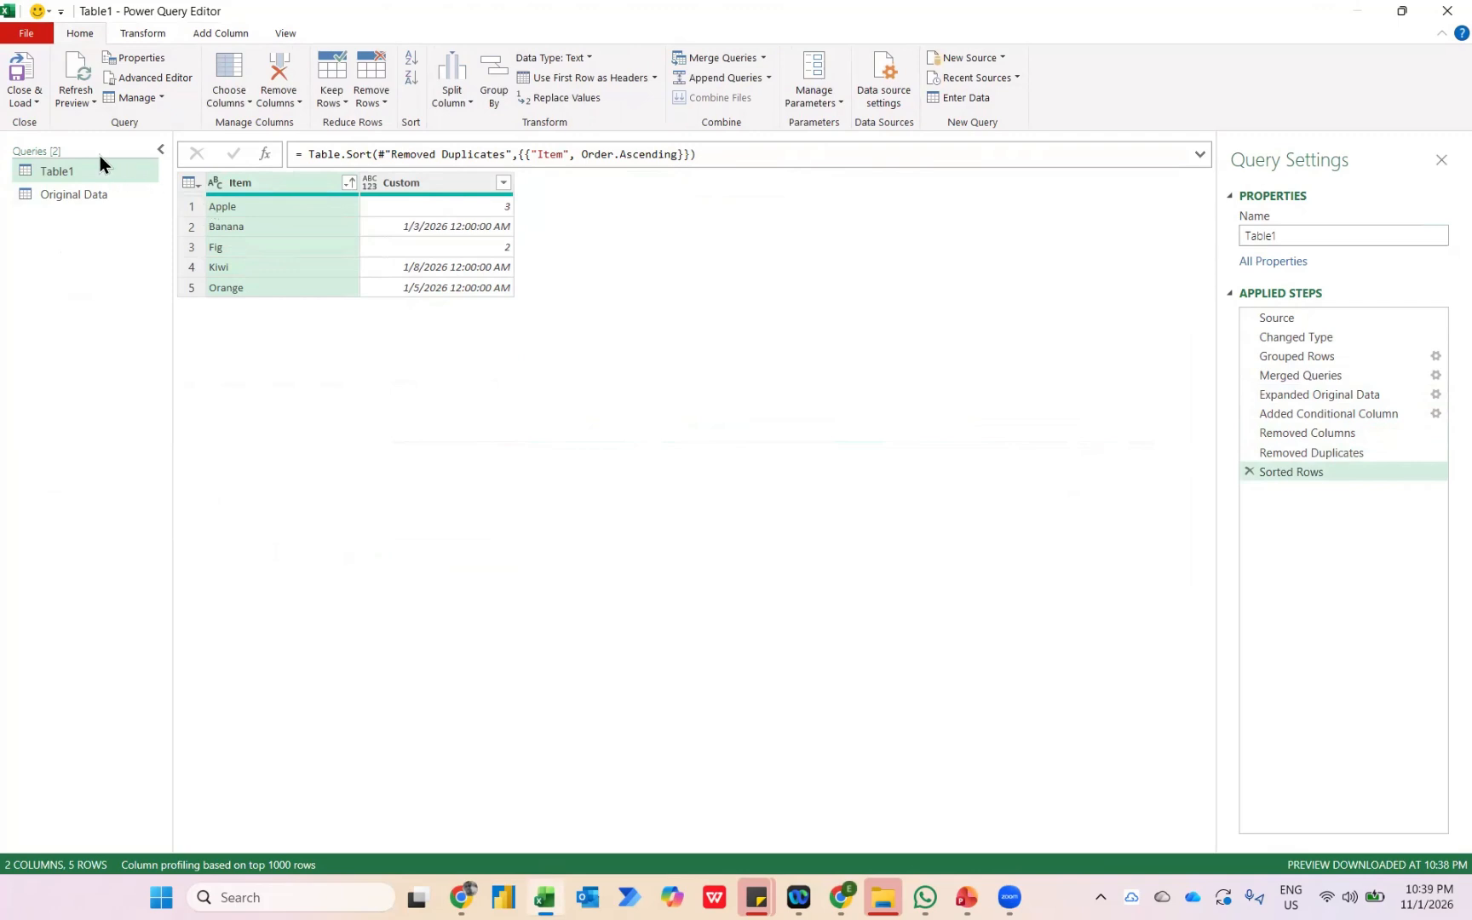
Close the query editor and load both queries to the workbook as connections only.
{"action": "left_click", "coordinate": [23, 100]}
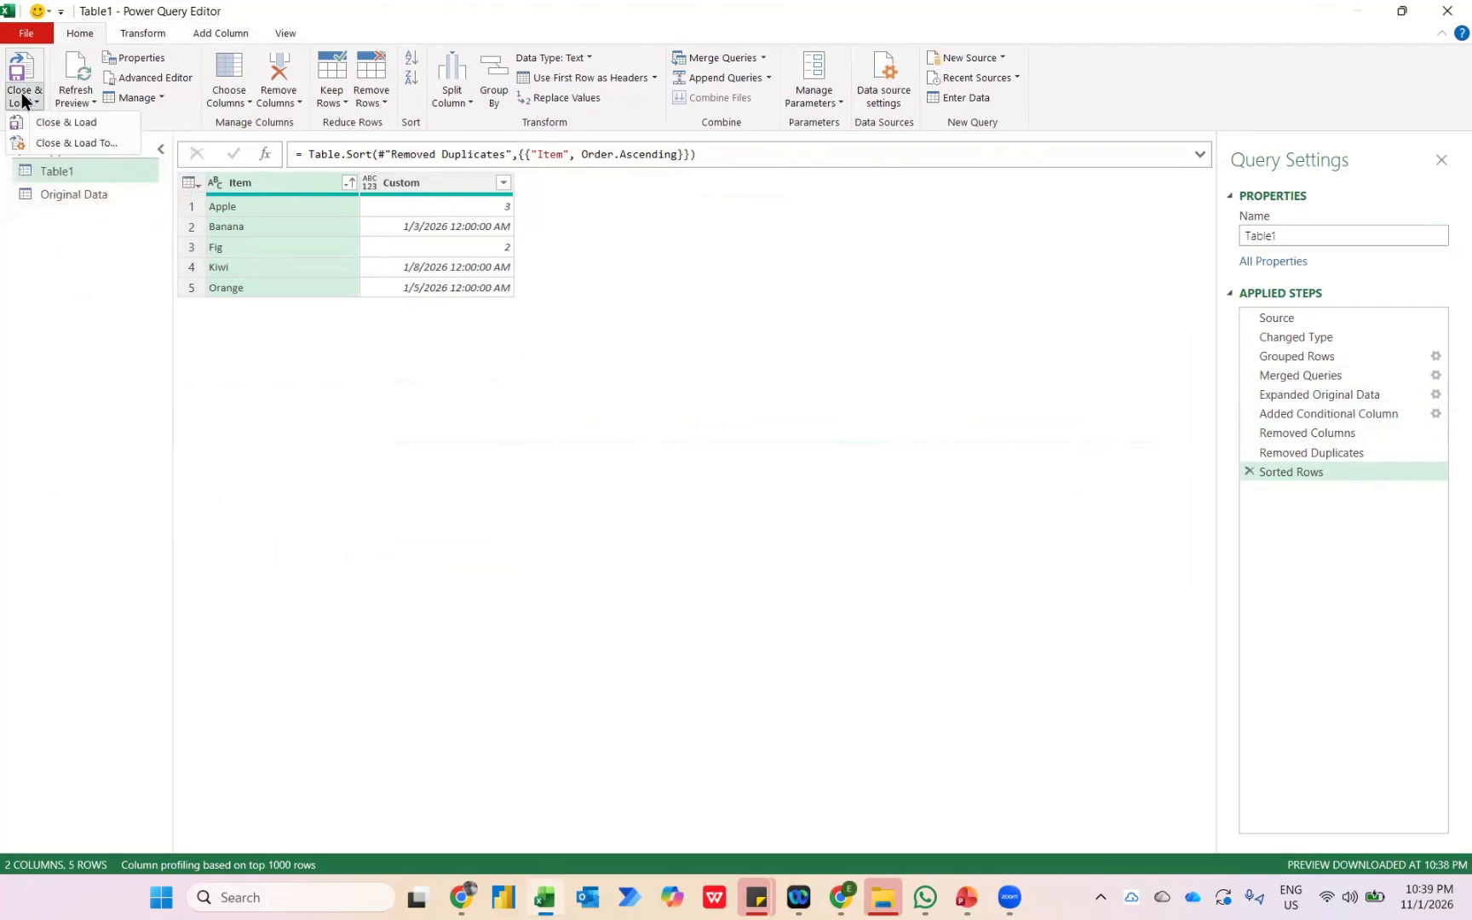
{"action": "left_click", "coordinate": [40, 144]}
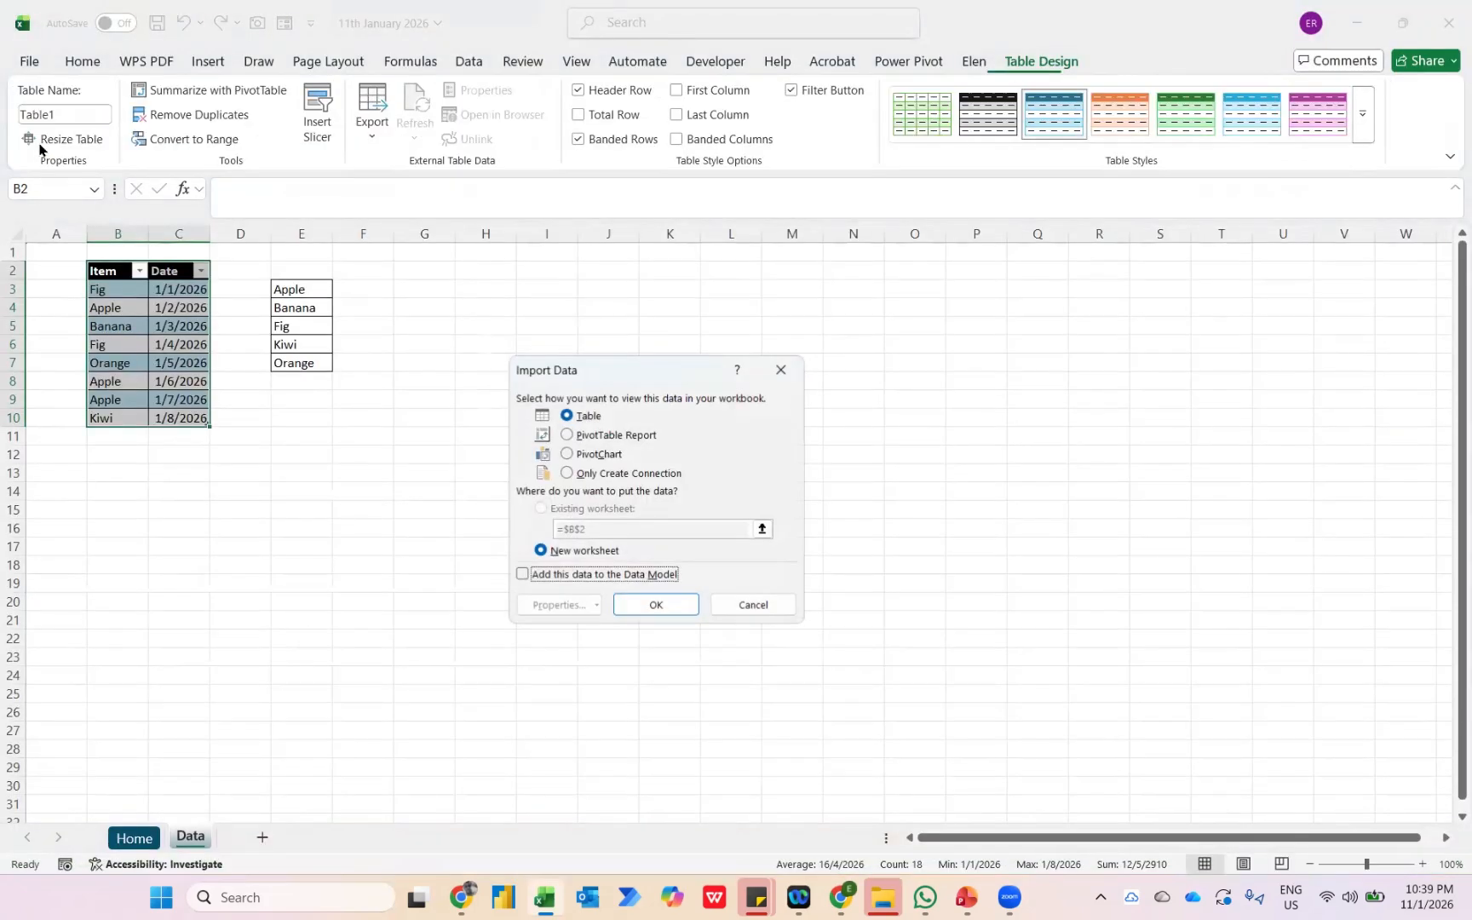
{"action": "left_click", "coordinate": [566, 474]}
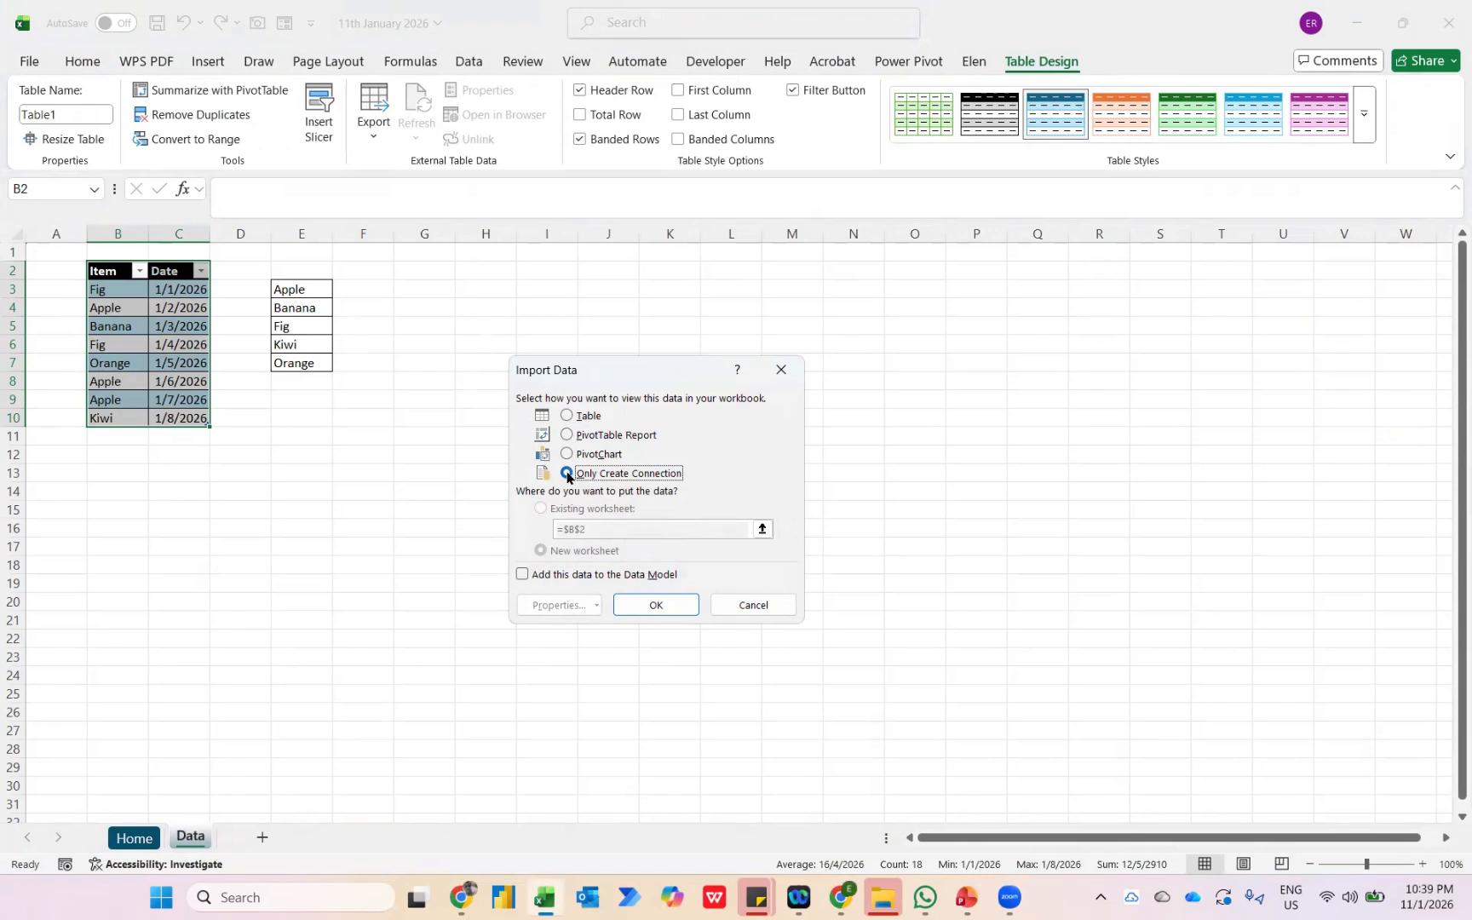
{"action": "left_click", "coordinate": [656, 605]}
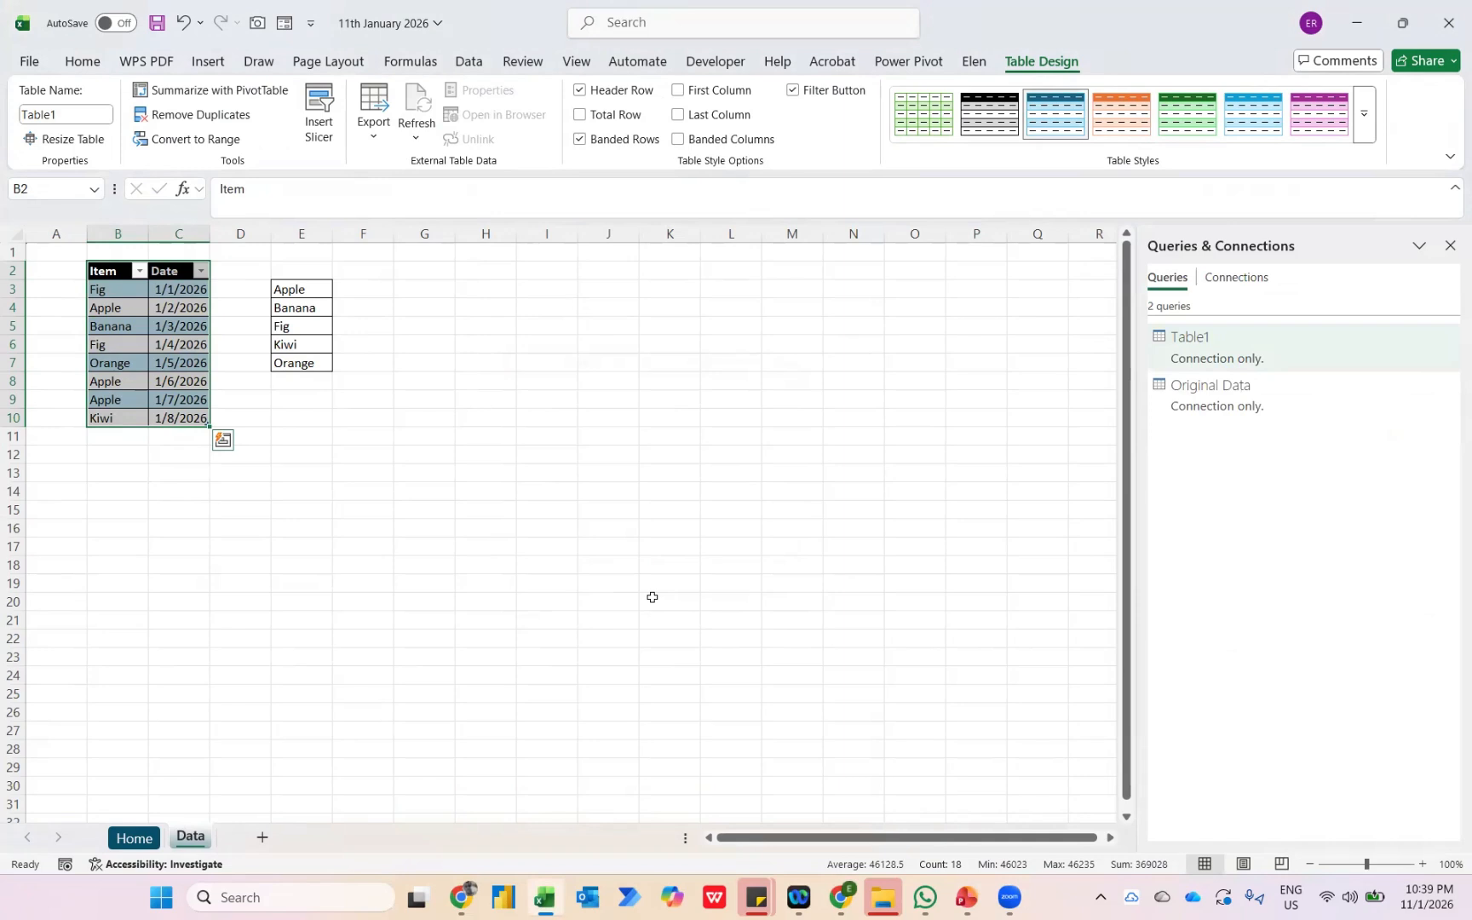
Load the Table1 query as a table into the existing Data worksheet at cell H3.
{"action": "left_click", "coordinate": [493, 293]}
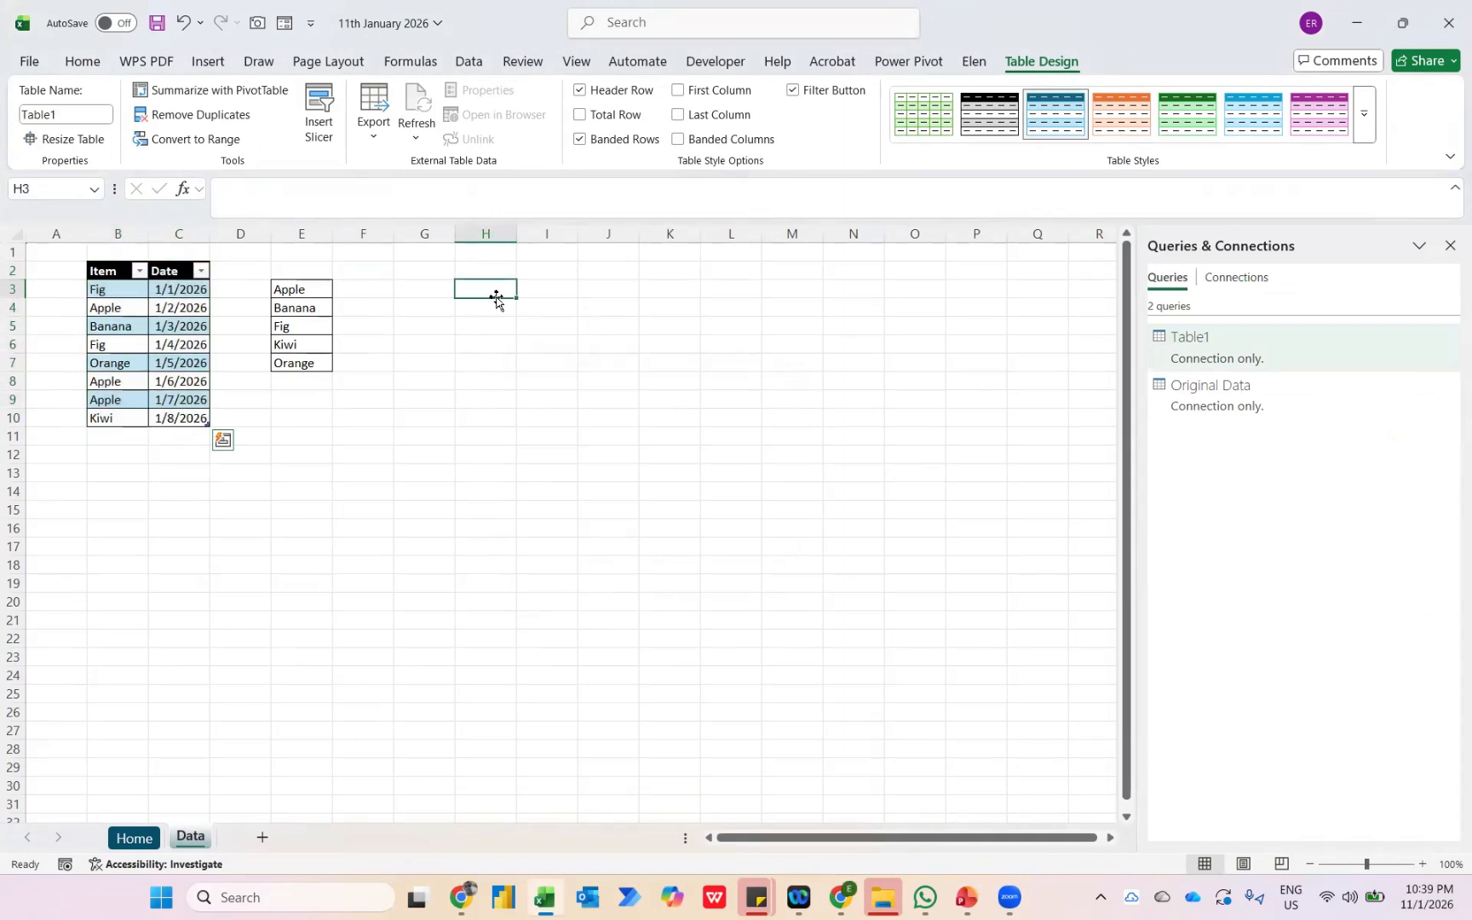
{"action": "right_click", "coordinate": [1216, 356]}
{"action": "left_click", "coordinate": [1260, 496]}
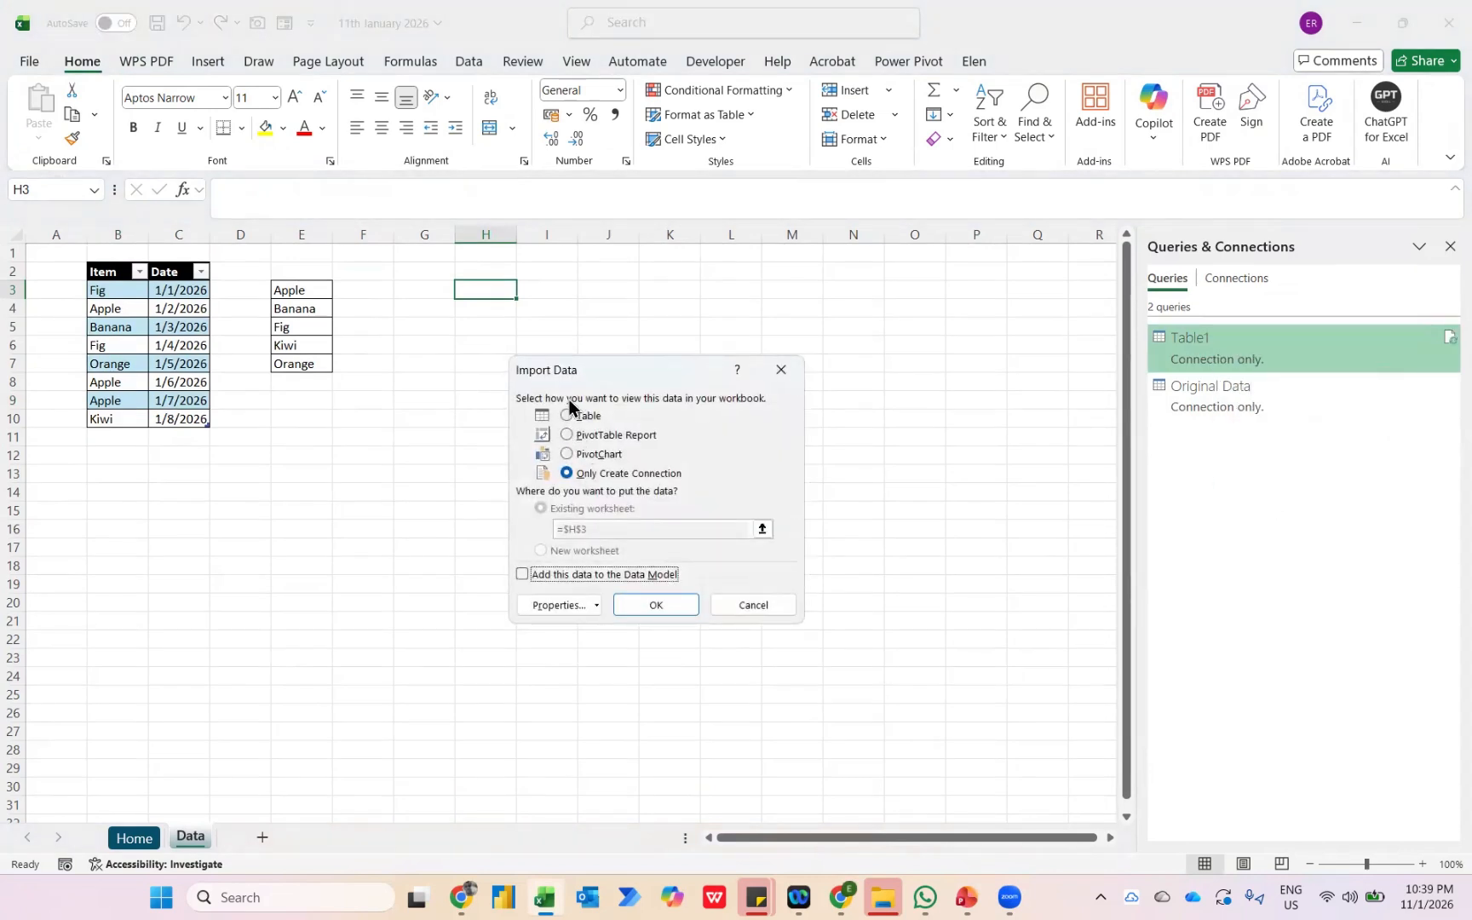
{"action": "left_click", "coordinate": [569, 415]}
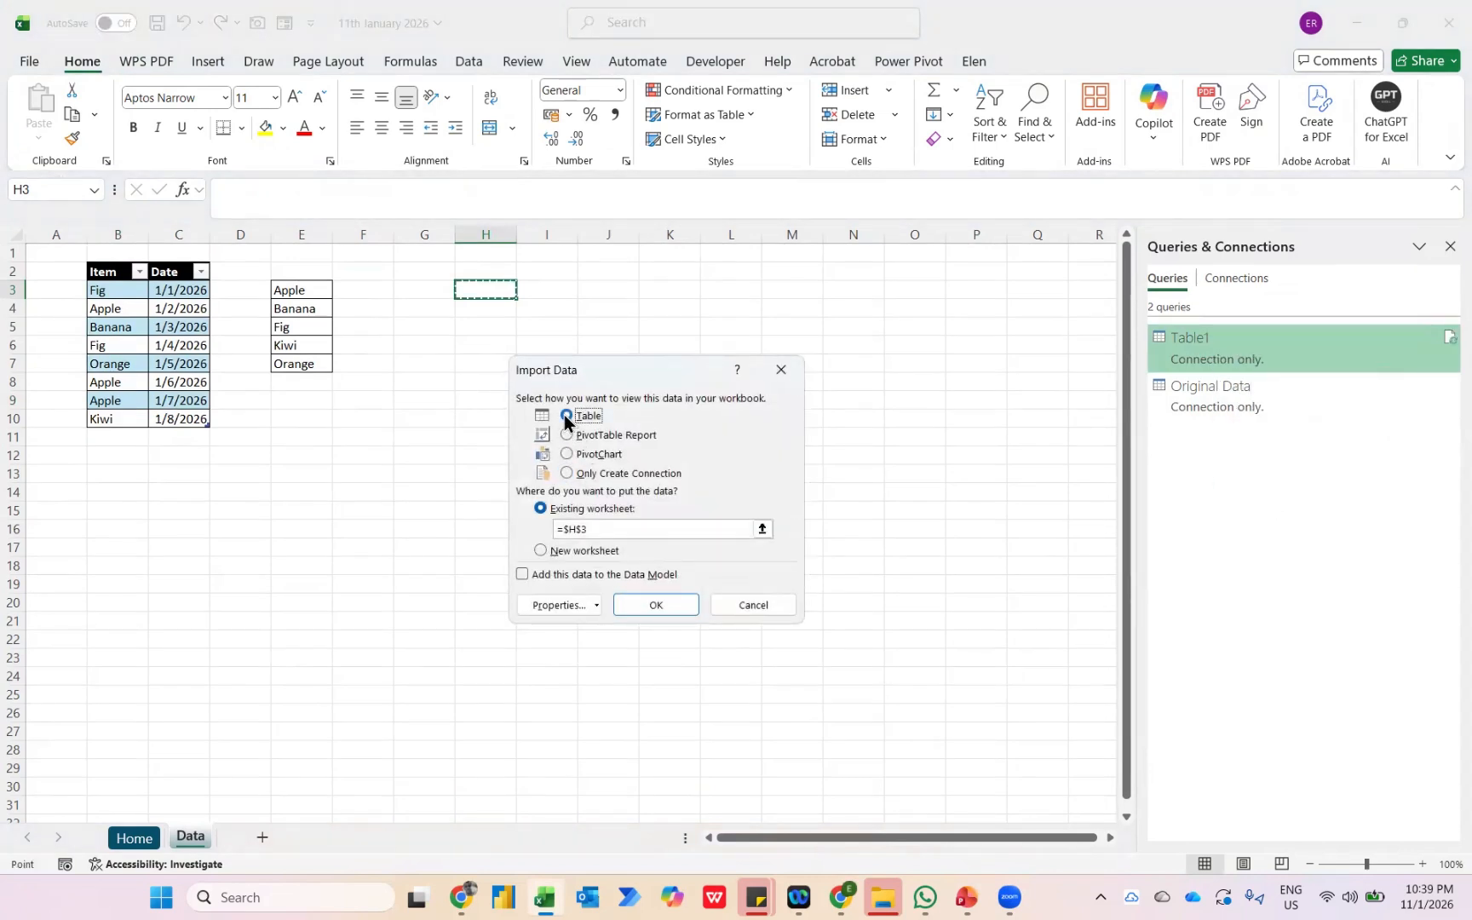
{"action": "left_click", "coordinate": [638, 600]}
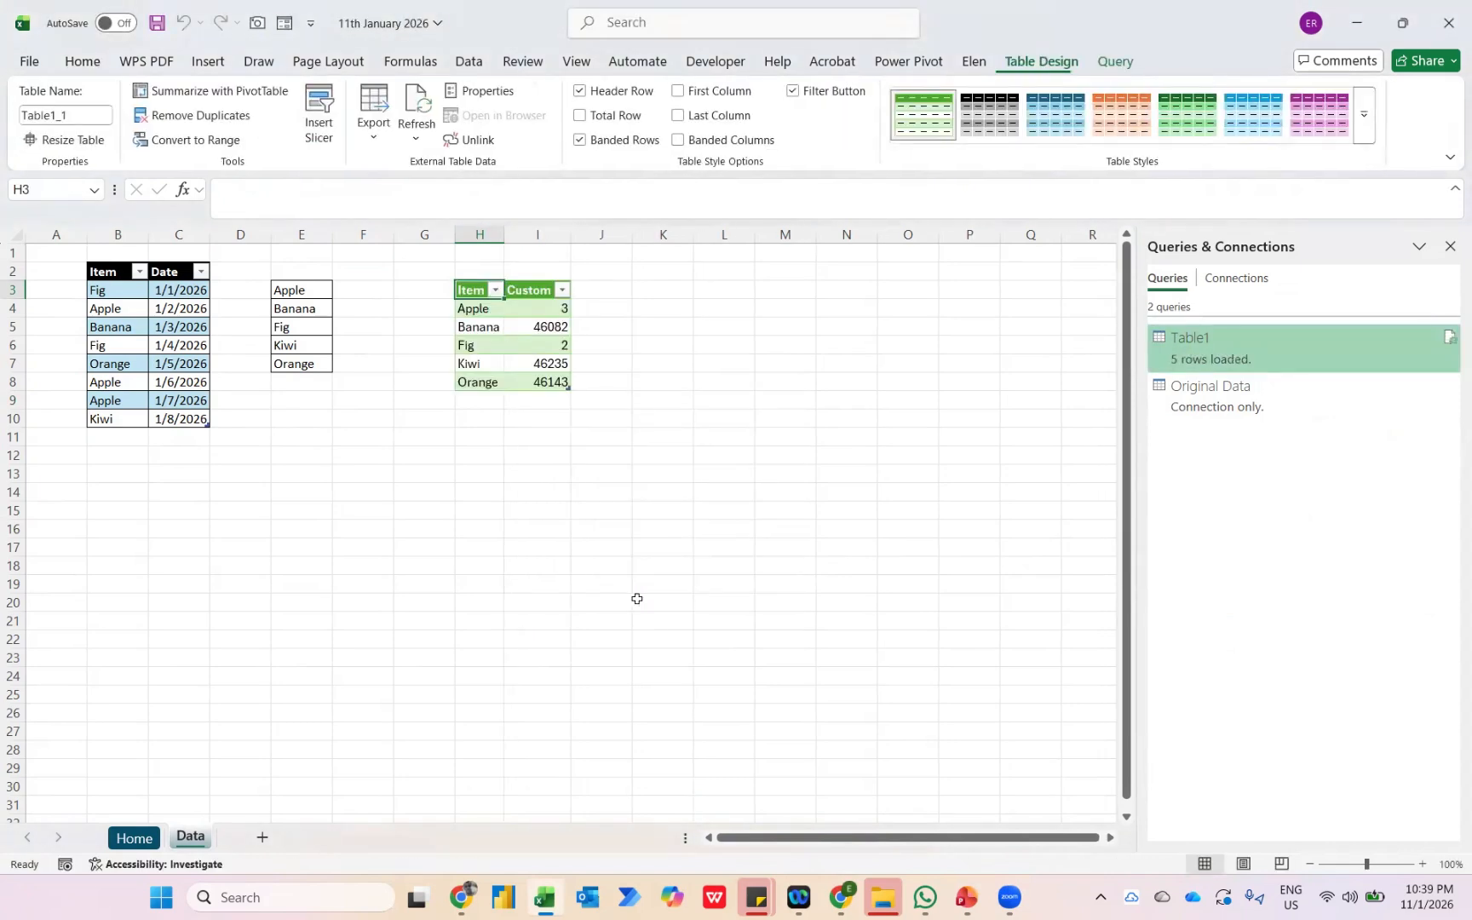
Format the Custom values for Banana, Kiwi and Orange in the loaded table as Short Date.
{"action": "key", "text": "Down"}
{"action": "key", "text": "Down"}
{"action": "key", "text": "Right"}
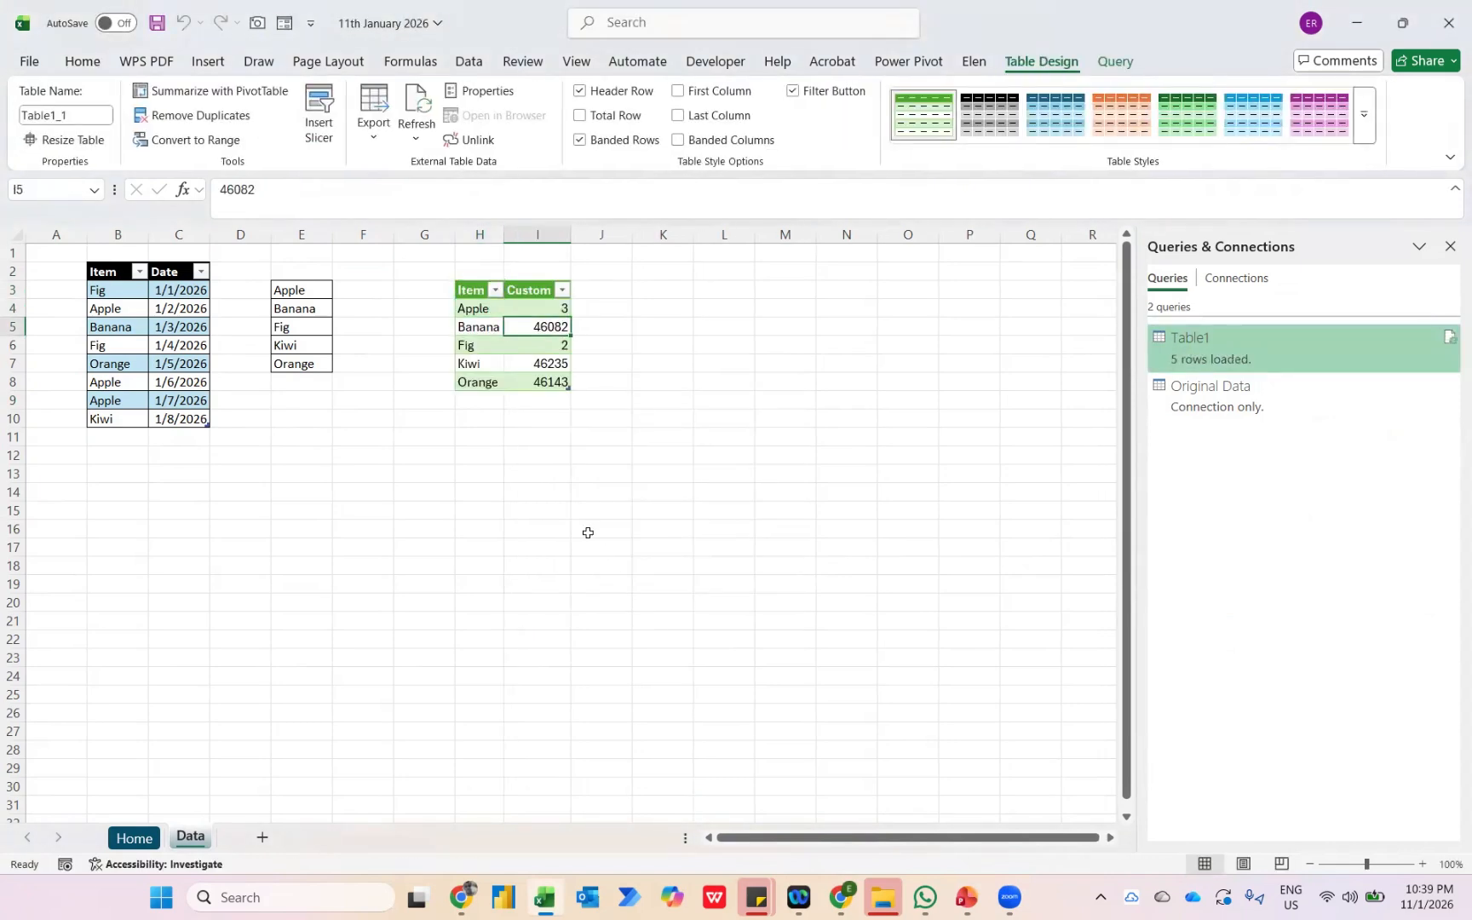
{"action": "left_click_drag", "start_coordinate": [533, 366], "coordinate": [530, 379], "text": "ctrl"}
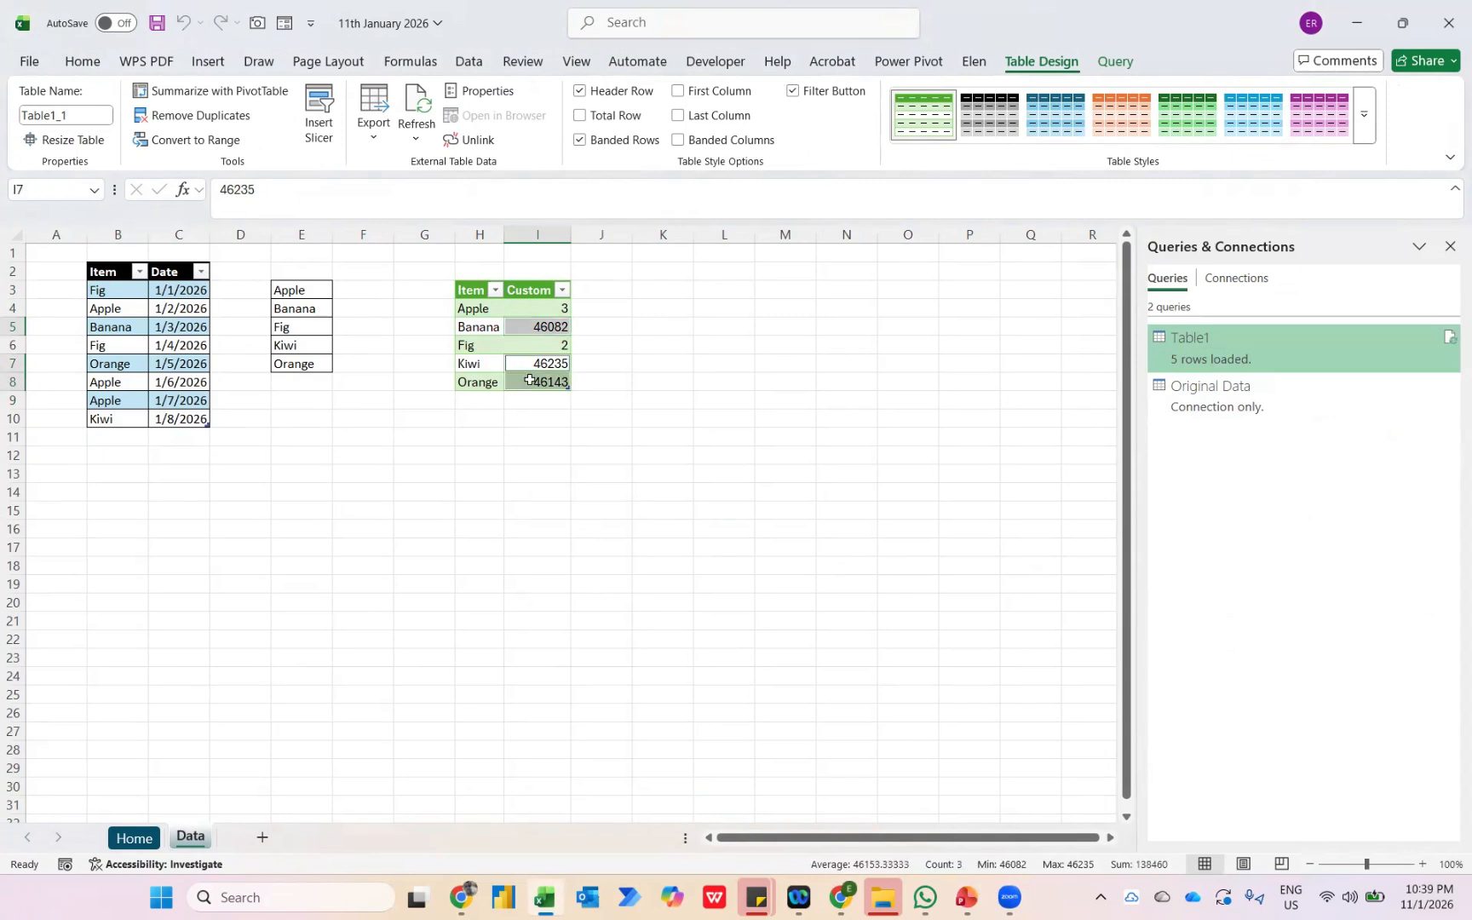
{"action": "left_click", "coordinate": [84, 64]}
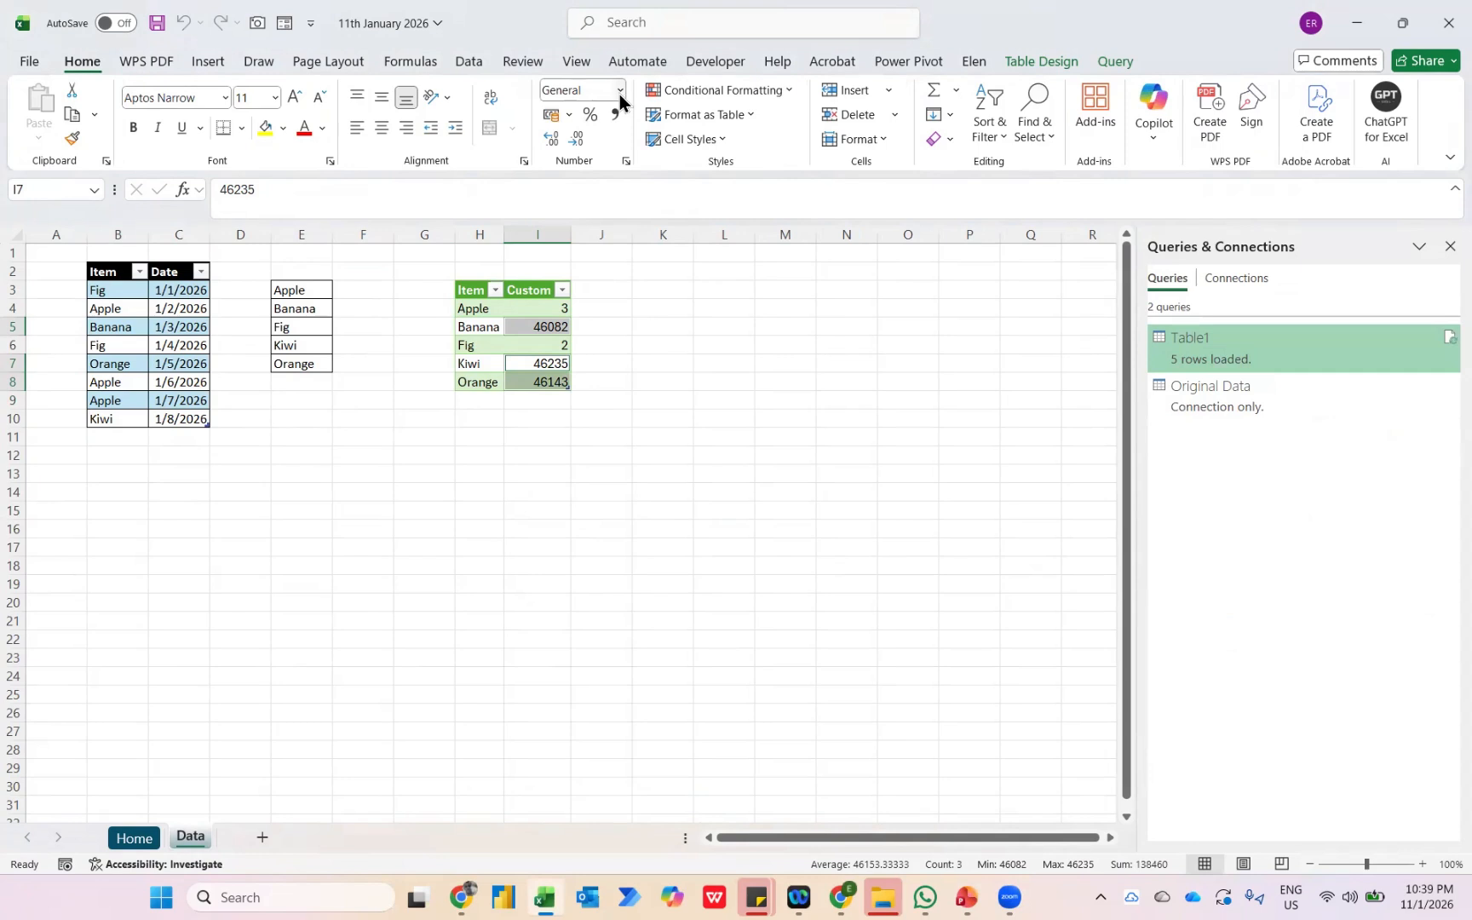
{"action": "left_click", "coordinate": [620, 91]}
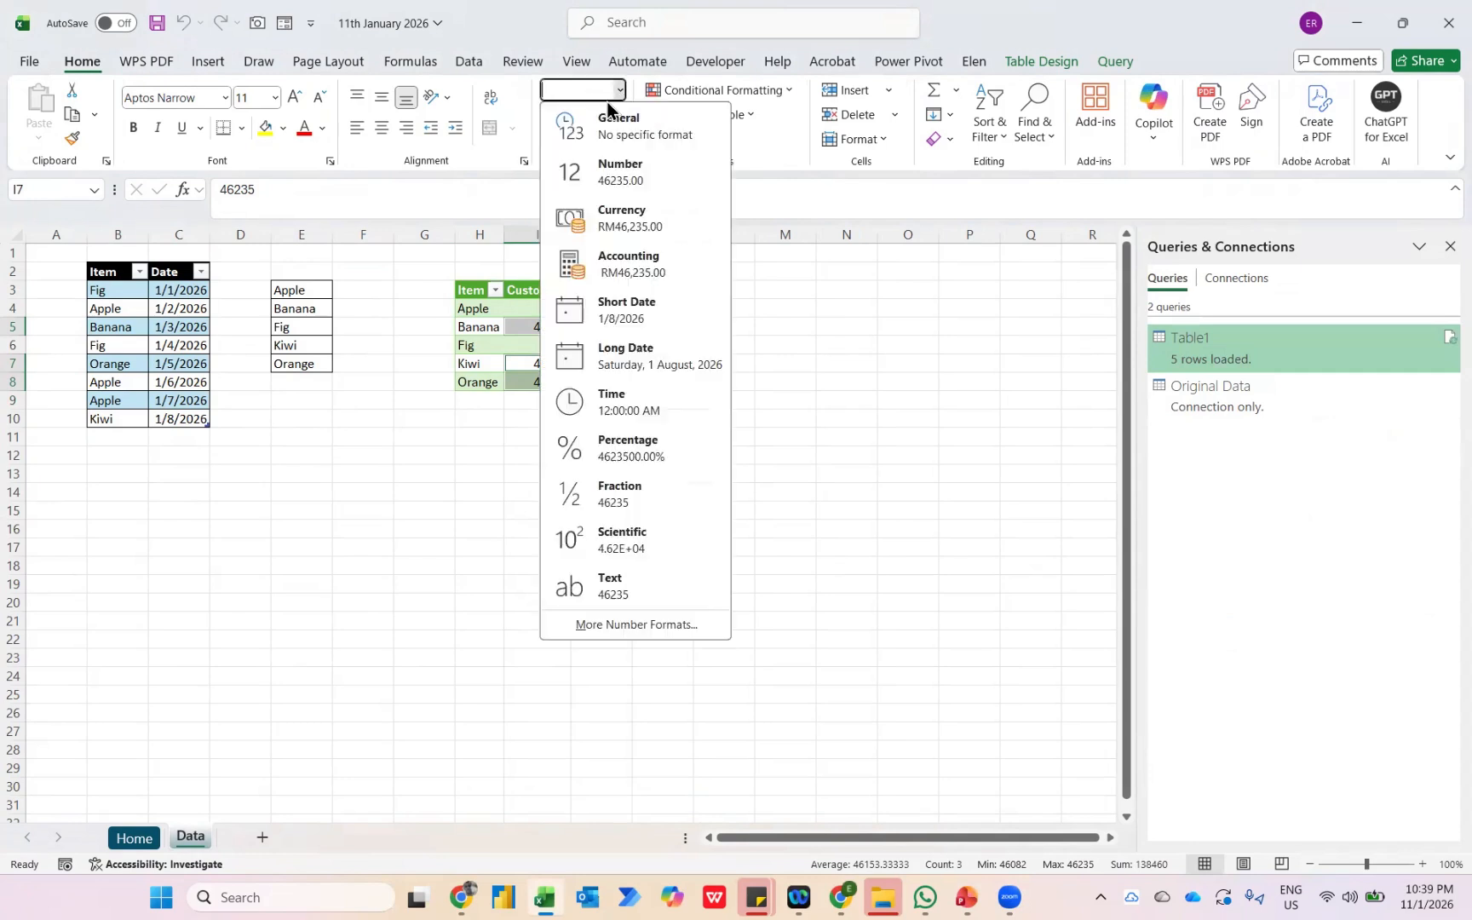
{"action": "left_click", "coordinate": [612, 316]}
Add a new row below Kiwi in the source table with Banana as its item.
{"action": "key", "text": "Left"}
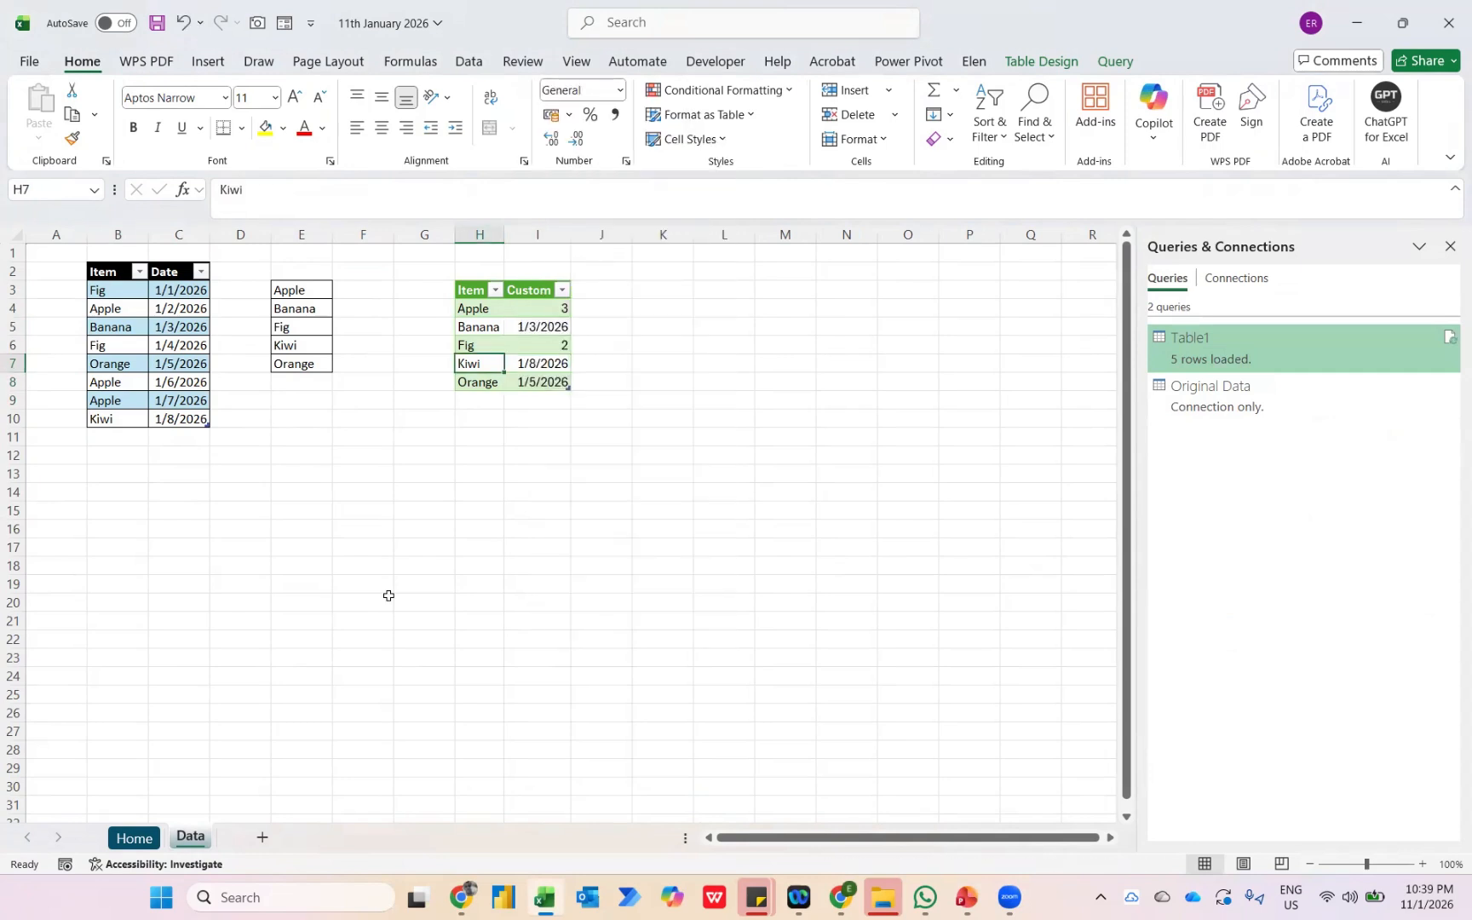
{"action": "key", "text": "Left"}
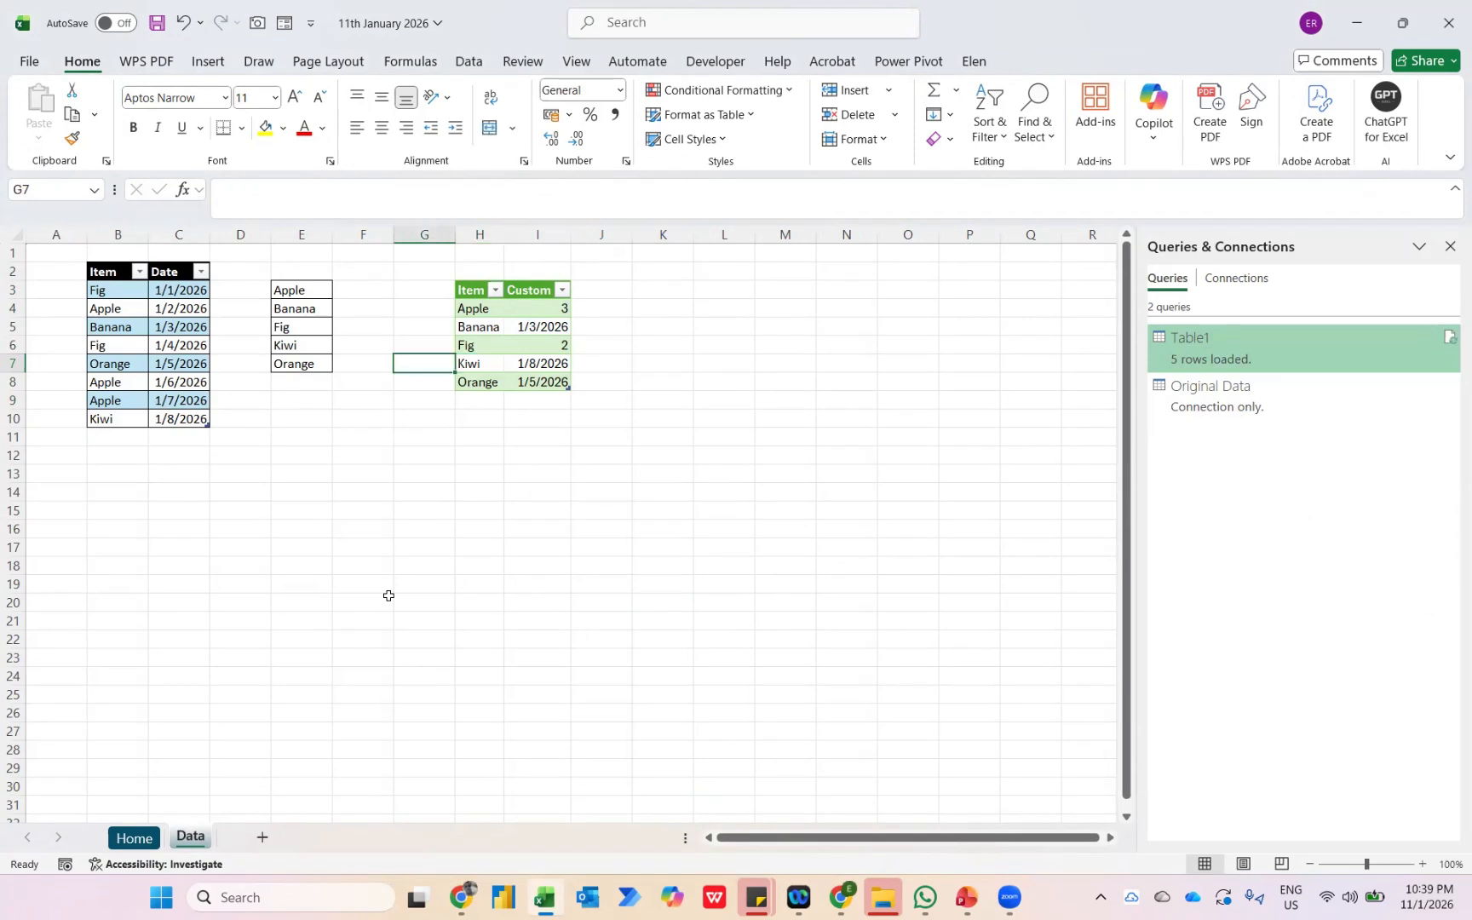
{"action": "key", "text": "Left"}
{"action": "key", "text": "Left"}
{"action": "key", "text": "Left"}
{"action": "key", "text": "Left"}
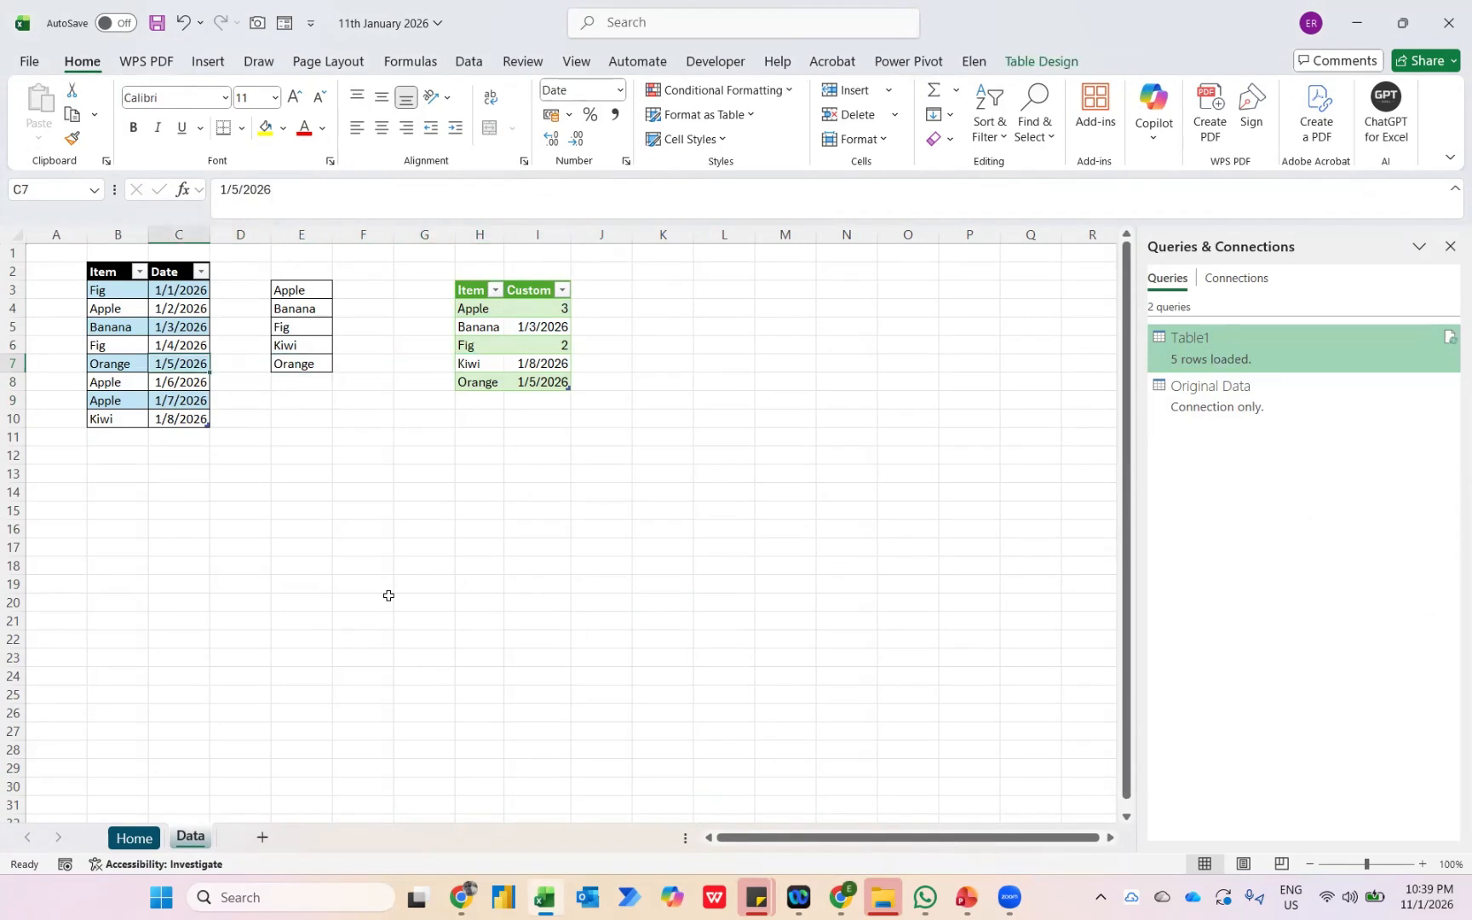
{"action": "key", "text": "Down"}
{"action": "key", "text": "Down"}
{"action": "key", "text": "Down"}
{"action": "key", "text": "Down"}
{"action": "key", "text": "Left"}
{"action": "key", "text": "Caps_Lock"}
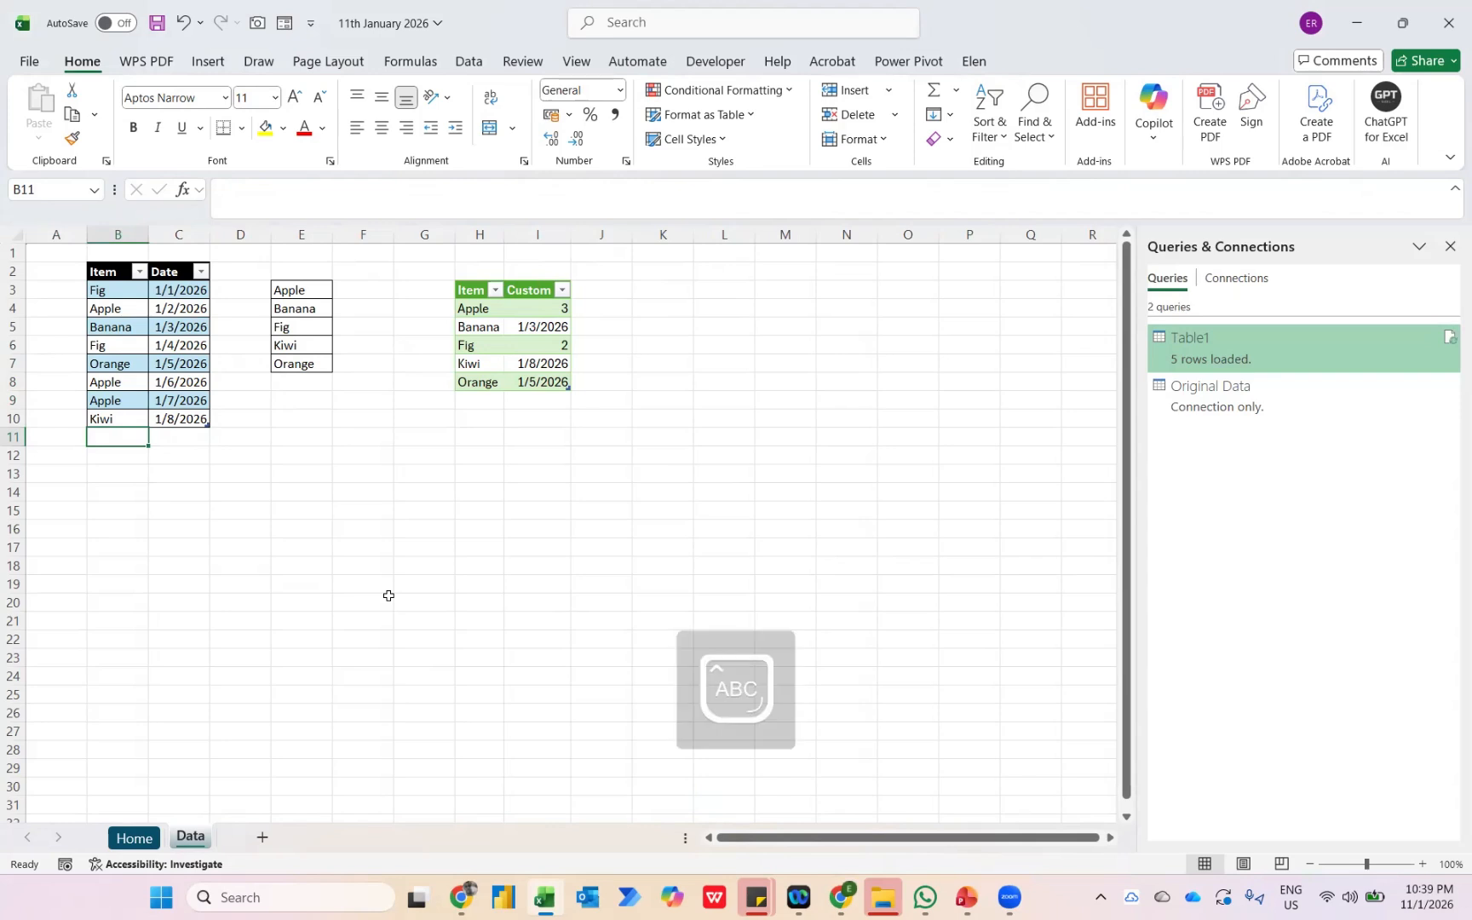
{"action": "key", "text": "Caps_Lock"}
{"action": "type", "text": "Banana"}
{"action": "key", "text": "Return"}
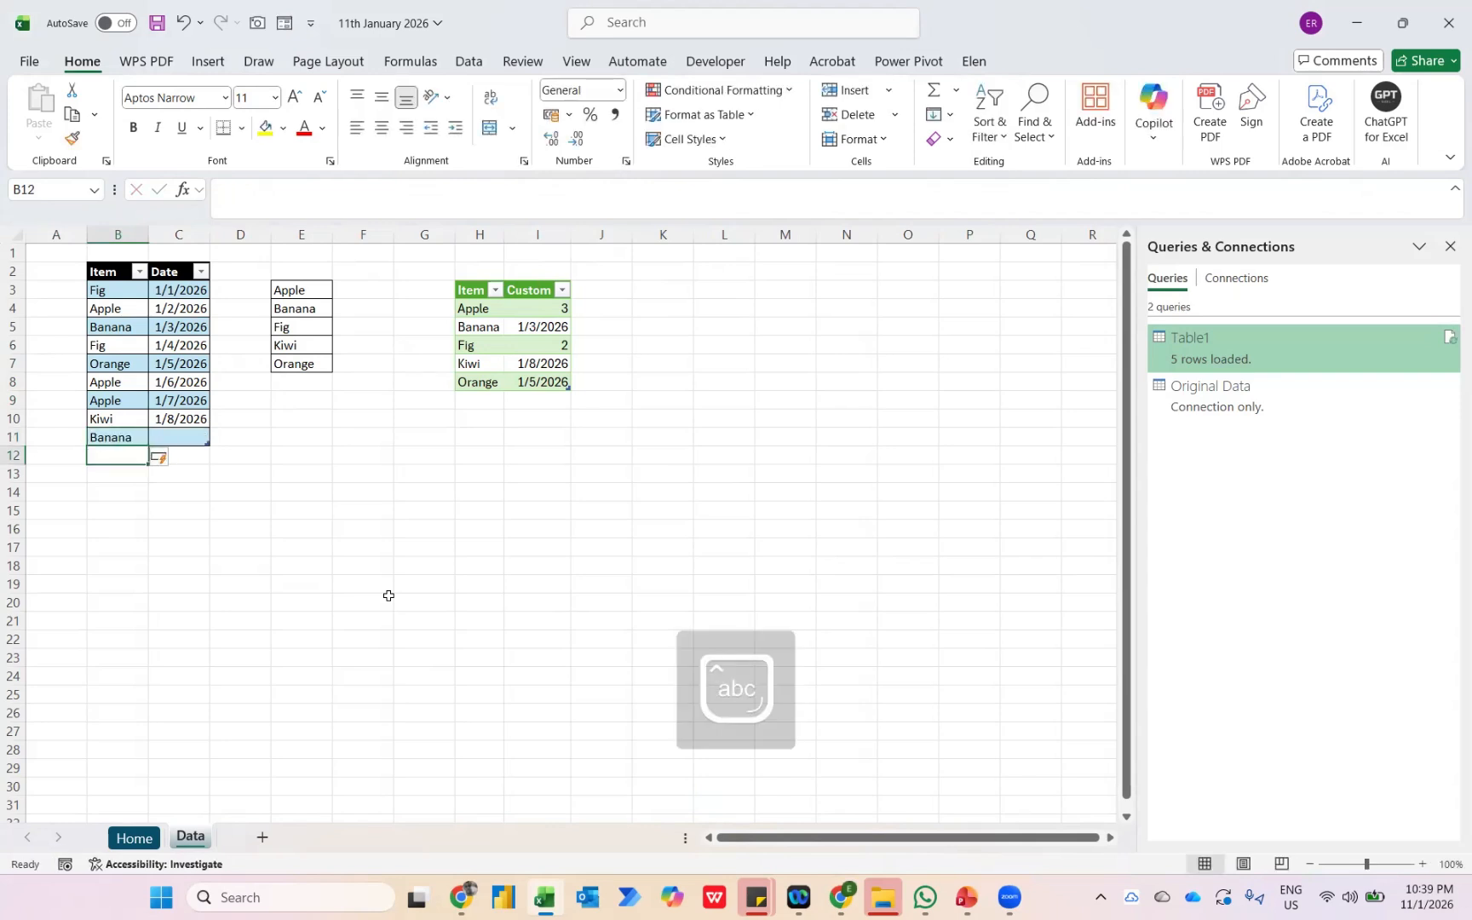
Enter 1/9/2026 as the date of the new Banana row.
{"action": "key", "text": "Up"}
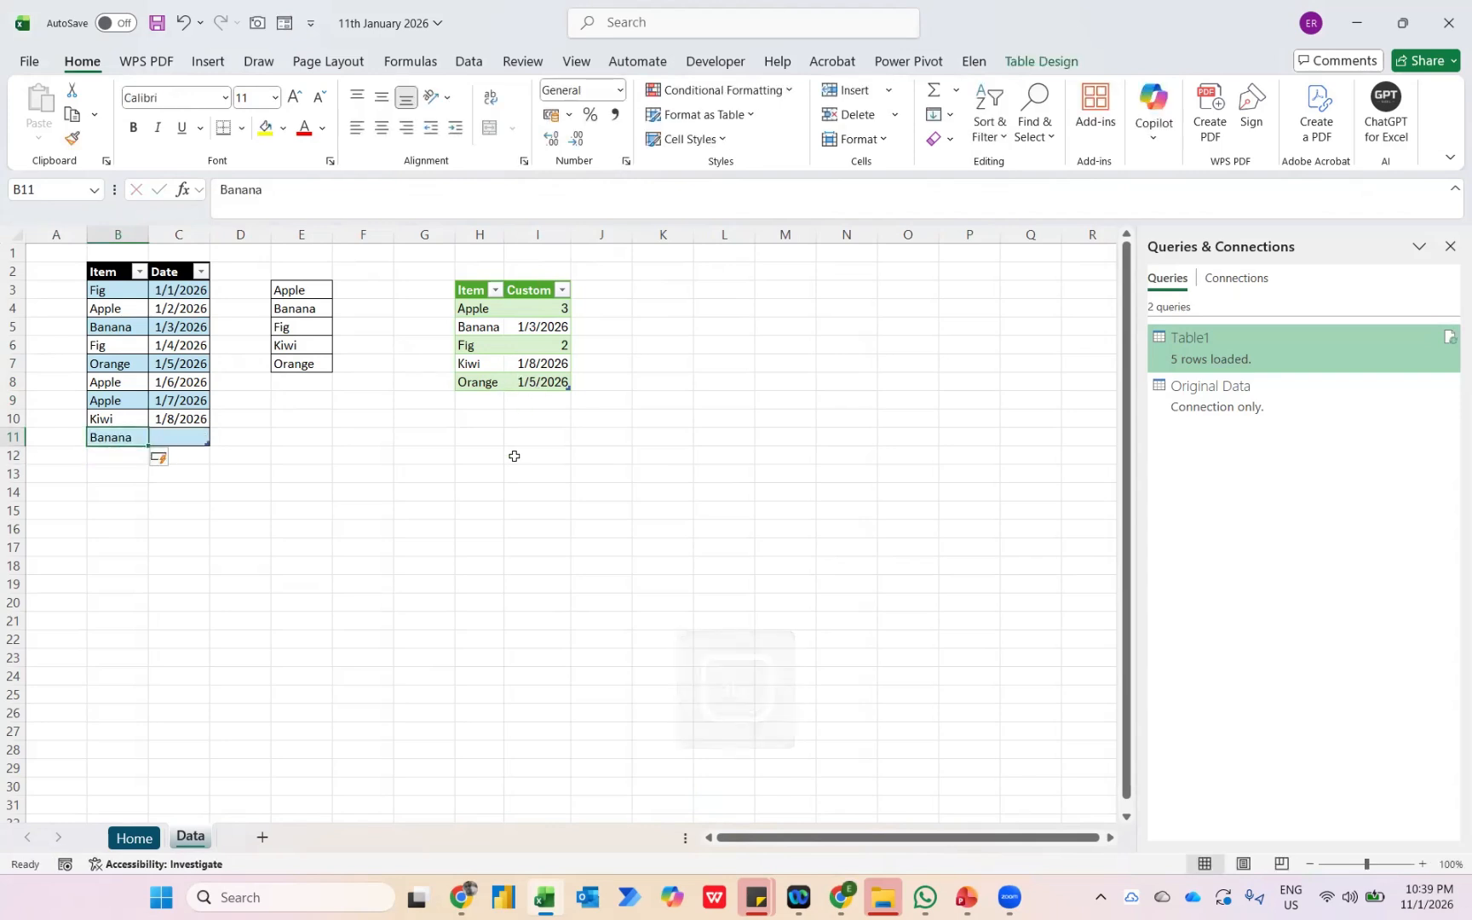
{"action": "key", "text": "Right"}
{"action": "type", "text": "1"}
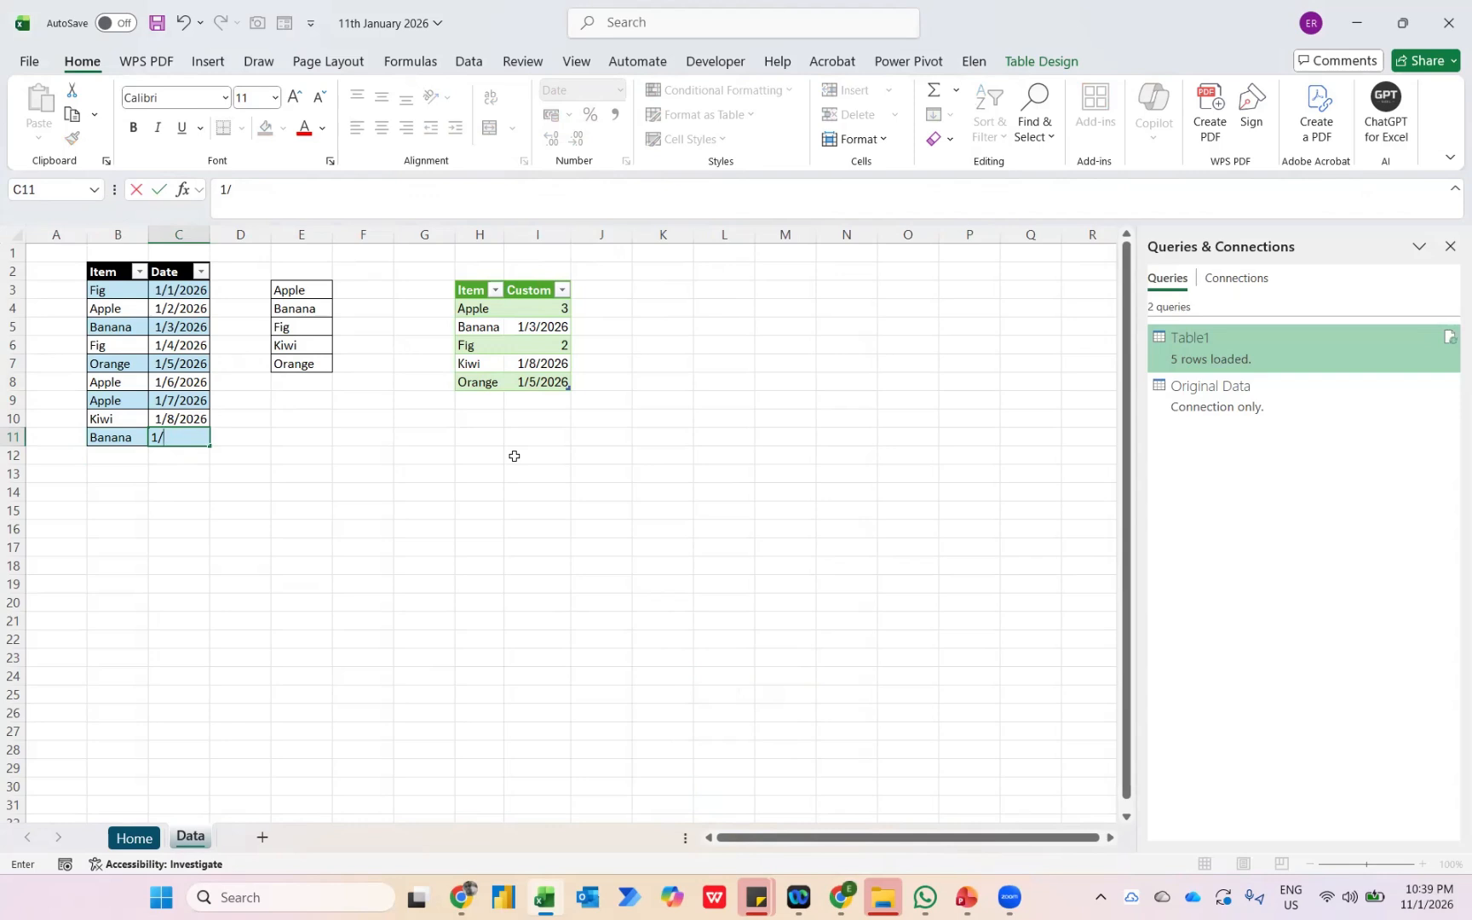
{"action": "type", "text": "/9/2026"}
{"action": "key", "text": "Return"}
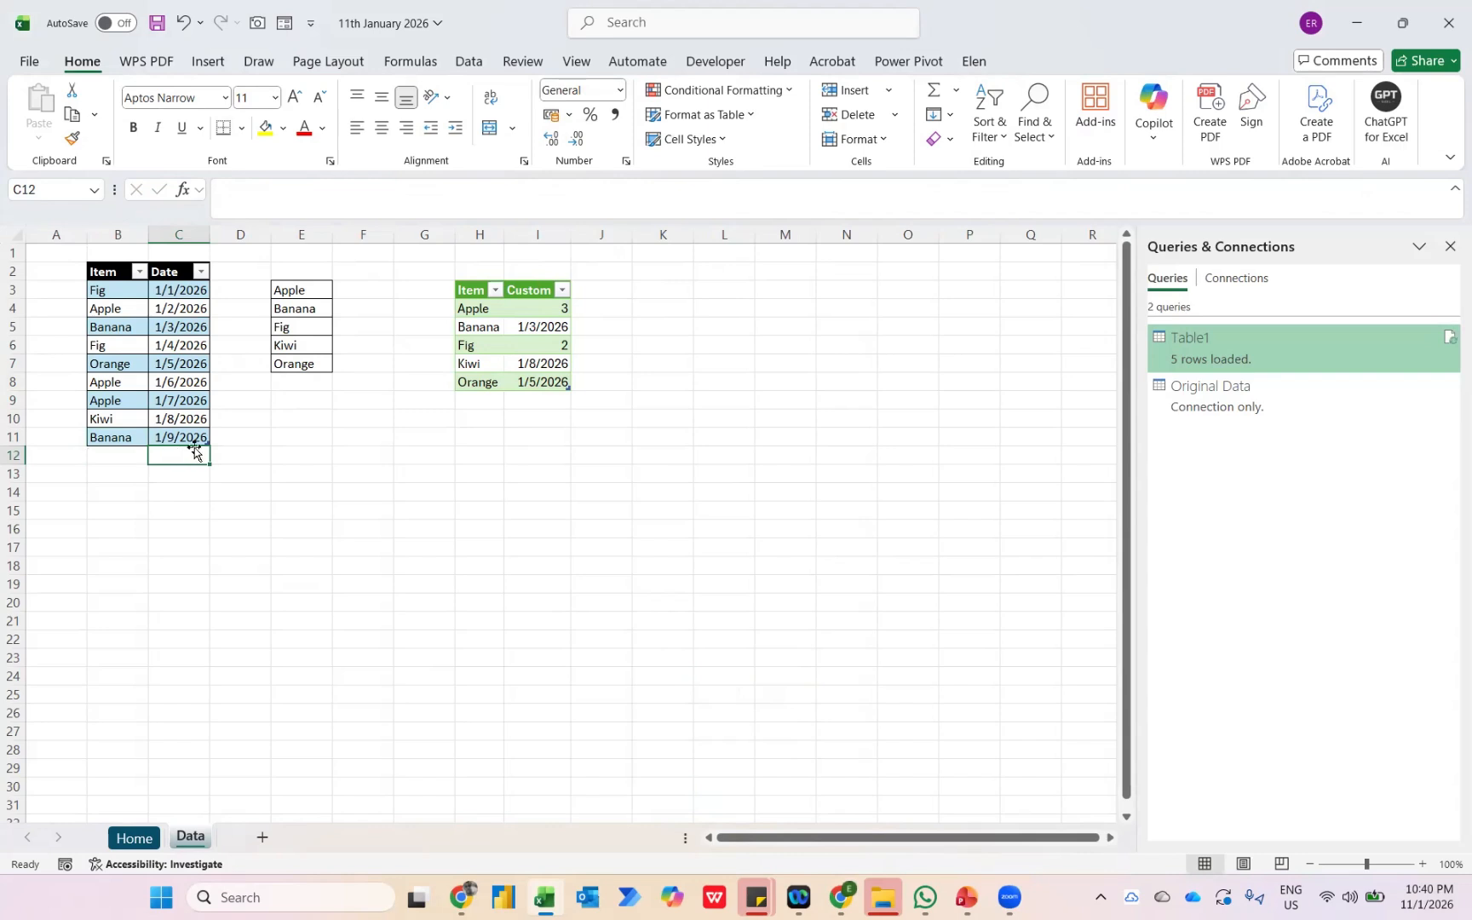
Add another source row in row 12 with a first name as the item and 1/10/2026 as the date.
{"action": "key", "text": "Left"}
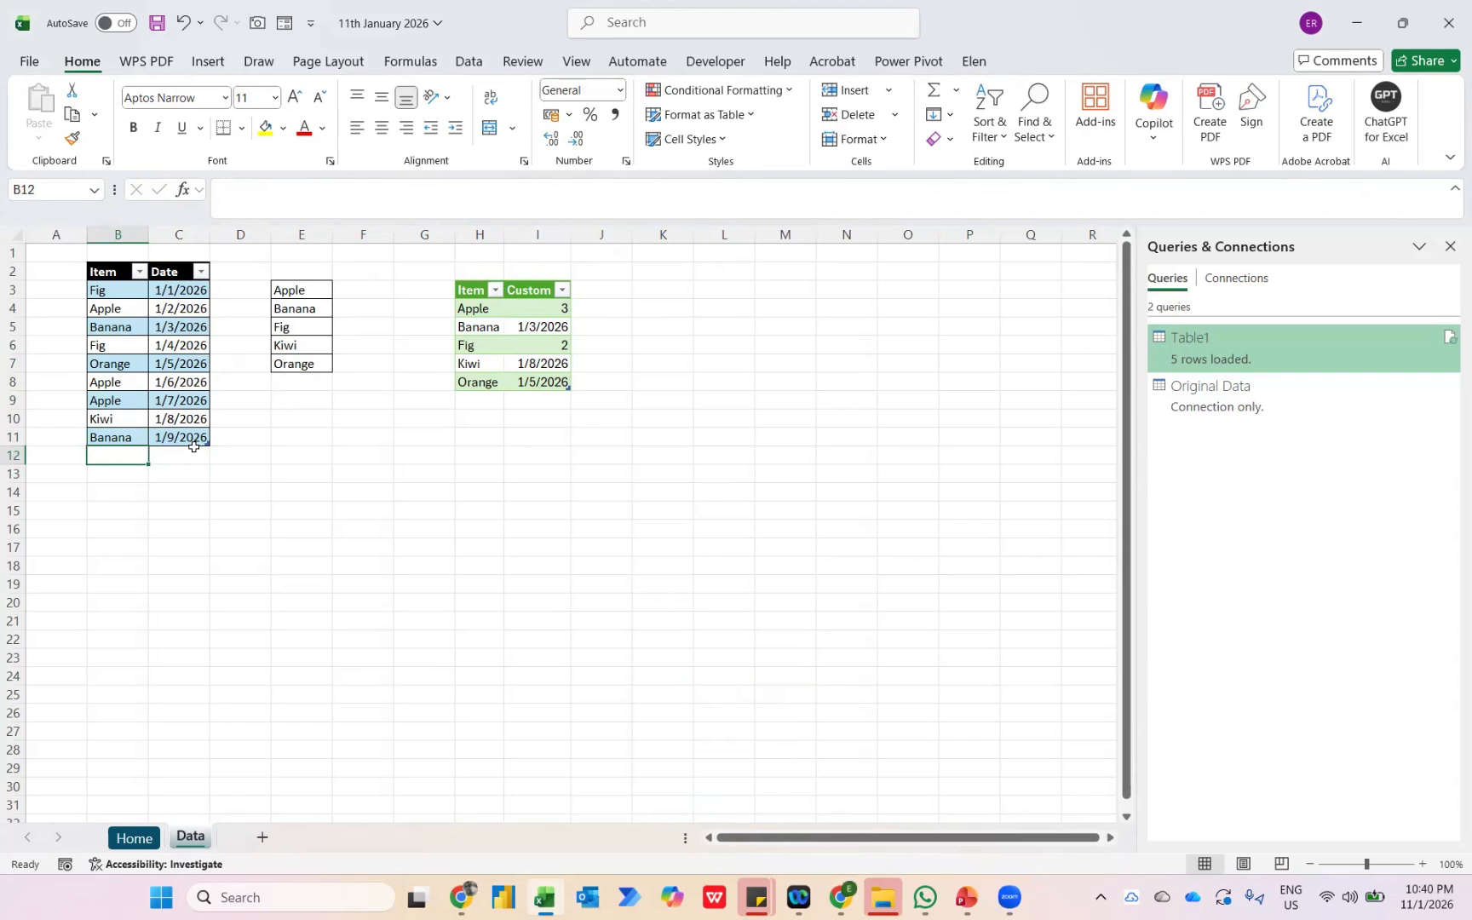
{"action": "type", "text": "Elen"}
{"action": "key", "text": "Tab"}
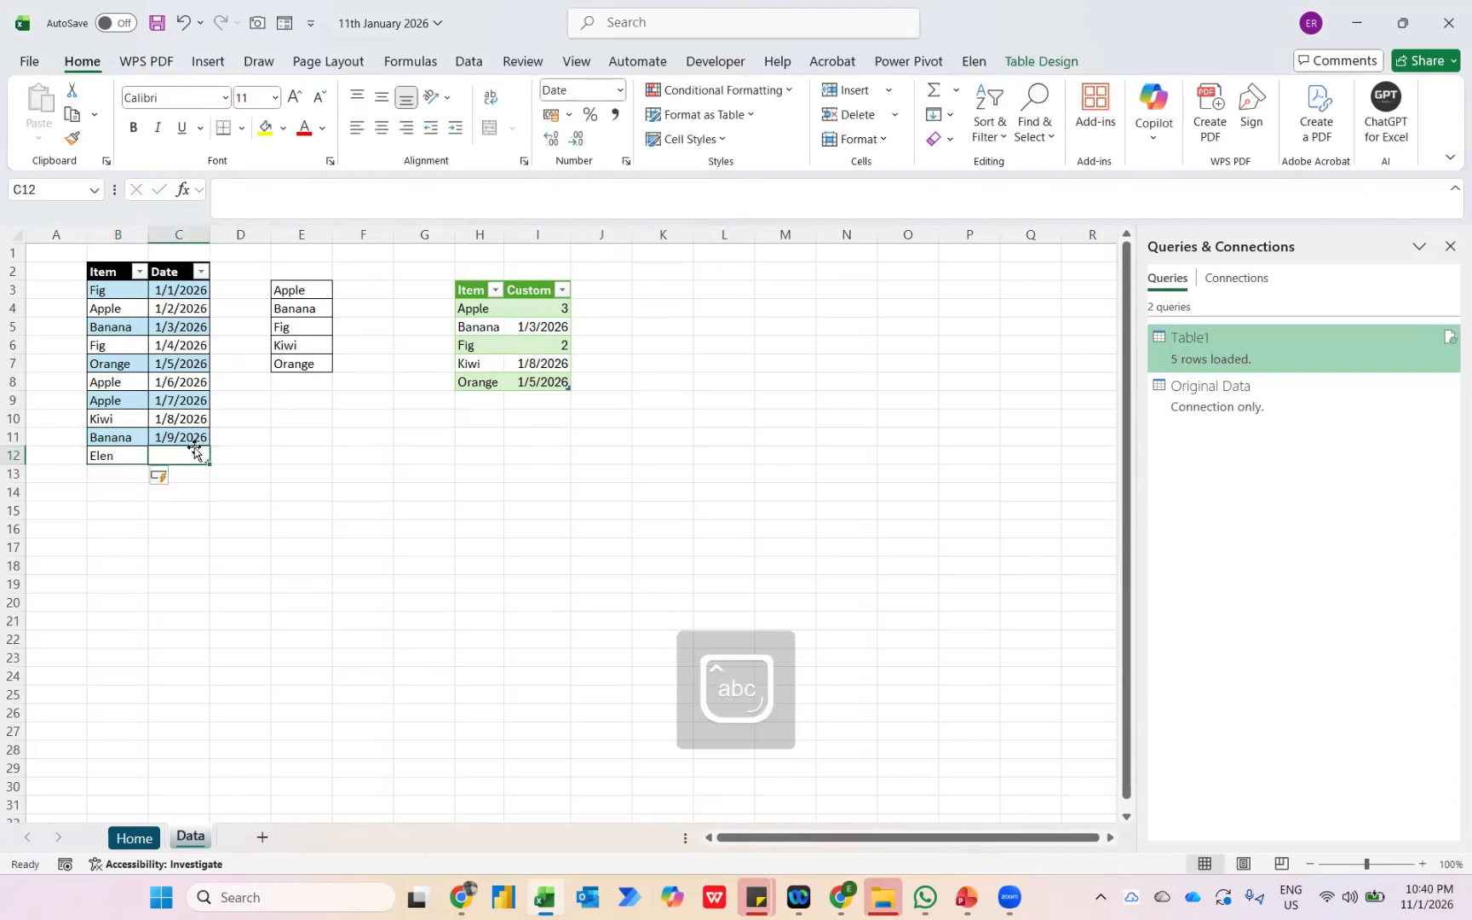
{"action": "type", "text": "1/10/202"}
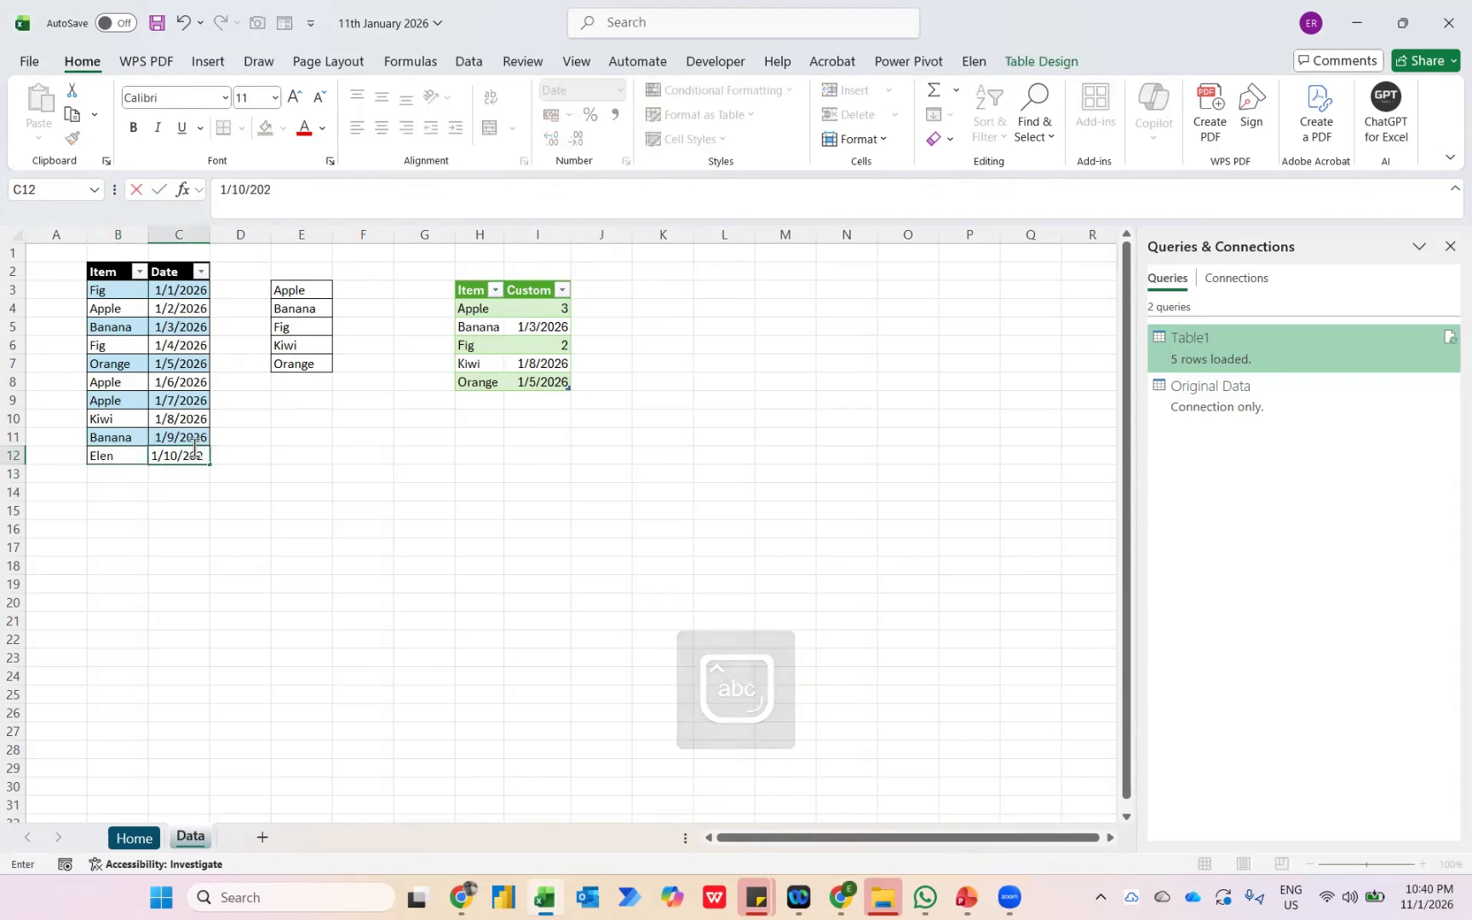
{"action": "type", "text": "6"}
{"action": "key", "text": "Return"}
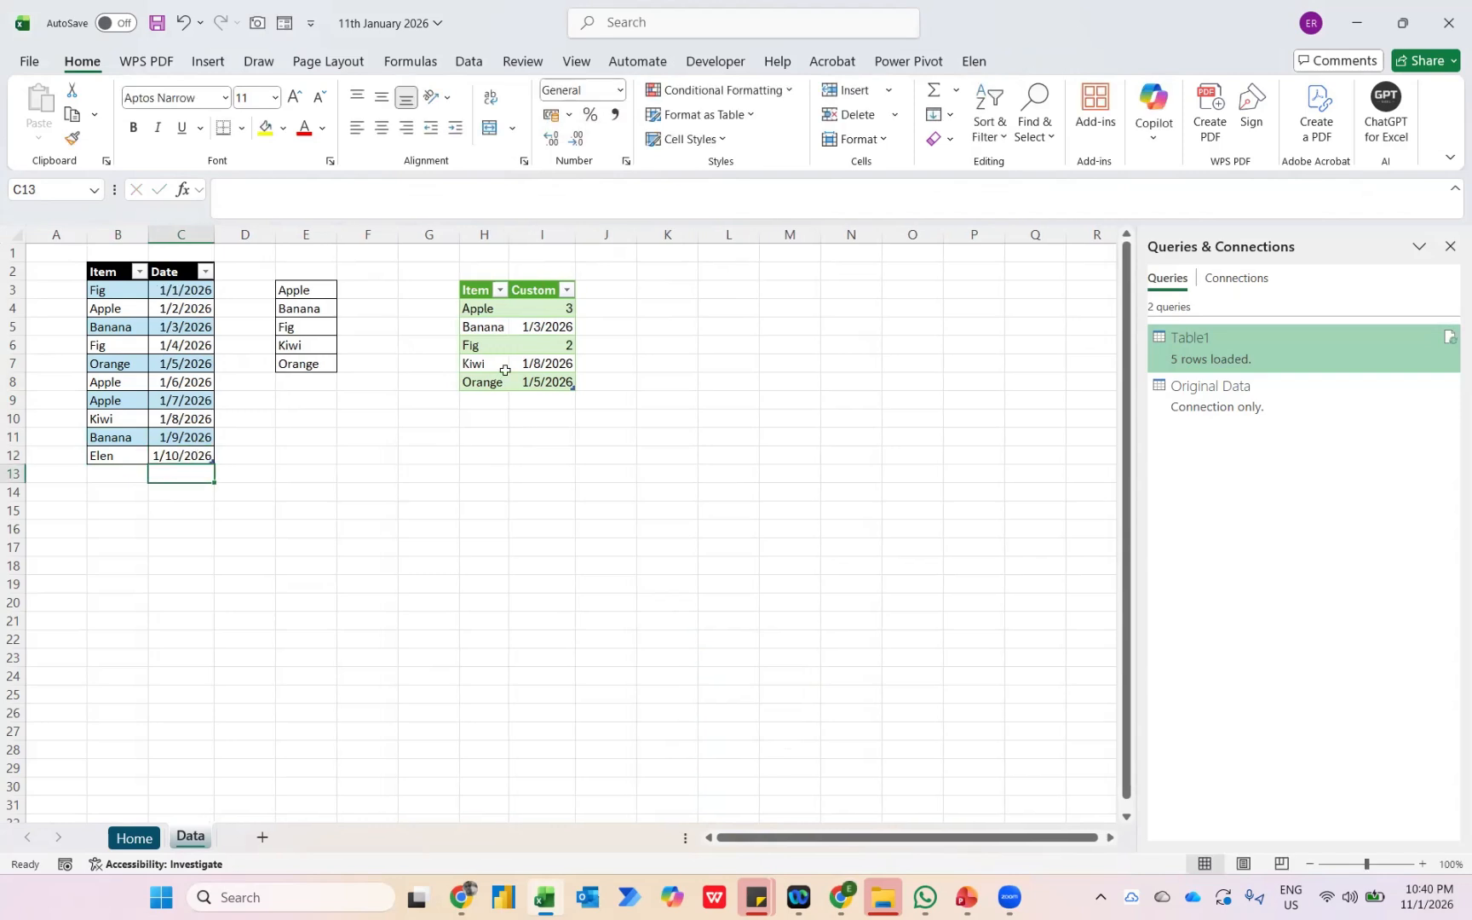
Refresh the loaded query table so it picks up the added source rows.
{"action": "left_click", "coordinate": [537, 367]}
{"action": "right_click", "coordinate": [539, 368]}
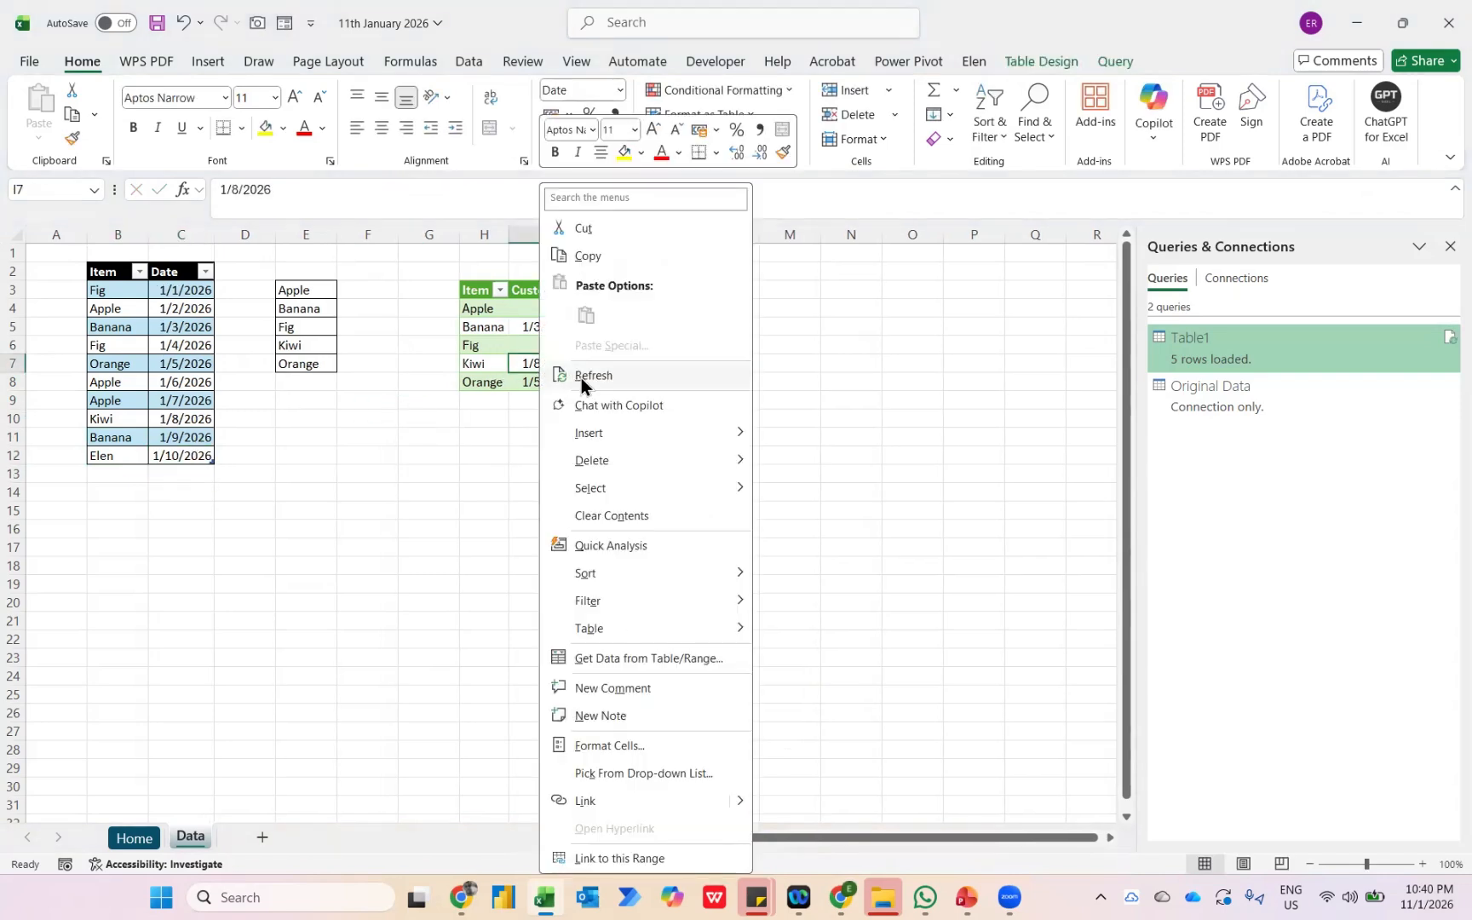
{"action": "left_click", "coordinate": [581, 375]}
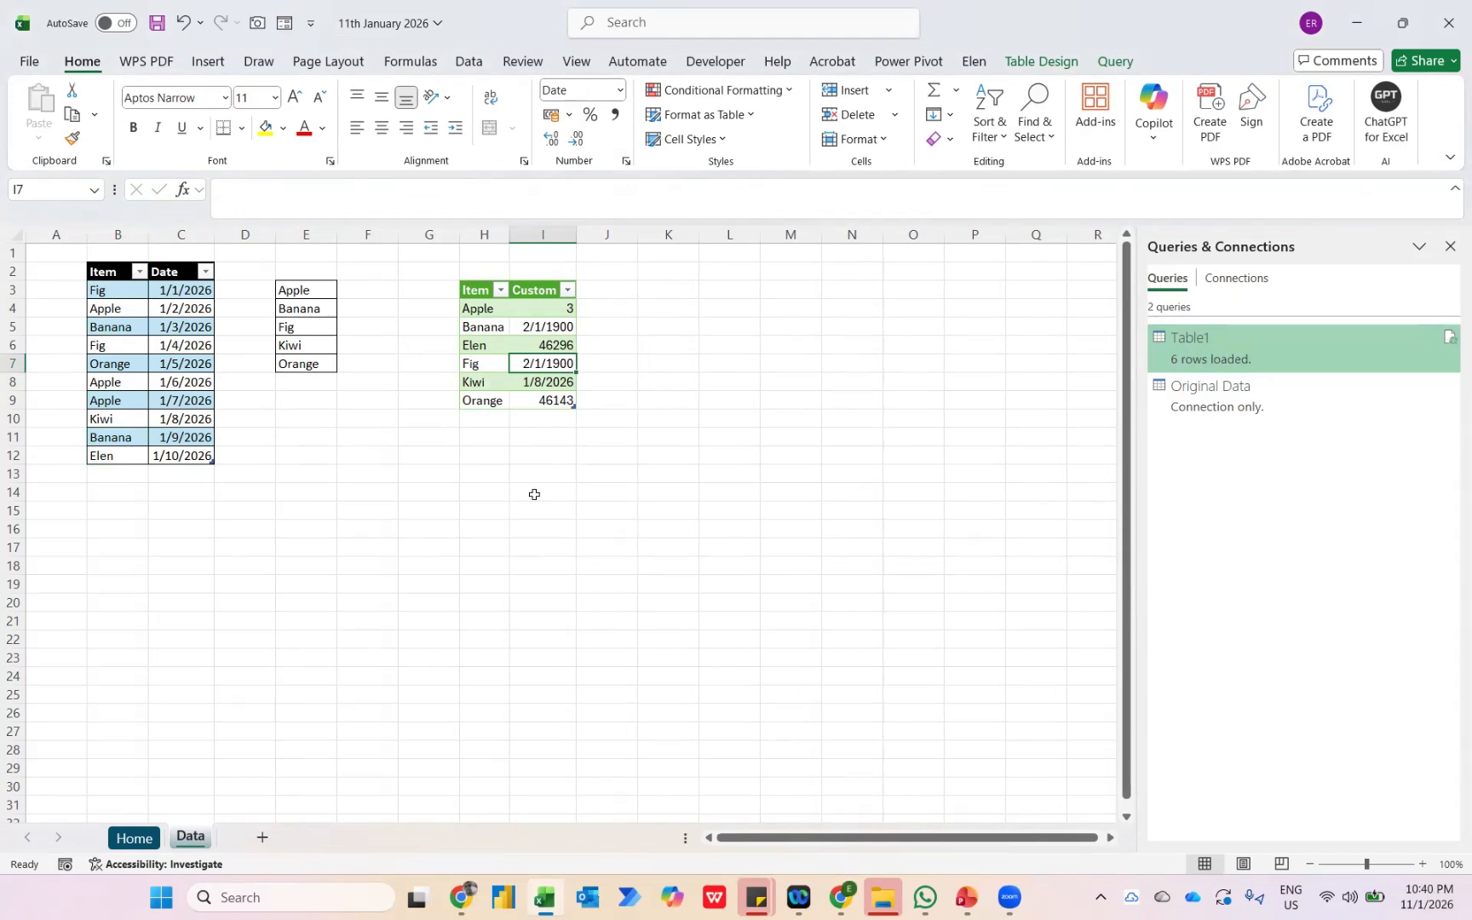
Set the number format of Banana's Custom value in the query table to General.
{"action": "key", "text": "Up"}
{"action": "key", "text": "Up"}
{"action": "key", "text": "Left"}
{"action": "key", "text": "Right"}
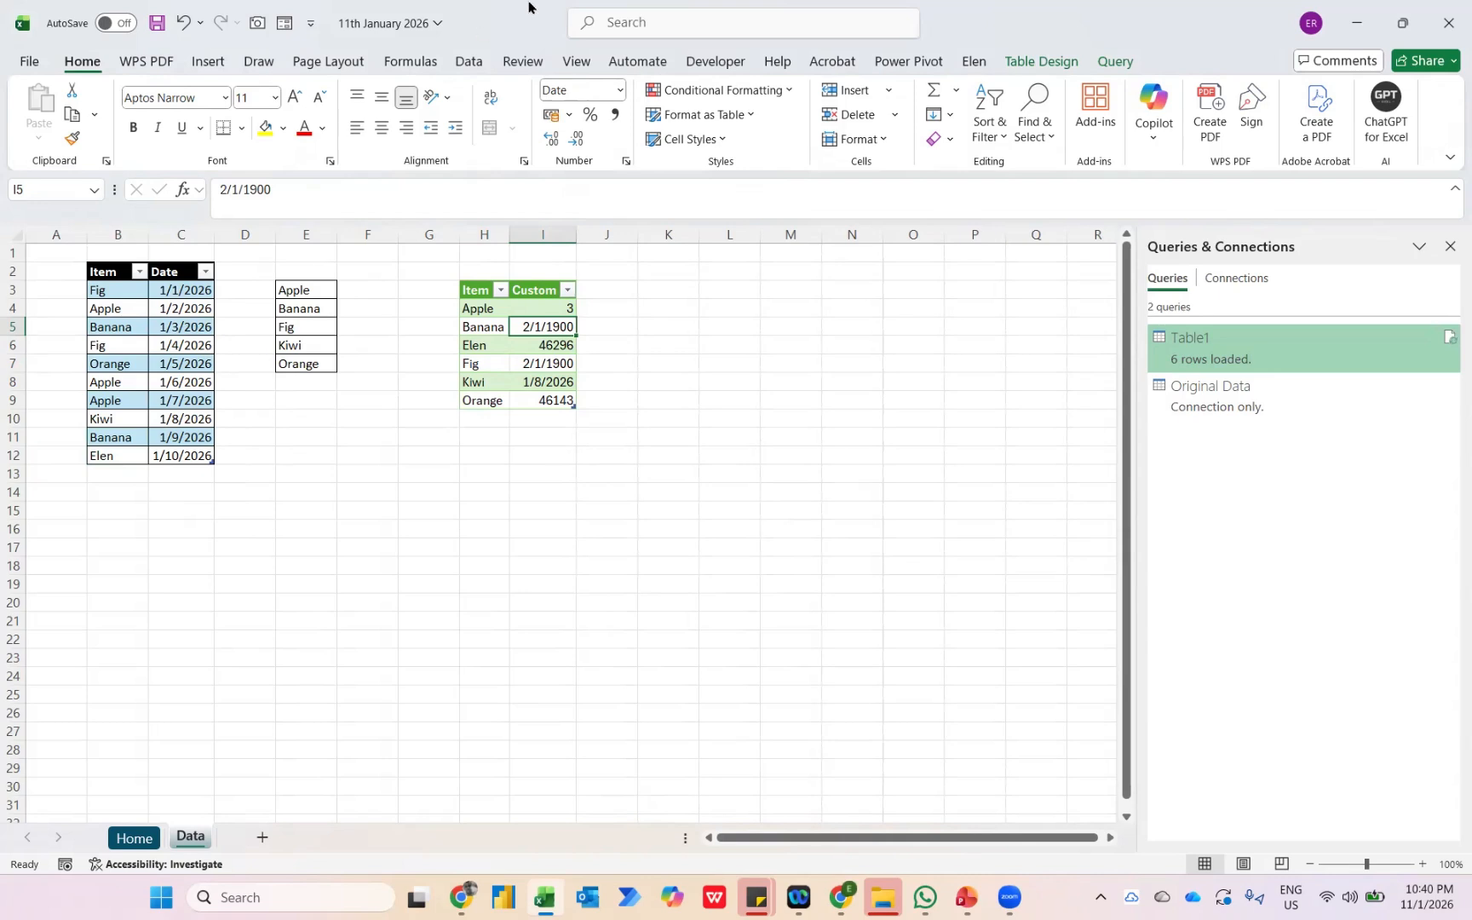
{"action": "left_click", "coordinate": [618, 90]}
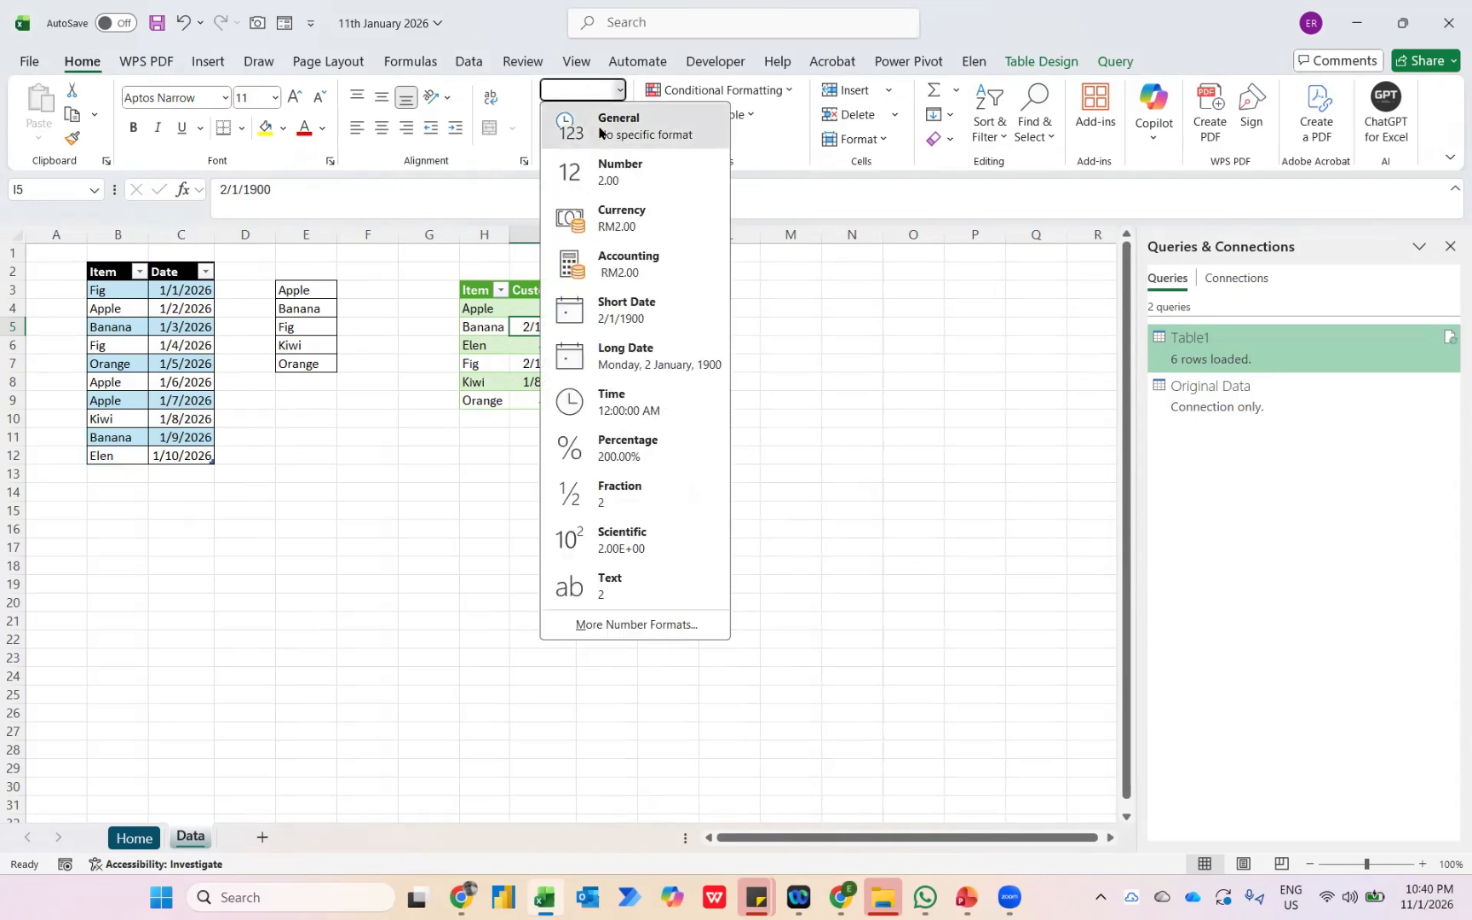
{"action": "left_click", "coordinate": [601, 125]}
Format the Custom values in I6 and for Orange in the query table as Short Date.
{"action": "left_click", "coordinate": [551, 342]}
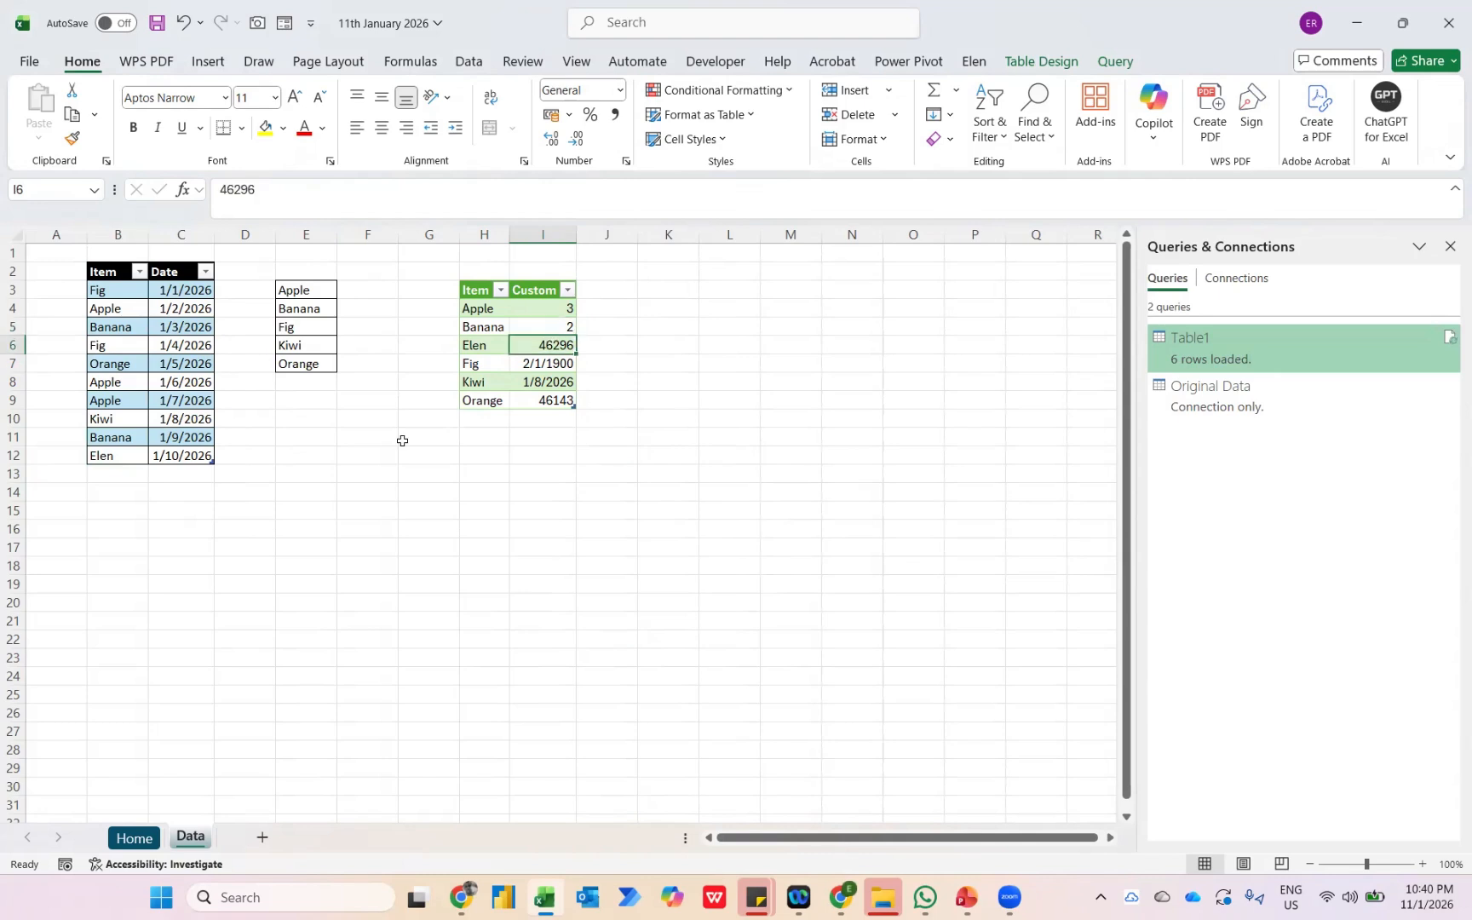
{"action": "left_click", "coordinate": [618, 90]}
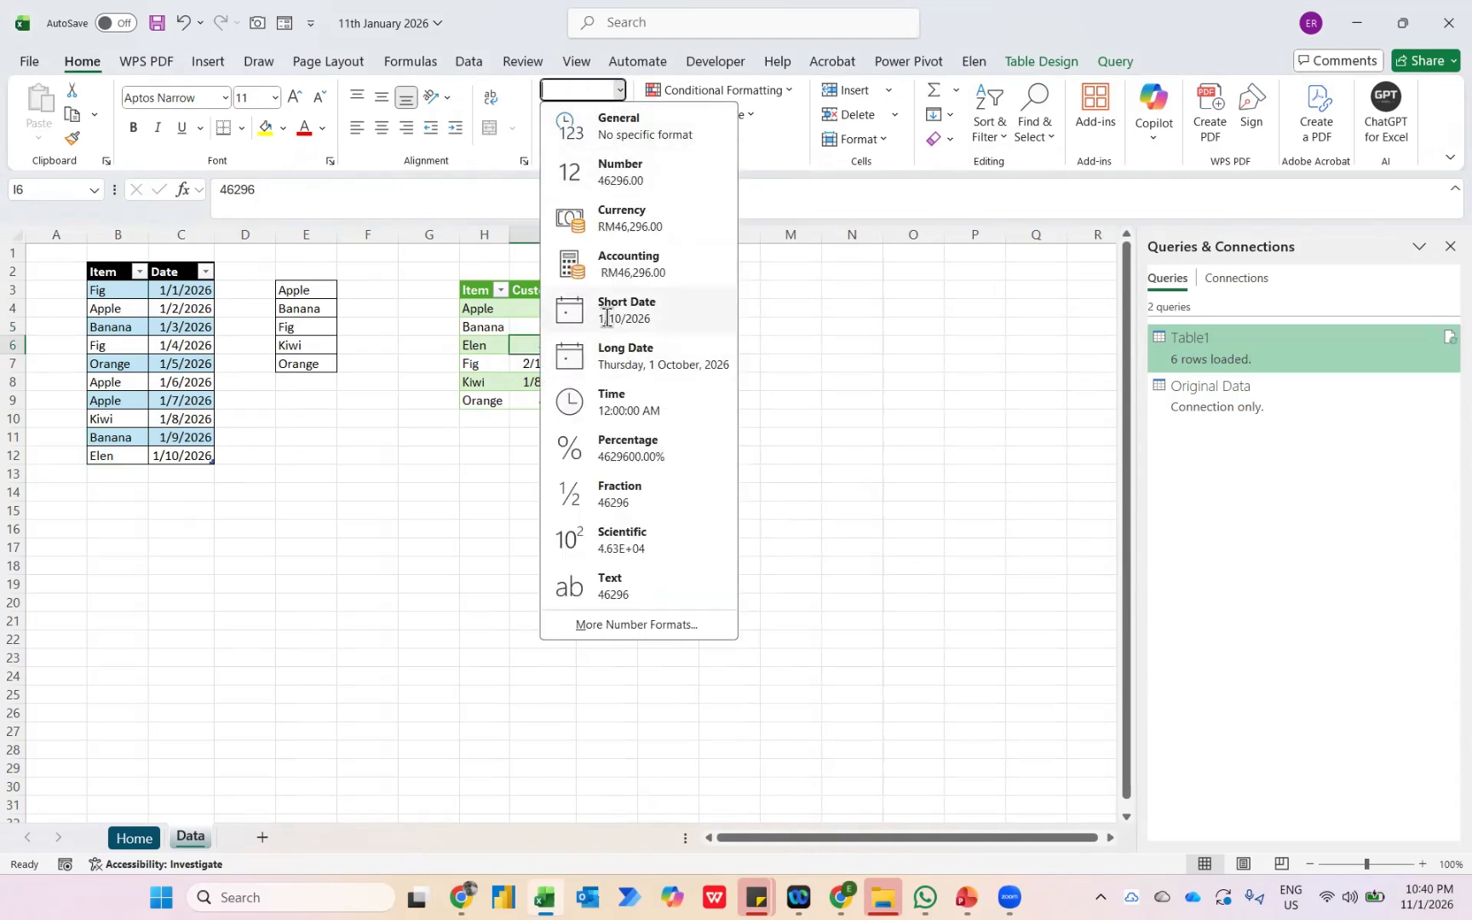
{"action": "left_click", "coordinate": [607, 317]}
{"action": "key", "text": "Down"}
{"action": "key", "text": "Down"}
{"action": "key", "text": "Down"}
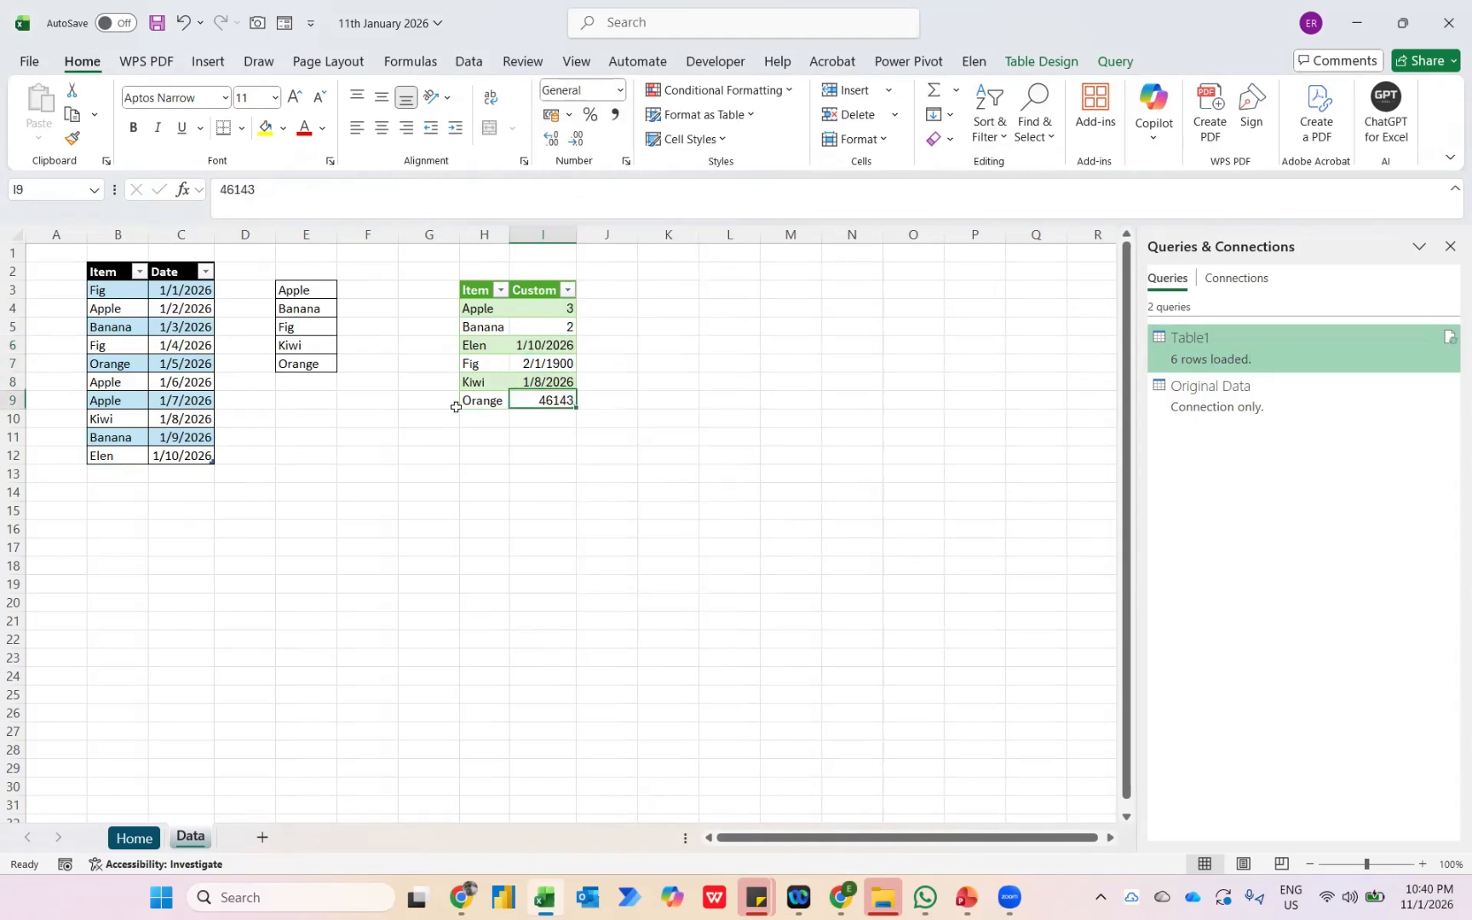
{"action": "left_click", "coordinate": [618, 90]}
{"action": "left_click", "coordinate": [601, 315]}
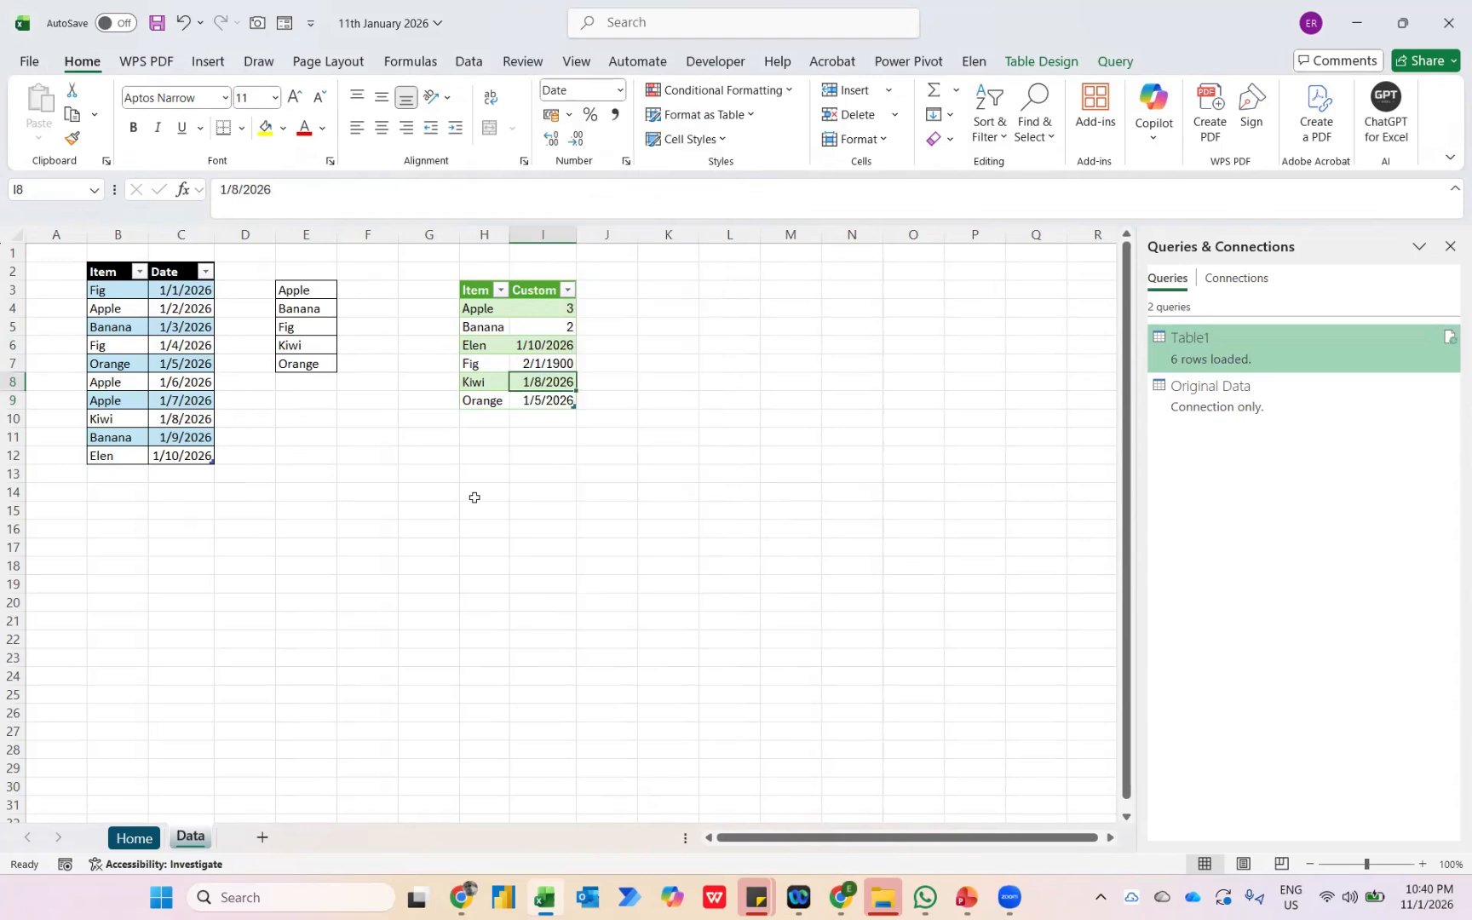
Set the number format of Fig's Custom value in the query table to General.
{"action": "key", "text": "Up"}
{"action": "key", "text": "Up"}
{"action": "key", "text": "ctrl+shift+grave"}
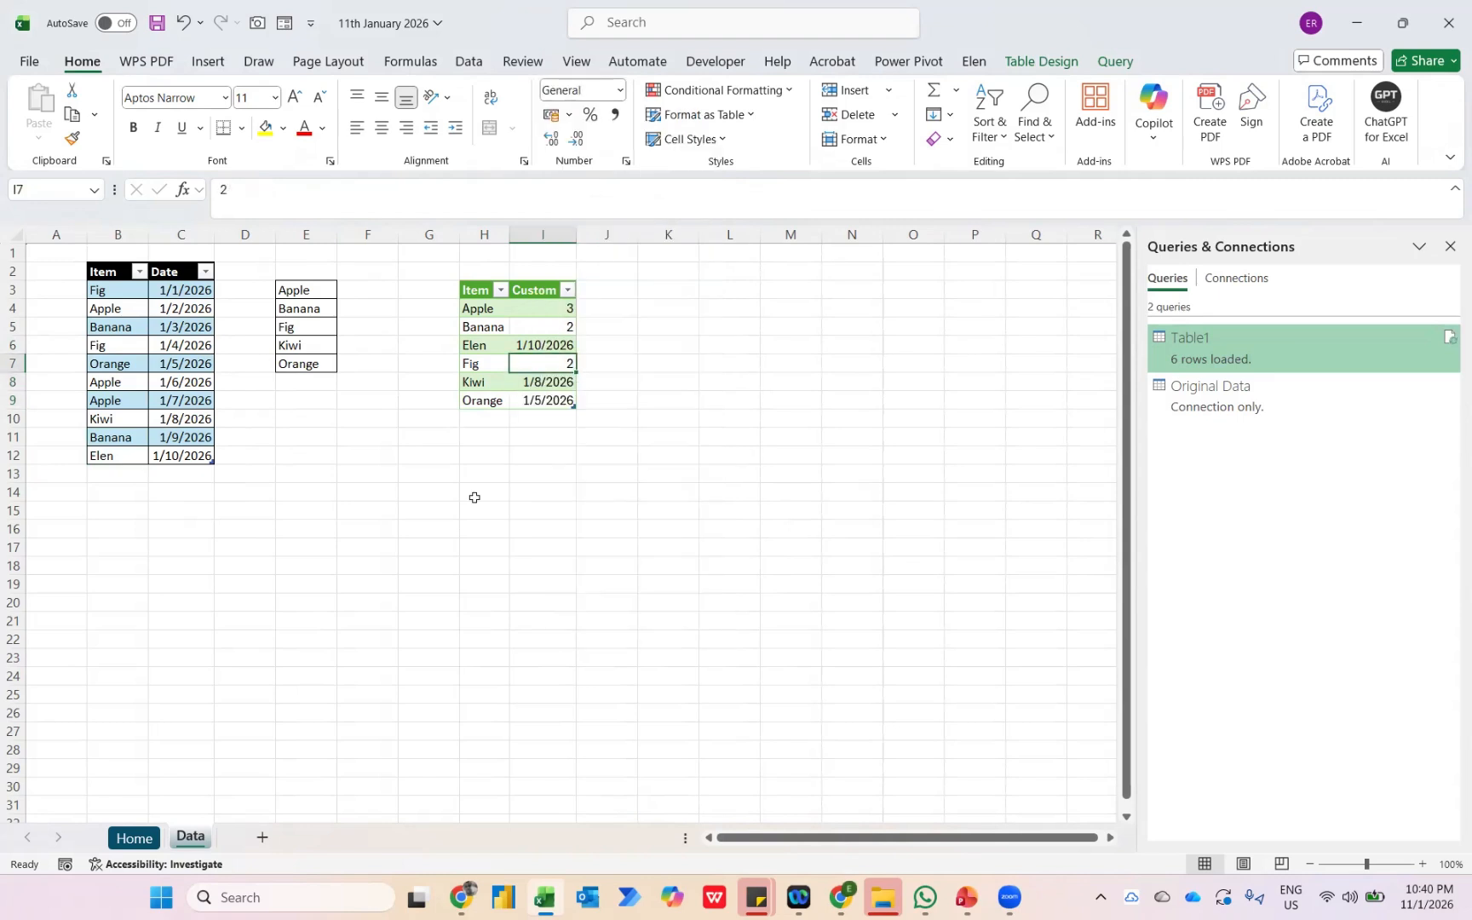
Start a COUNTIF formula in cell F3 beside Apple in the item list.
{"action": "key", "text": "Left"}
{"action": "key", "text": "Left"}
{"action": "key", "text": "Left"}
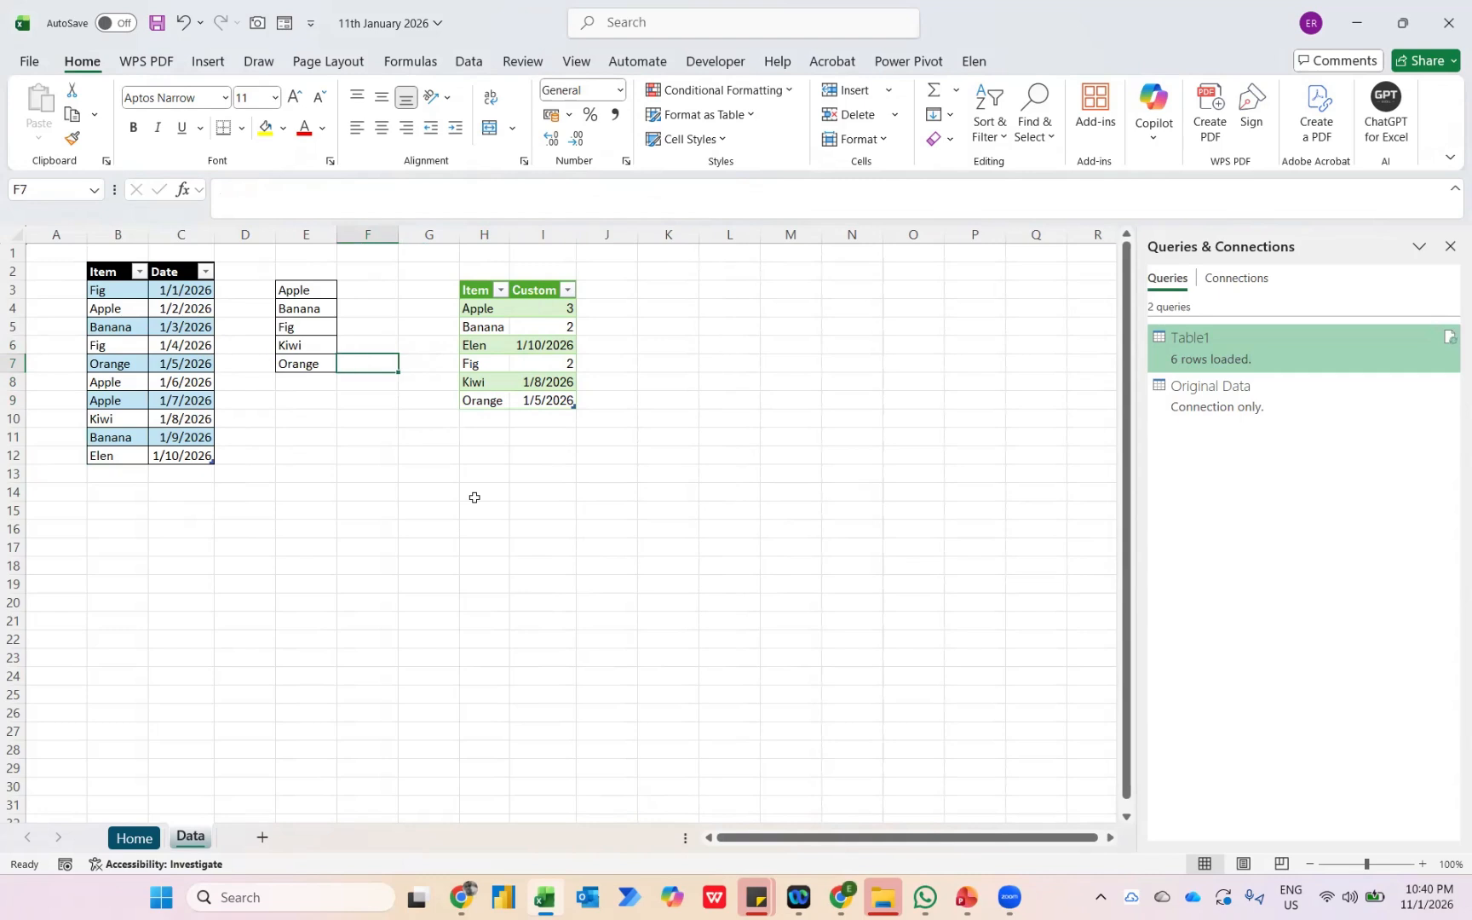
{"action": "key", "text": "Up"}
{"action": "key", "text": "Up"}
{"action": "key", "text": "Up"}
{"action": "key", "text": "Up"}
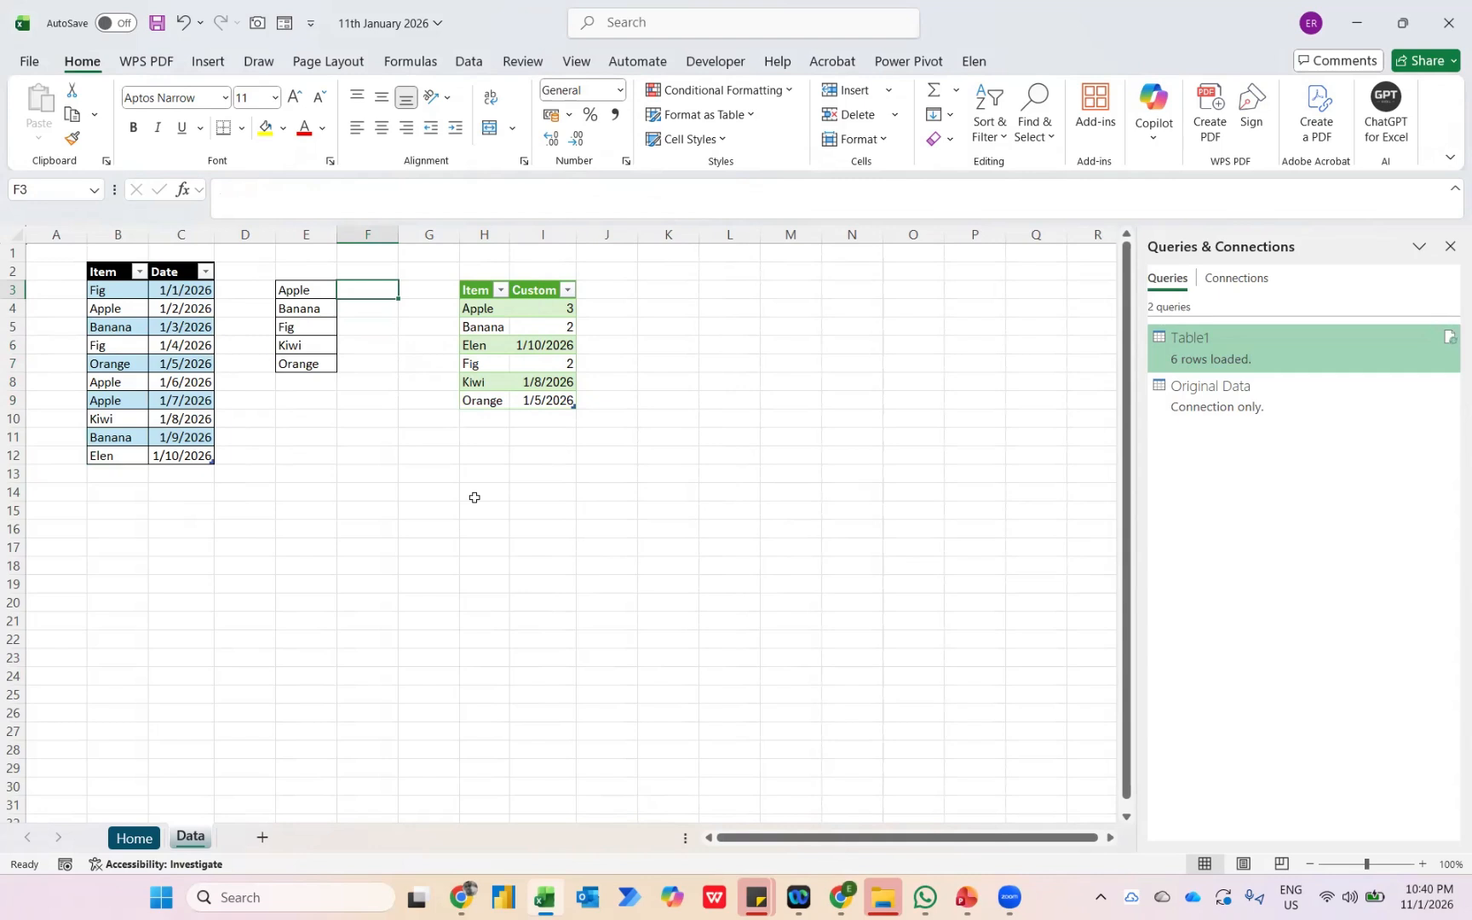
{"action": "type", "text": "=if"}
{"action": "key", "text": "BackSpace"}
{"action": "key", "text": "BackSpace"}
{"action": "type", "text": "co"}
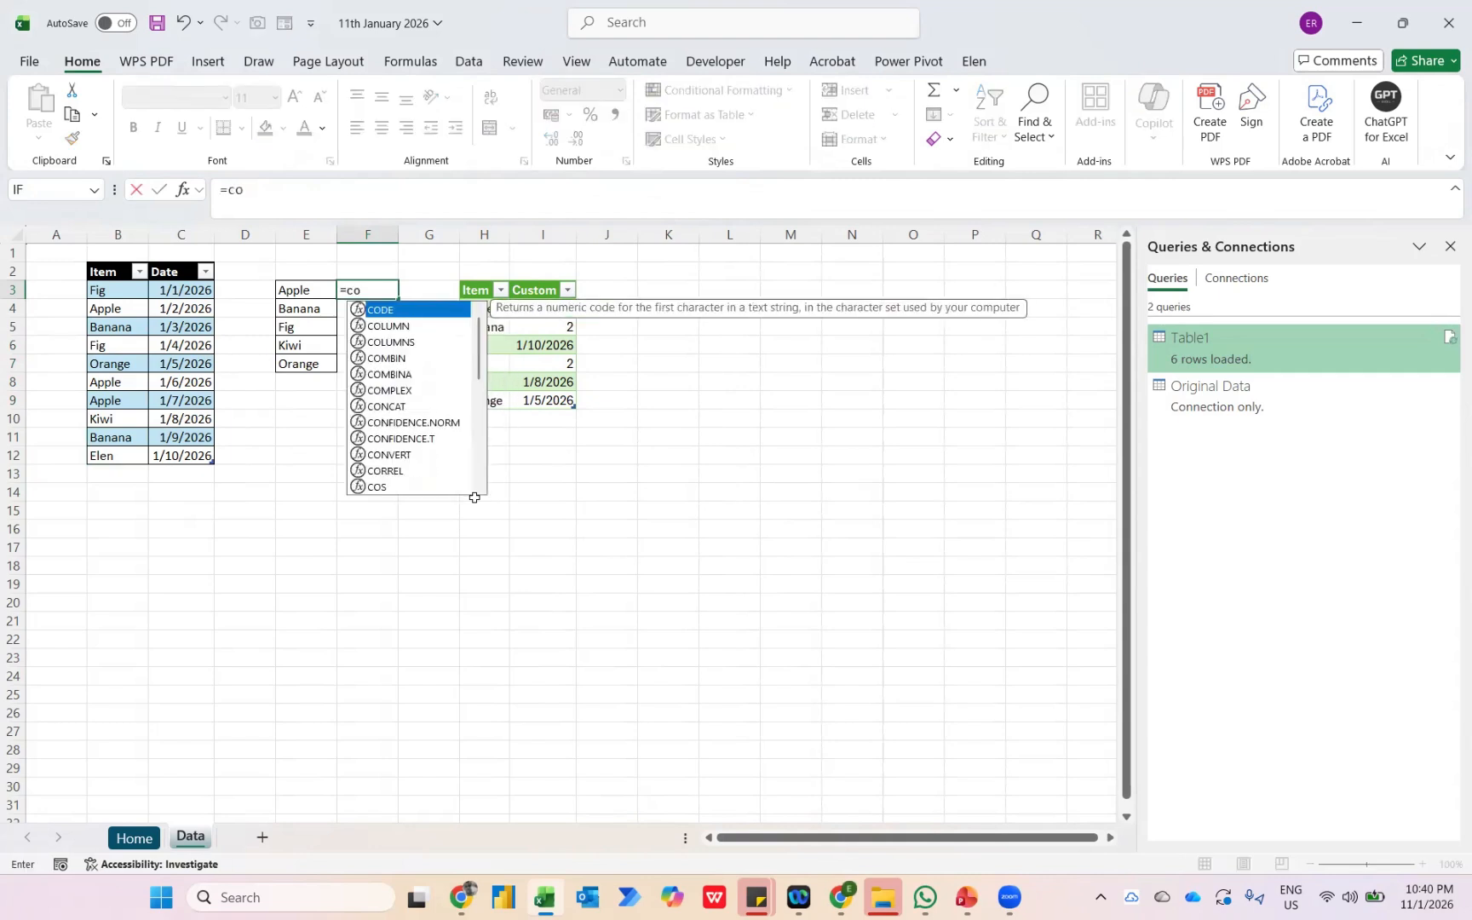
{"action": "type", "text": "untif"}
{"action": "key", "text": "Tab"}
Complete the COUNTIF with the whole column B as range and E3 as criteria.
{"action": "key", "text": "Left"}
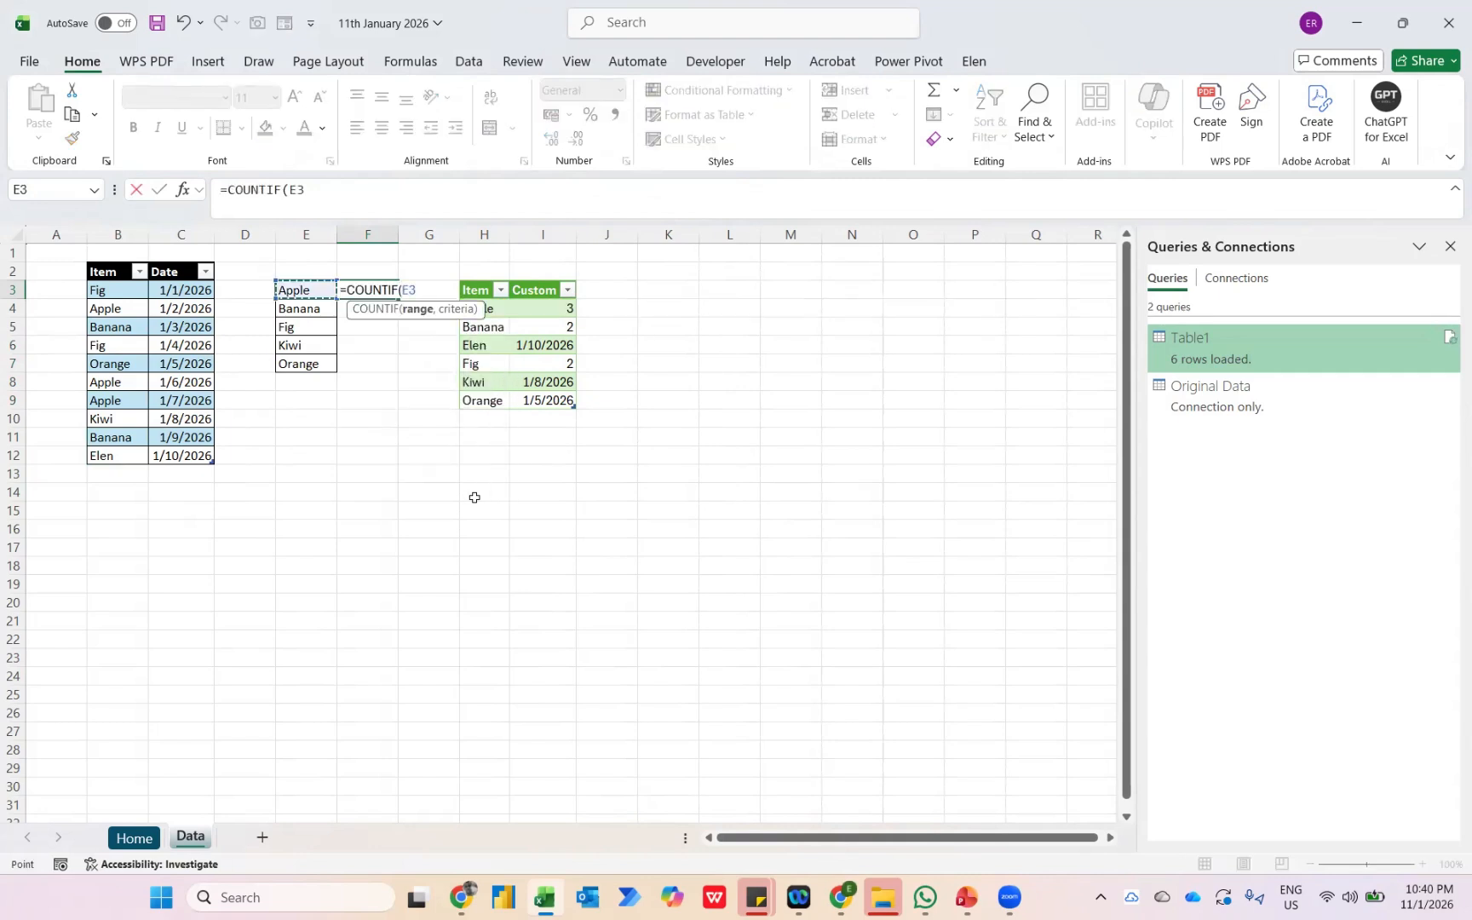
{"action": "key", "text": "Left"}
{"action": "key", "text": "Left"}
{"action": "key", "text": "Left"}
{"action": "key", "text": "ctrl+shift+Down"}
{"action": "key", "text": "ctrl+space"}
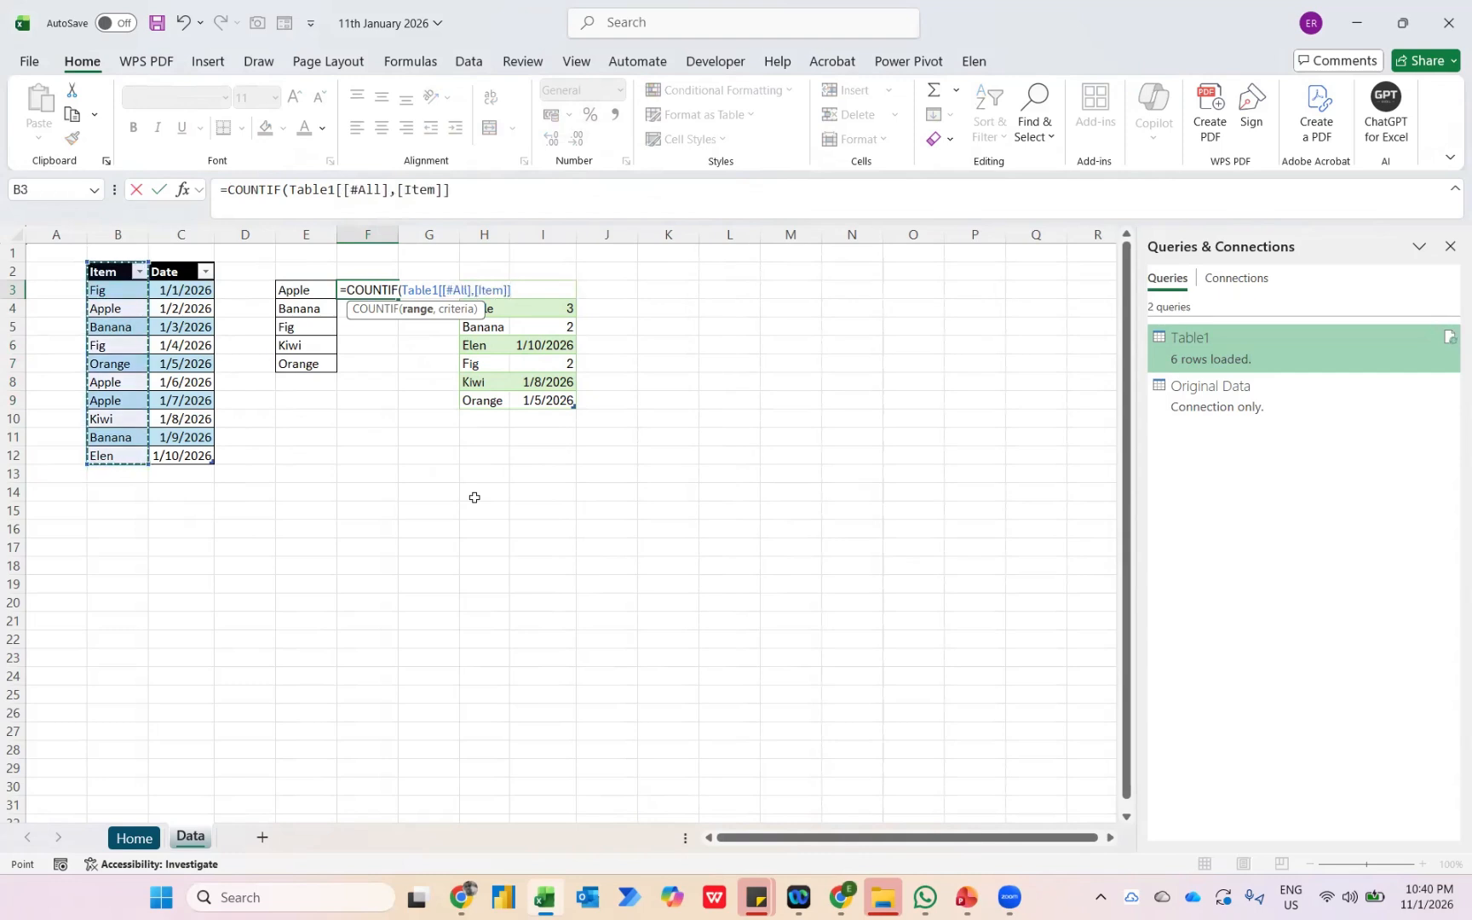
{"action": "left_click", "coordinate": [115, 233]}
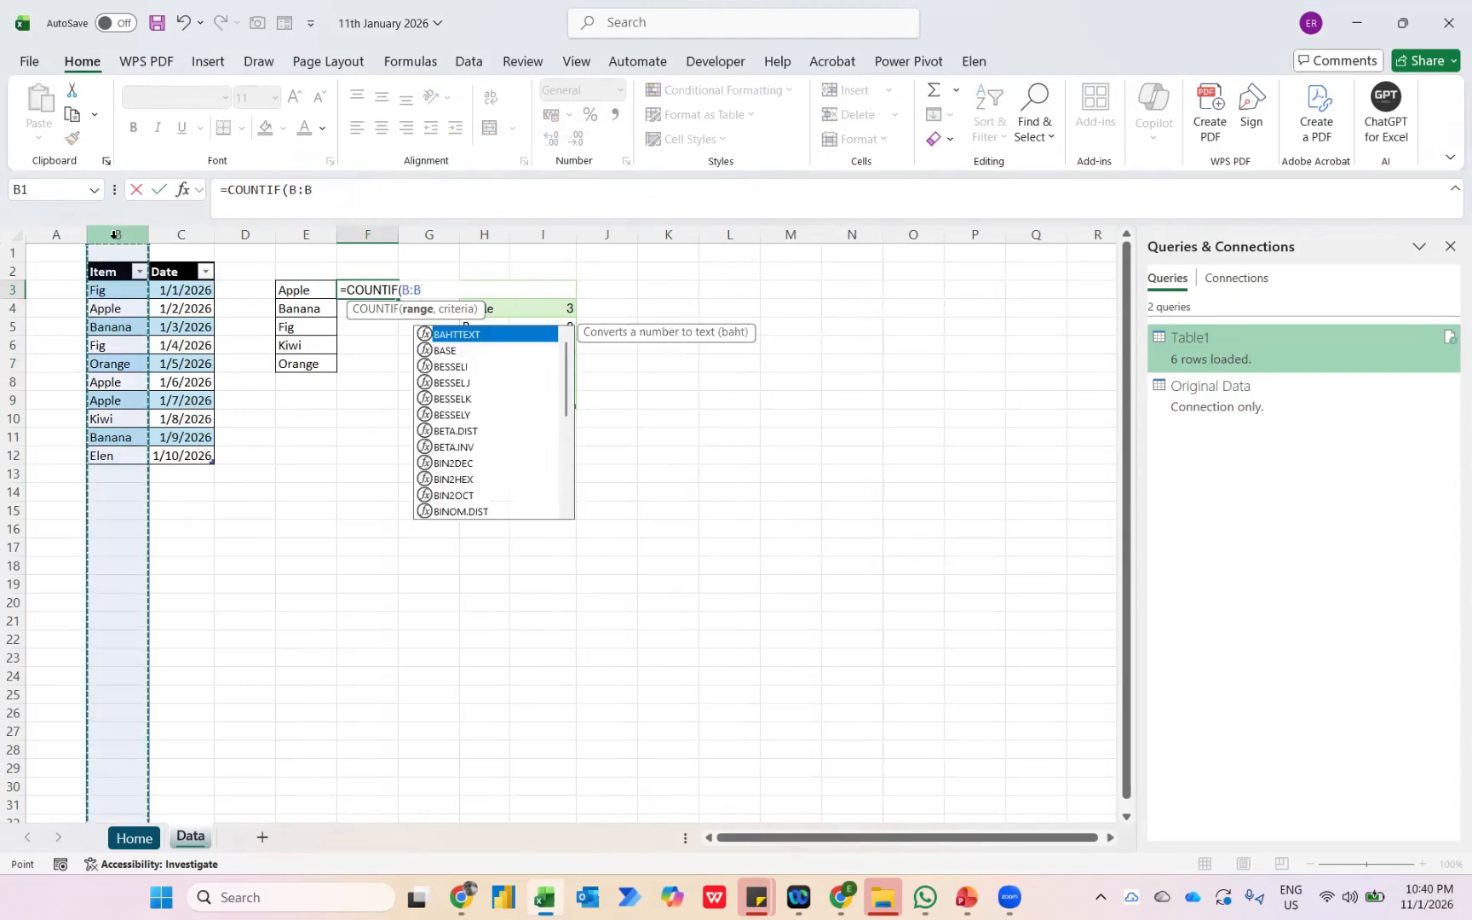
{"action": "type", "text": ","}
{"action": "key", "text": "Left"}
{"action": "type", "text": ")"}
{"action": "key", "text": "Return"}
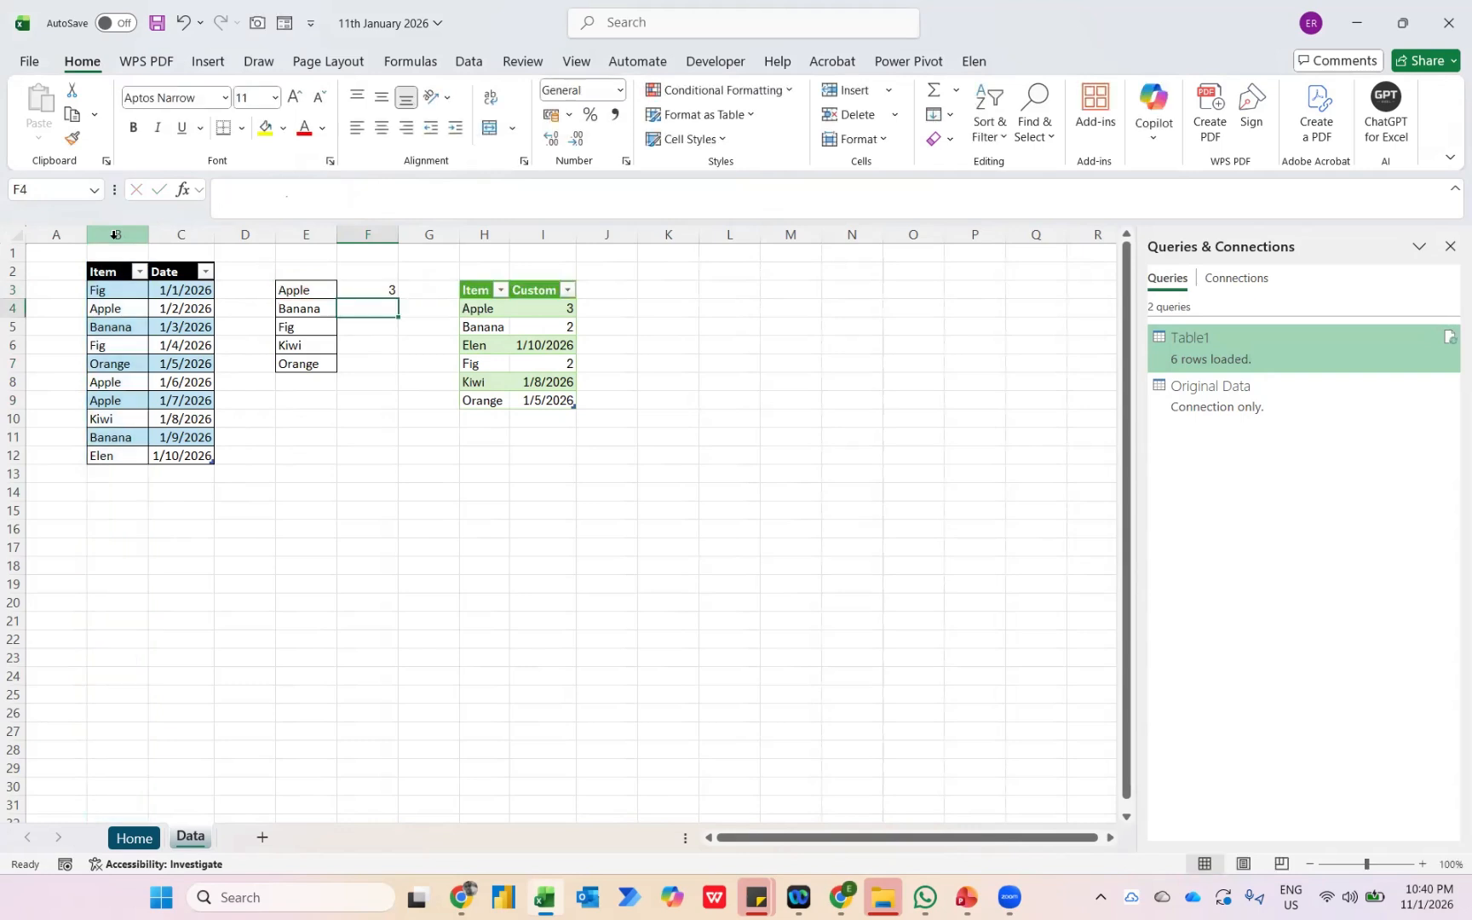
Fill the COUNTIF formula down from F3 to F7 for the remaining items.
{"action": "key", "text": "Up"}
{"action": "double_click", "coordinate": [399, 298]}
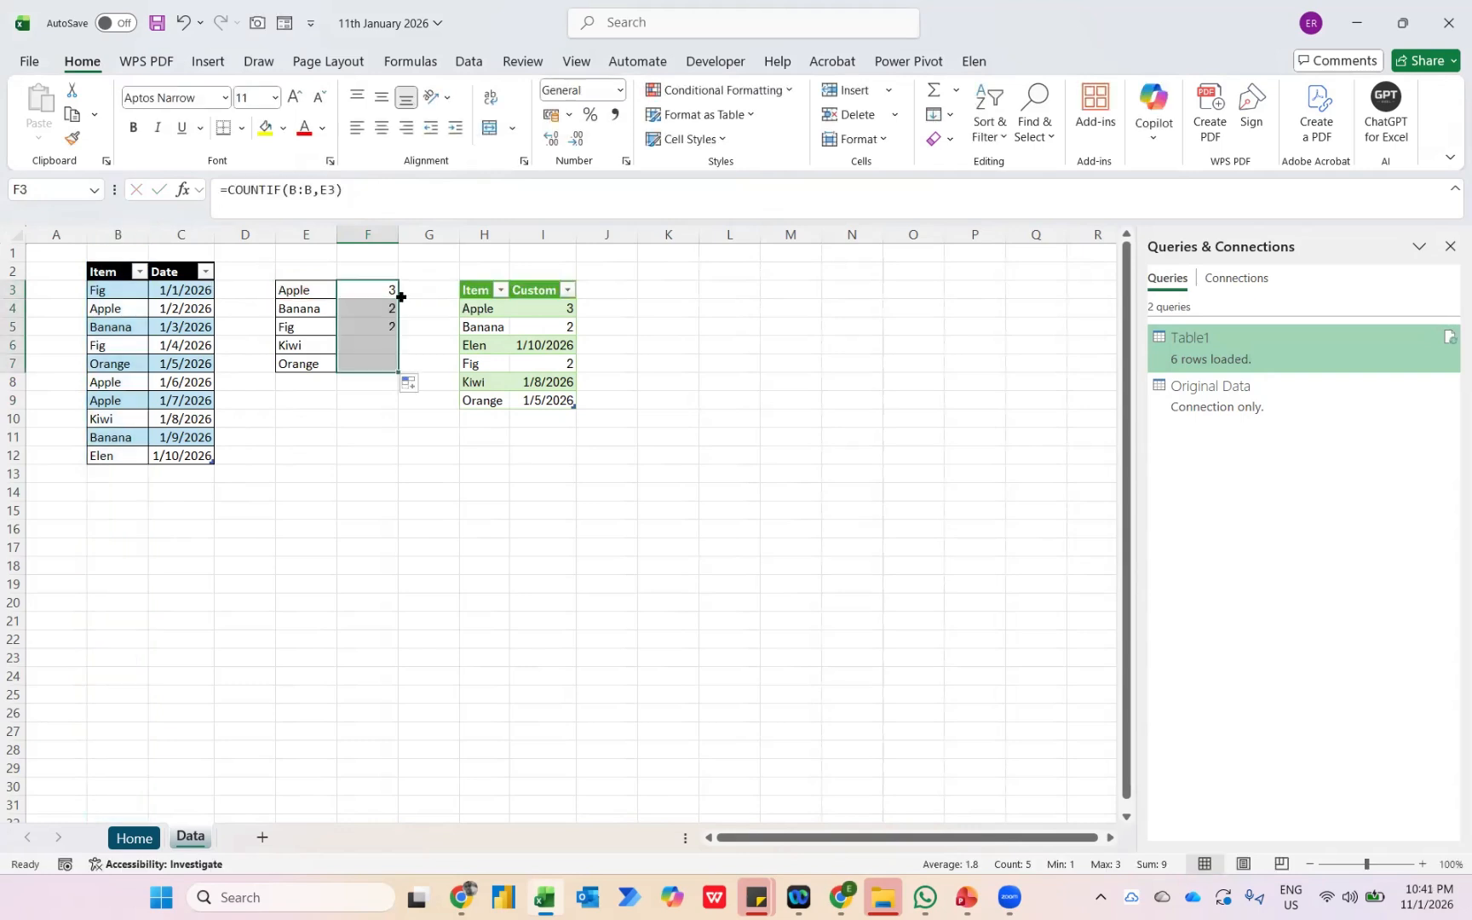
{"action": "key", "text": "Left"}
{"action": "key", "text": "Right"}
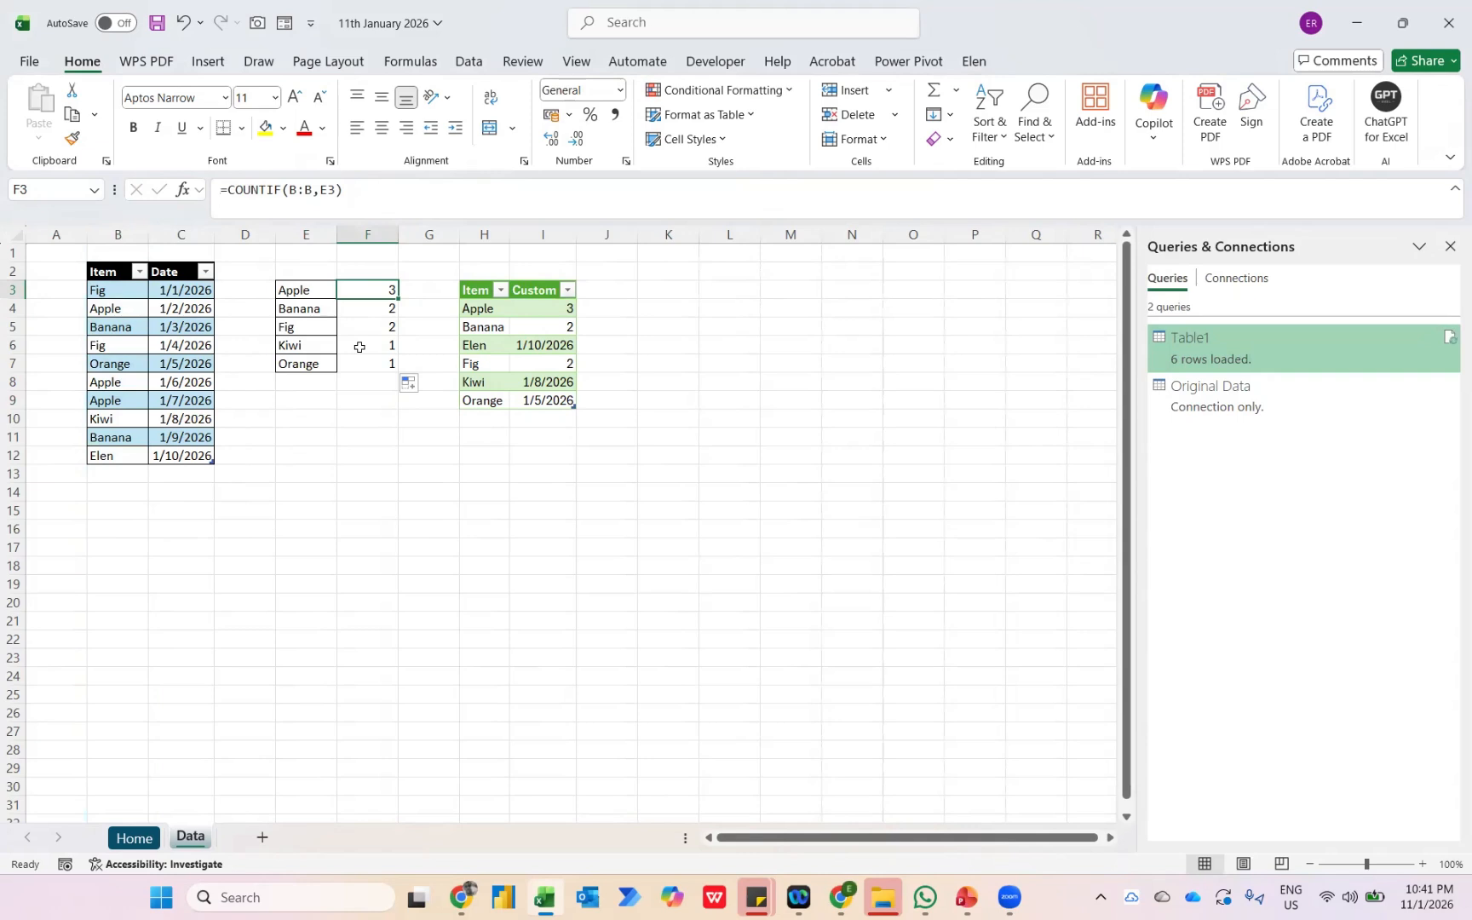
Wrap F3's COUNTIF in an IF that tests COUNTIF(B:B,E3)>1 and returns the same COUNTIF when true.
{"action": "left_click", "coordinate": [226, 189]}
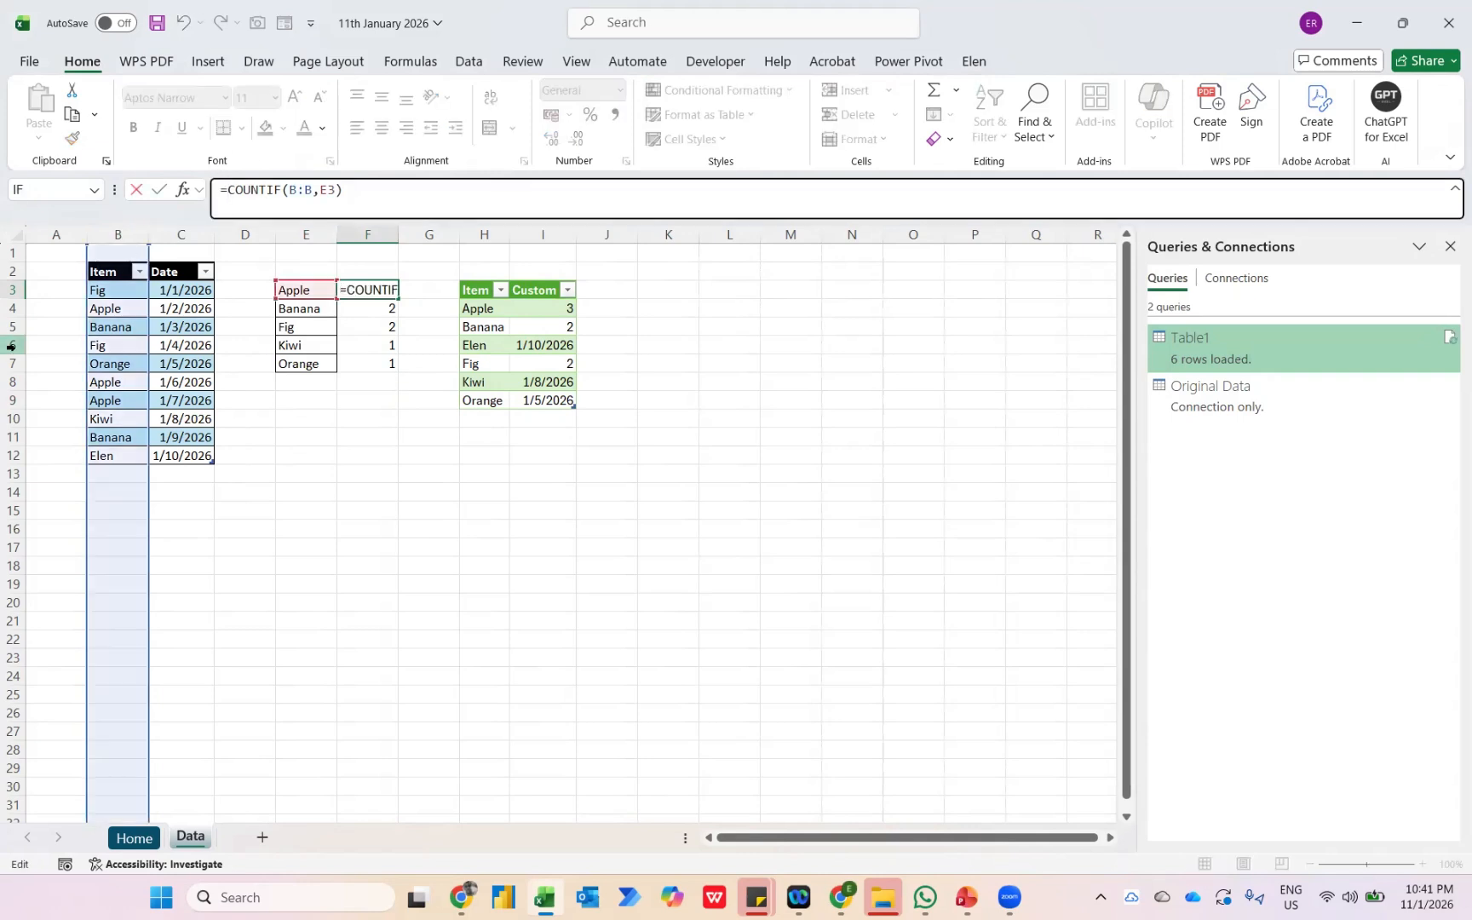
{"action": "type", "text": "IF("}
{"action": "key", "text": "shift+End"}
{"action": "key", "text": "ctrl+c"}
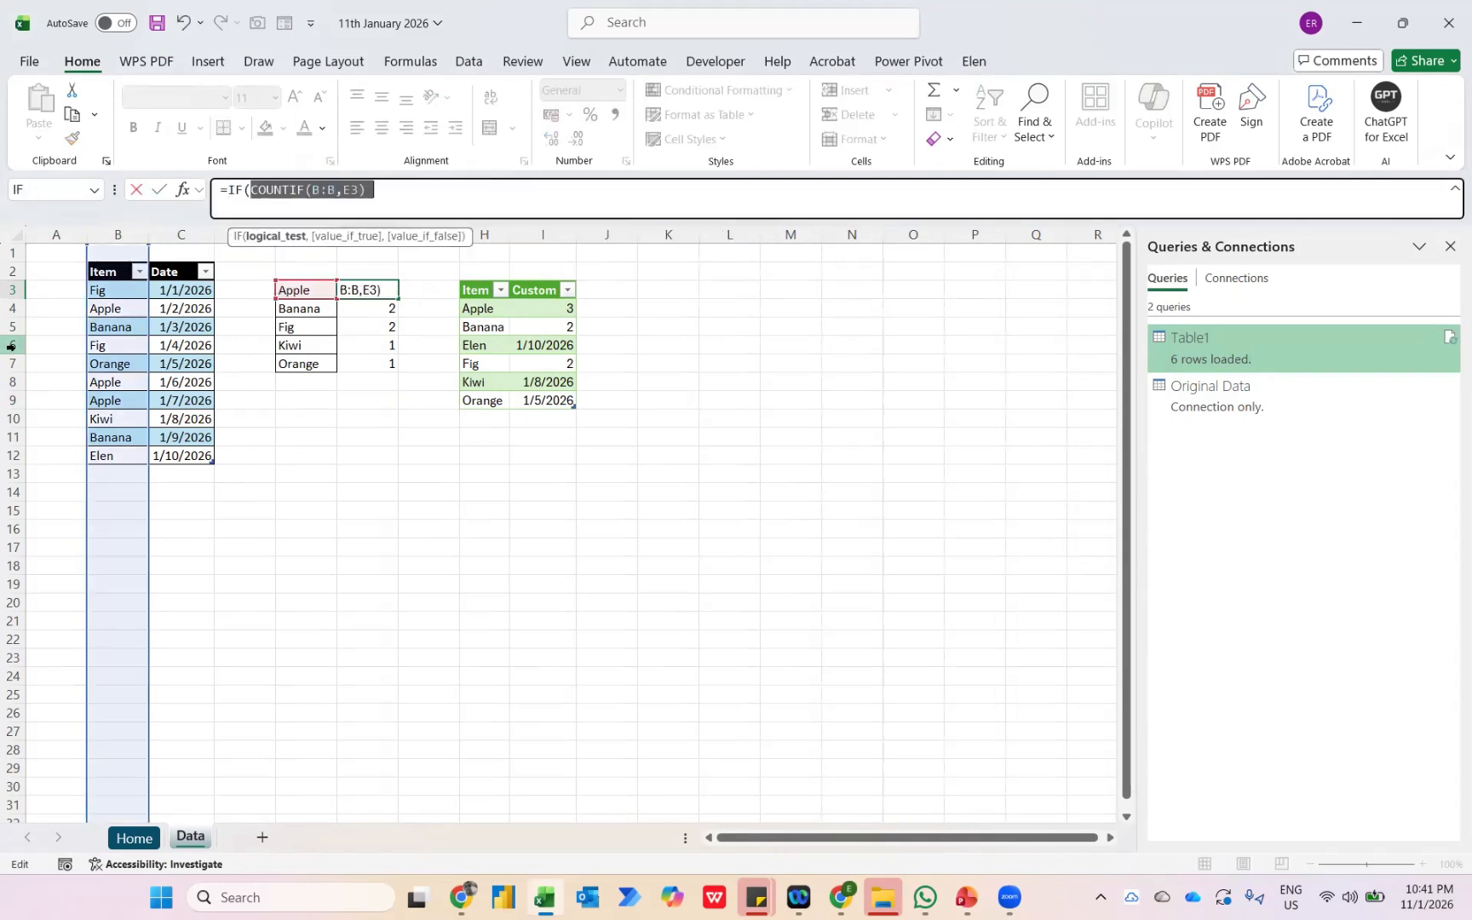
{"action": "key", "text": "End"}
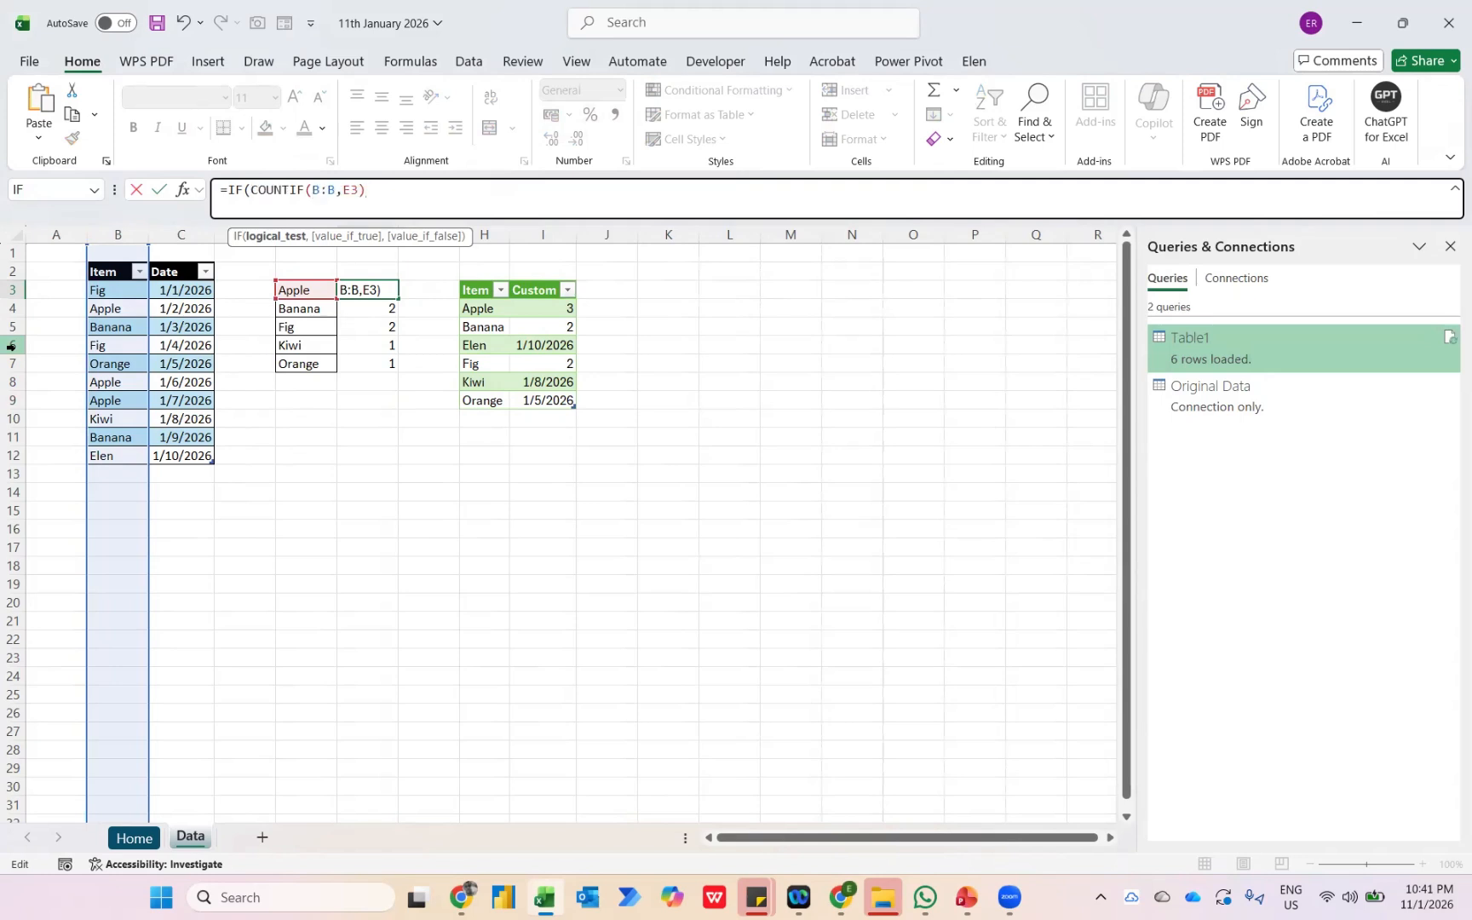
{"action": "type", "text": ","}
{"action": "key", "text": "ctrl+v"}
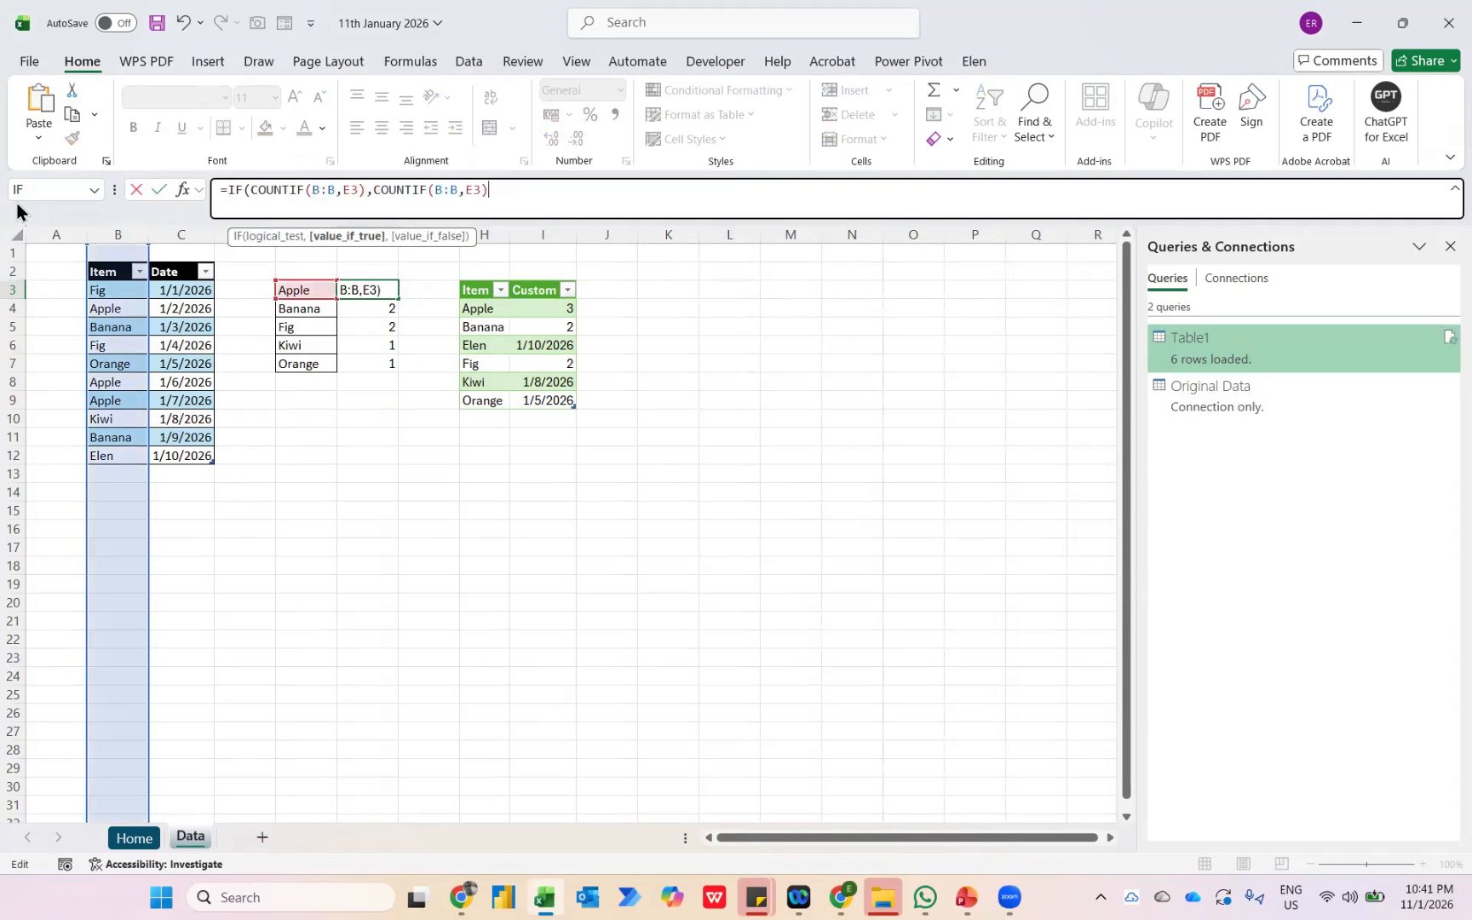
{"action": "left_click", "coordinate": [366, 189]}
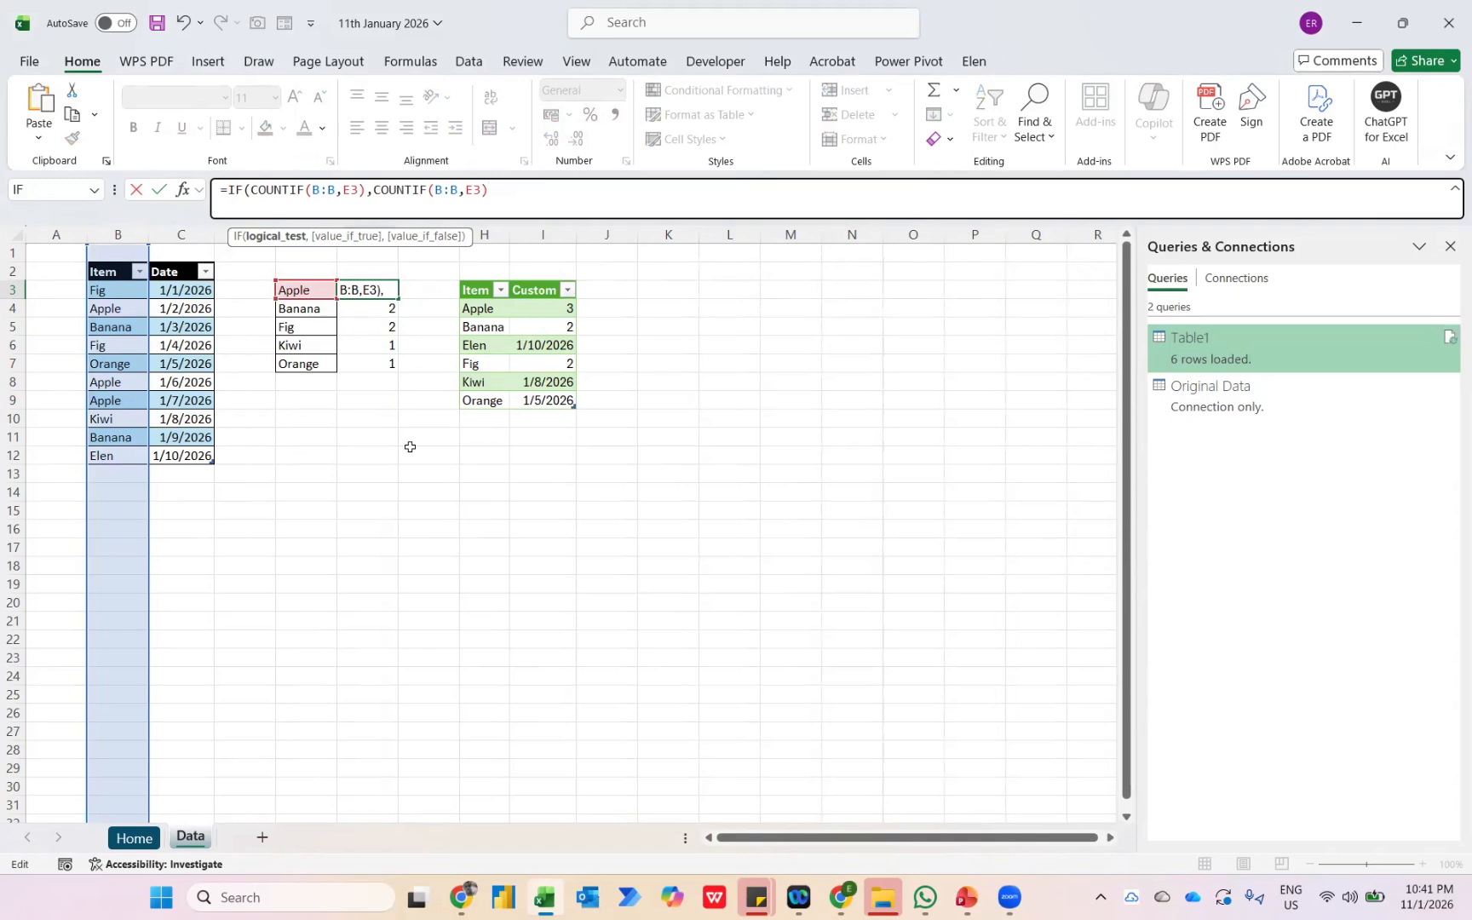
{"action": "type", "text": ">1"}
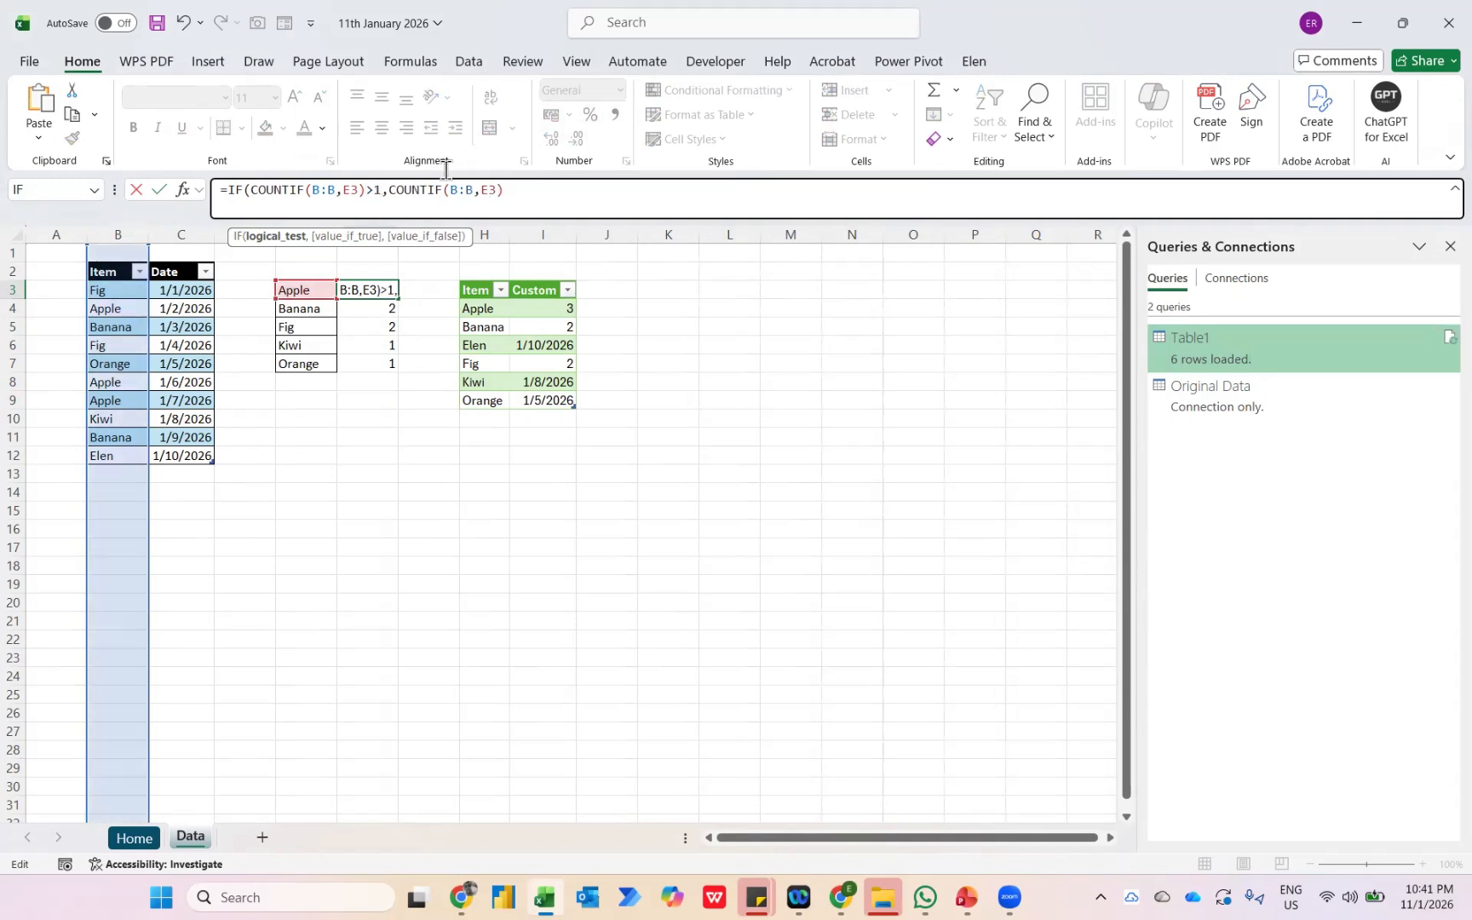
Complete F3's IF with XLOOKUP(E3,B:B,C:C) as the value if false, and enter the formula.
{"action": "key", "text": "End"}
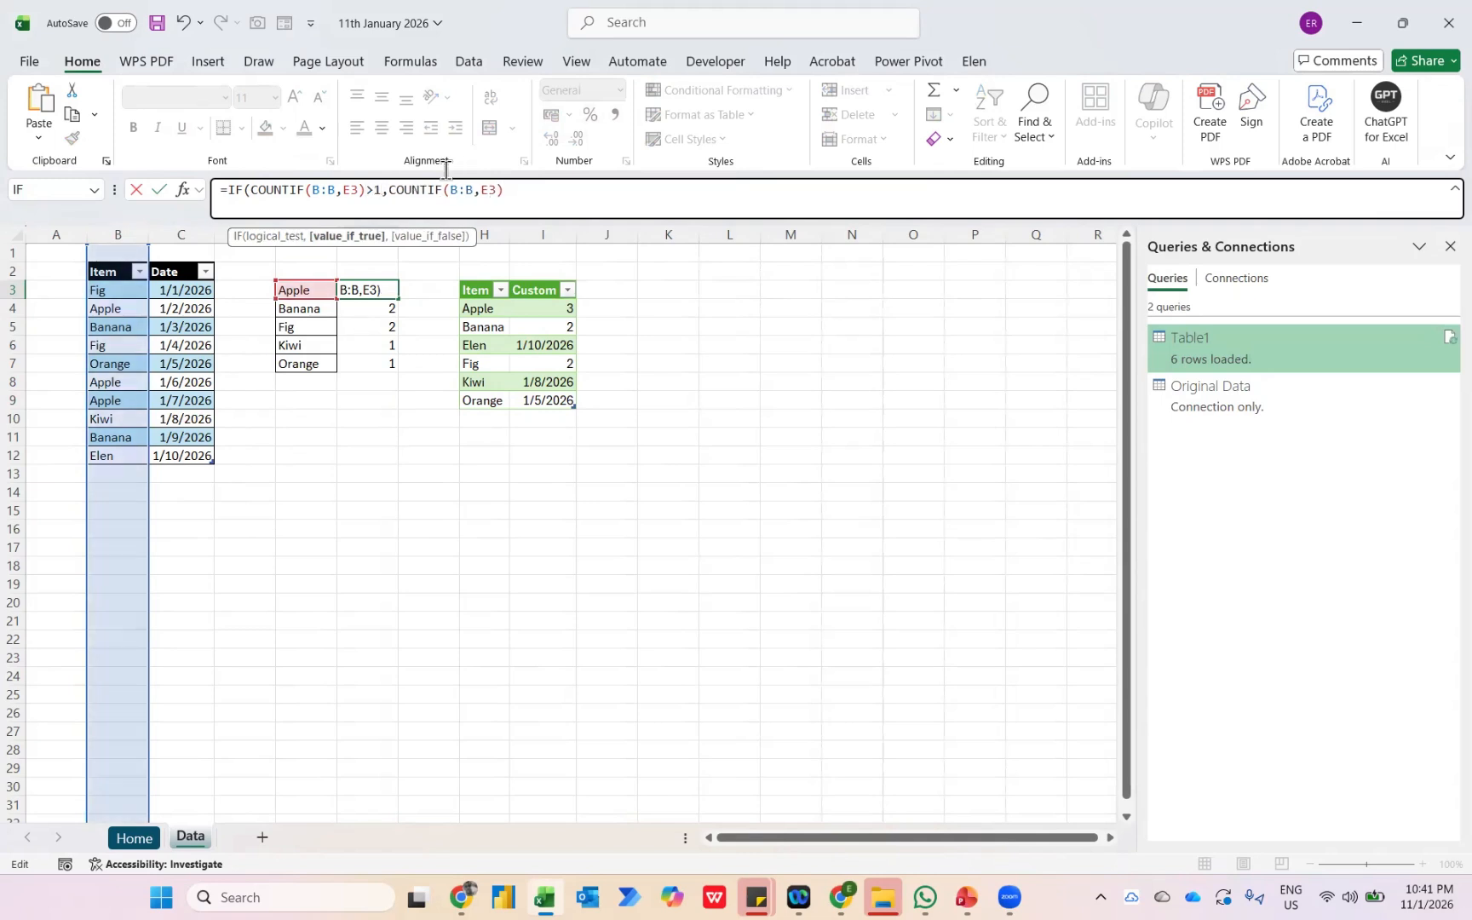
{"action": "type", "text": ",XLOOKUP("}
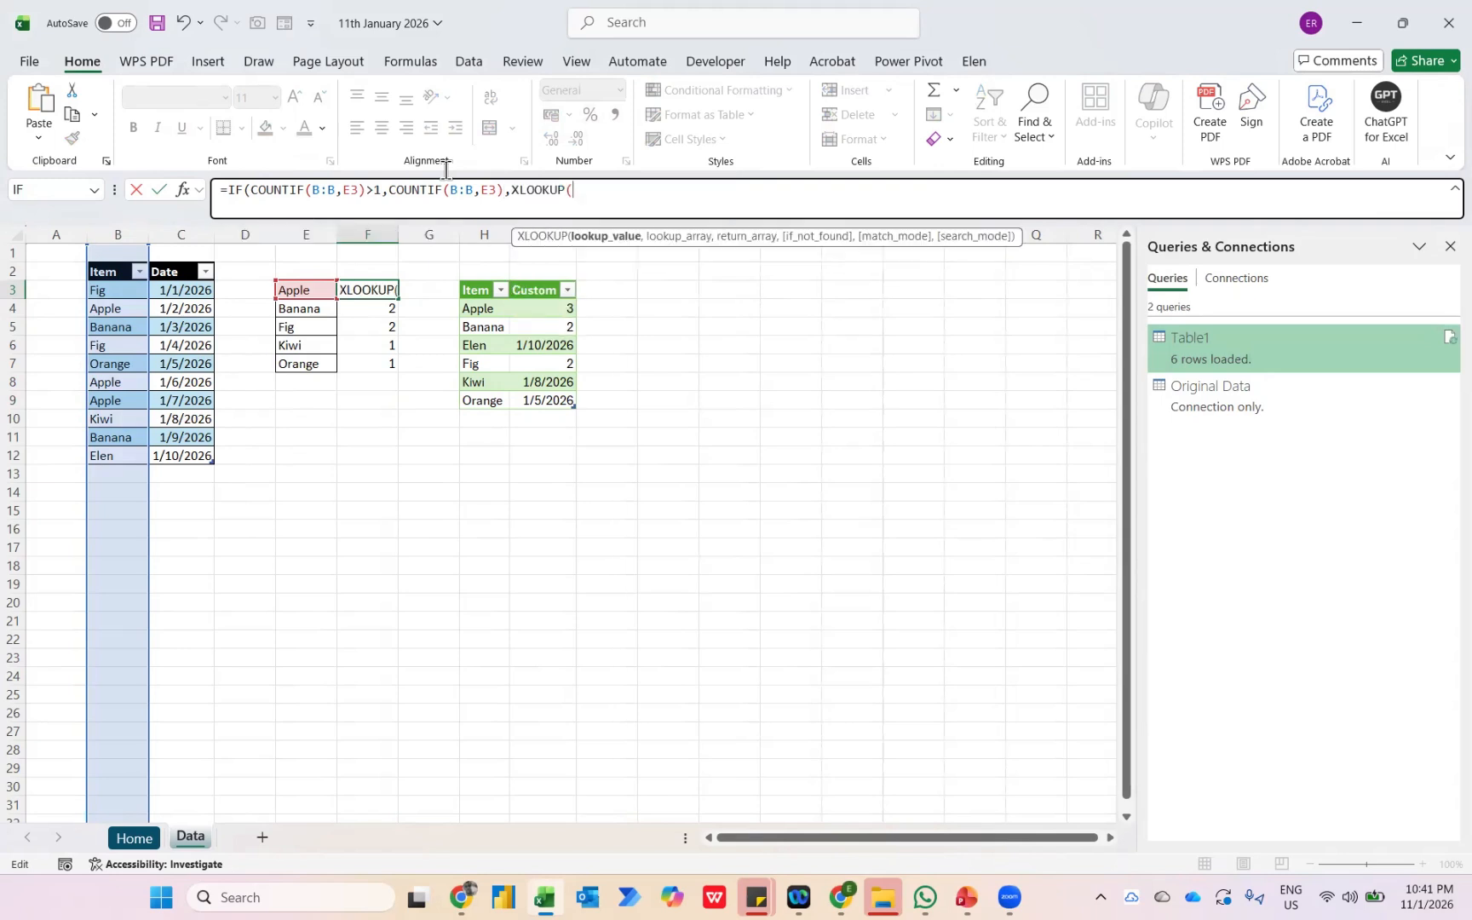
{"action": "left_click", "coordinate": [299, 289]}
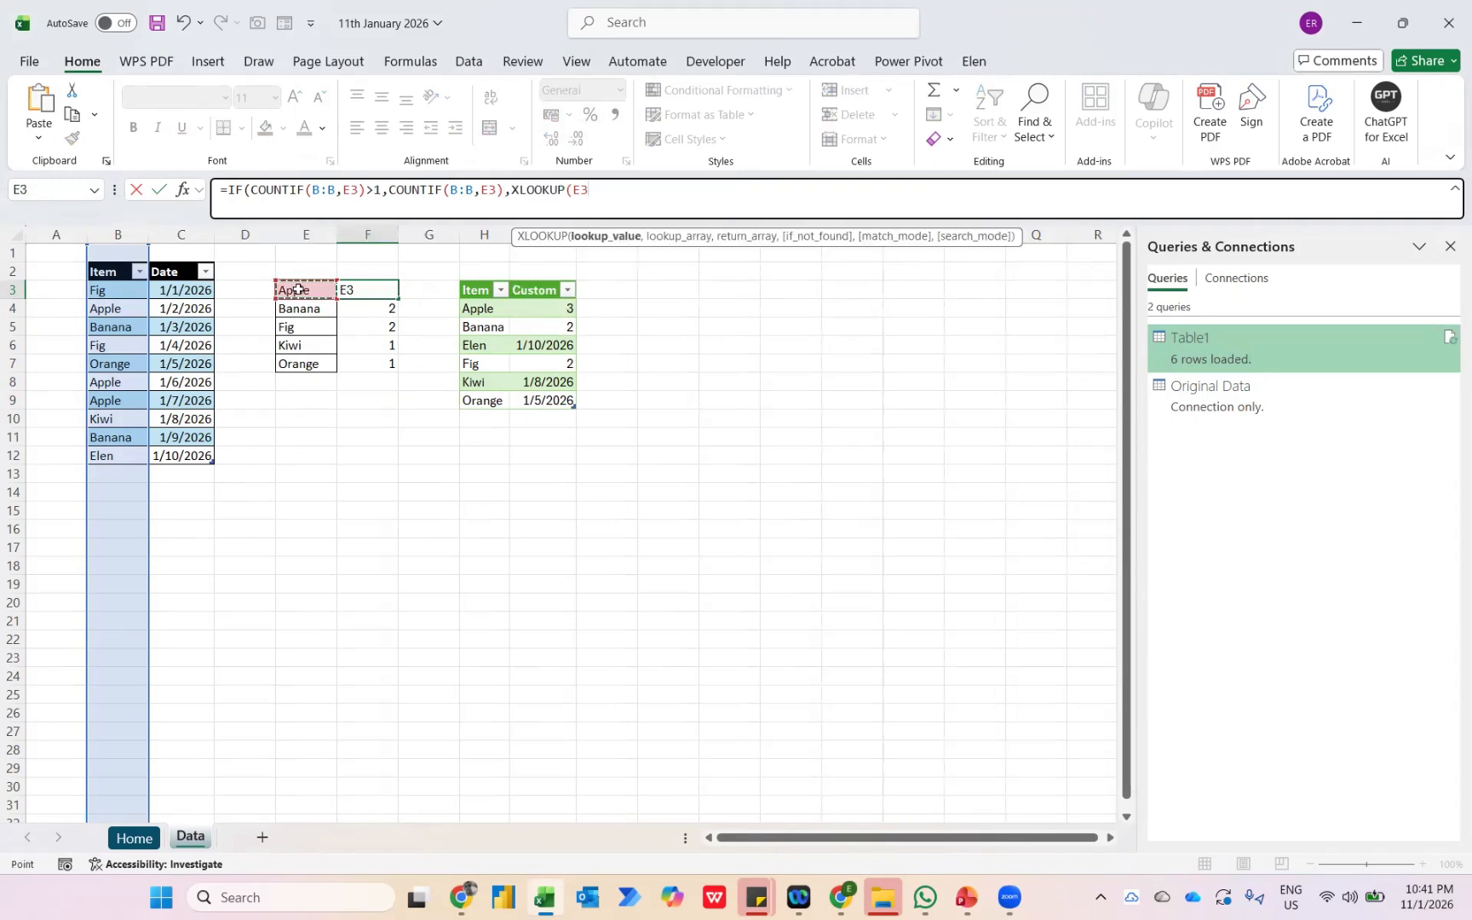
{"action": "type", "text": ","}
{"action": "type", "text": "B:B,"}
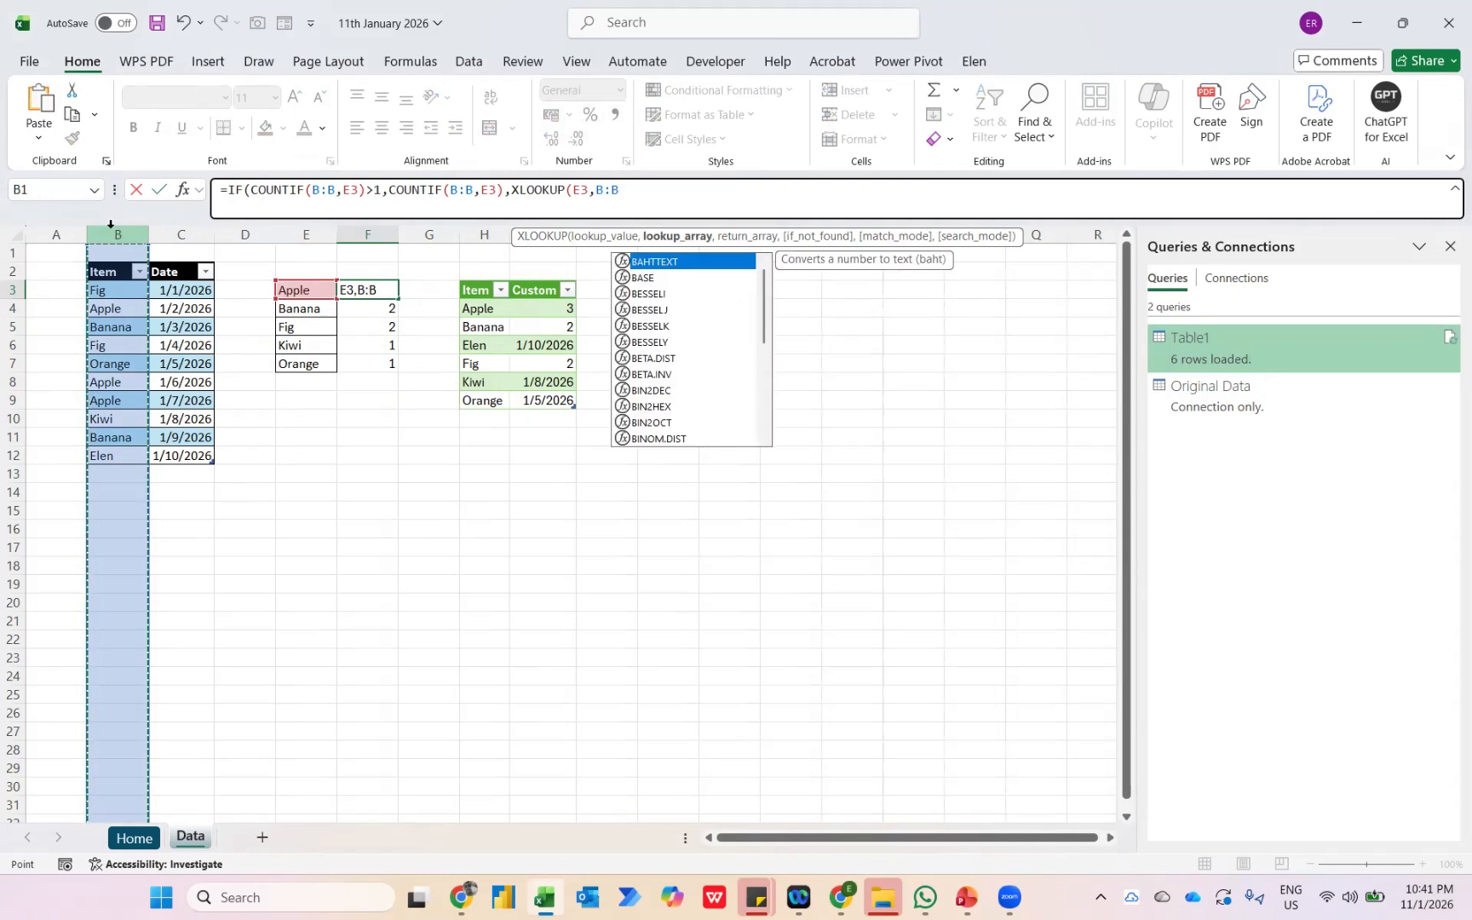
{"action": "left_click", "coordinate": [165, 232]}
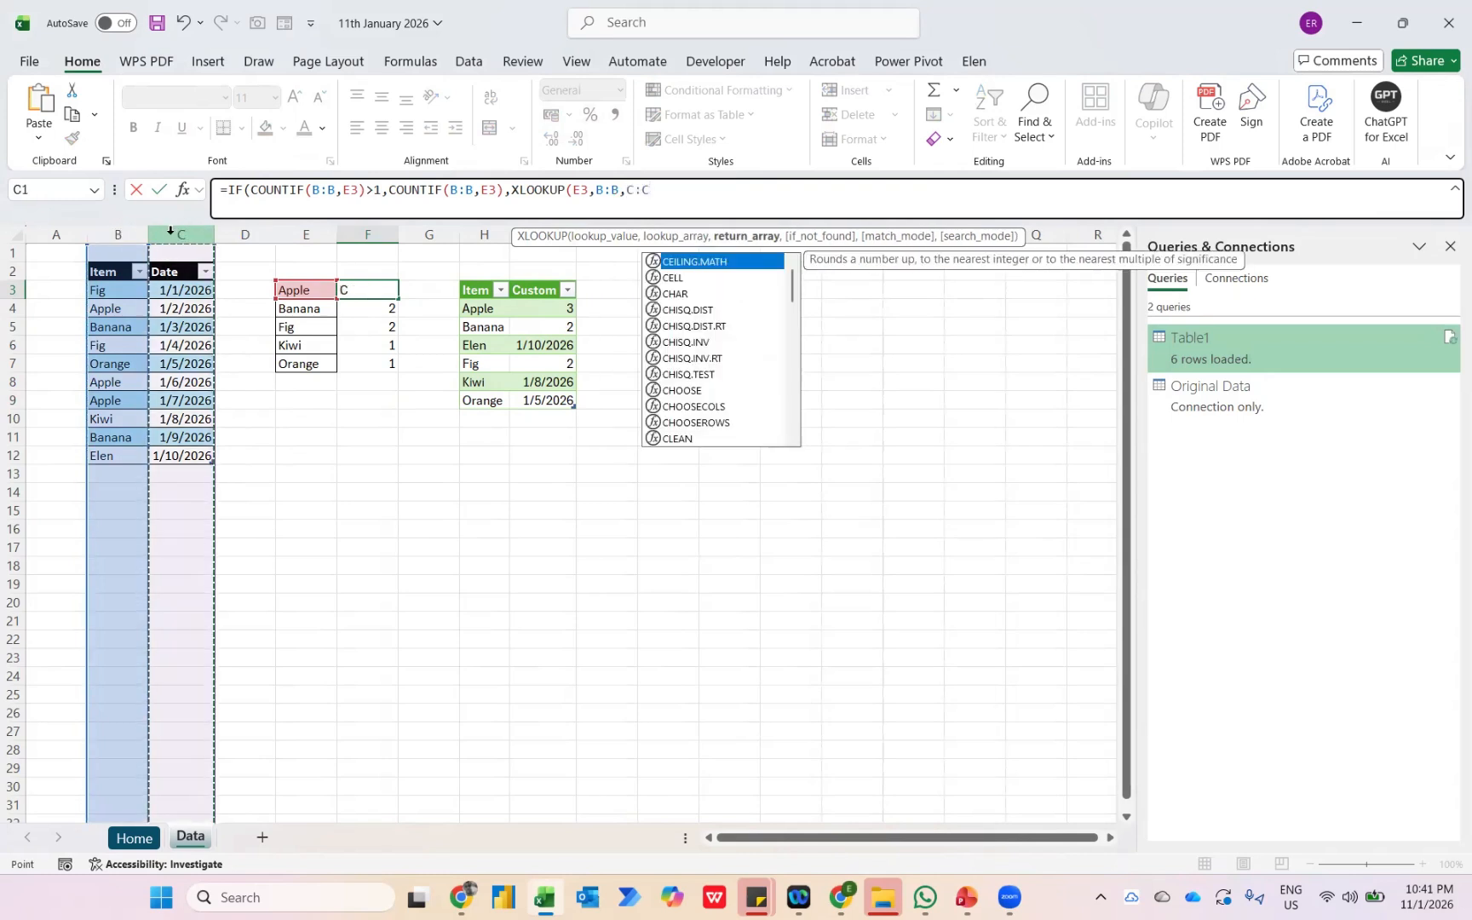
{"action": "type", "text": "))"}
{"action": "key", "text": "Return"}
Fill the combined IF, COUNTIF and XLOOKUP formula down from F3 to F7.
{"action": "key", "text": "Up"}
{"action": "key", "text": "shift+Down"}
{"action": "key", "text": "shift+Down"}
{"action": "key", "text": "shift+Down"}
{"action": "key", "text": "shift+Down"}
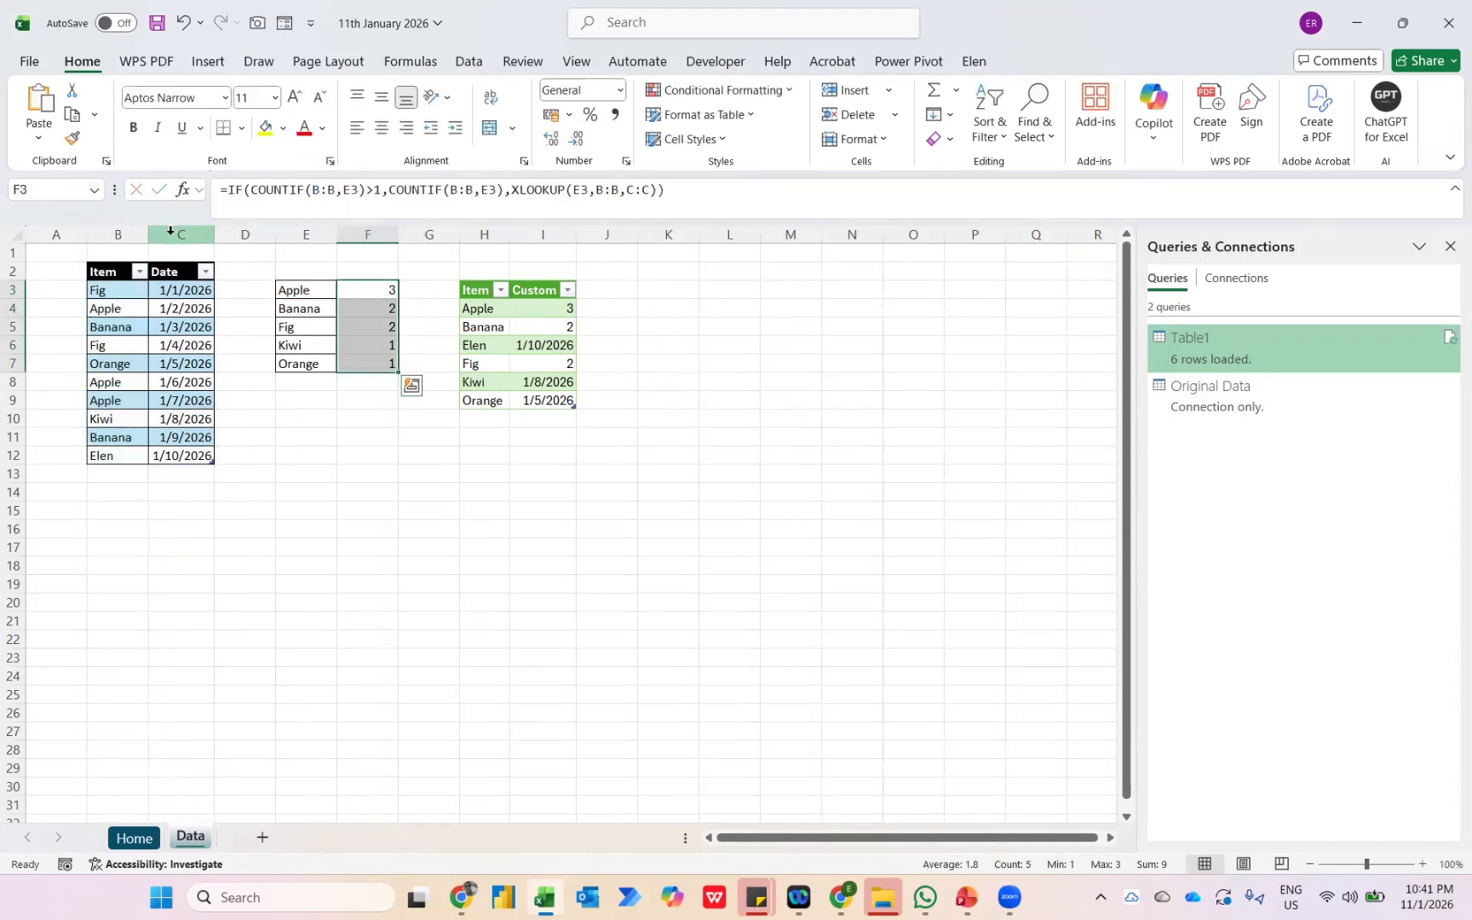
{"action": "key", "text": "ctrl+d"}
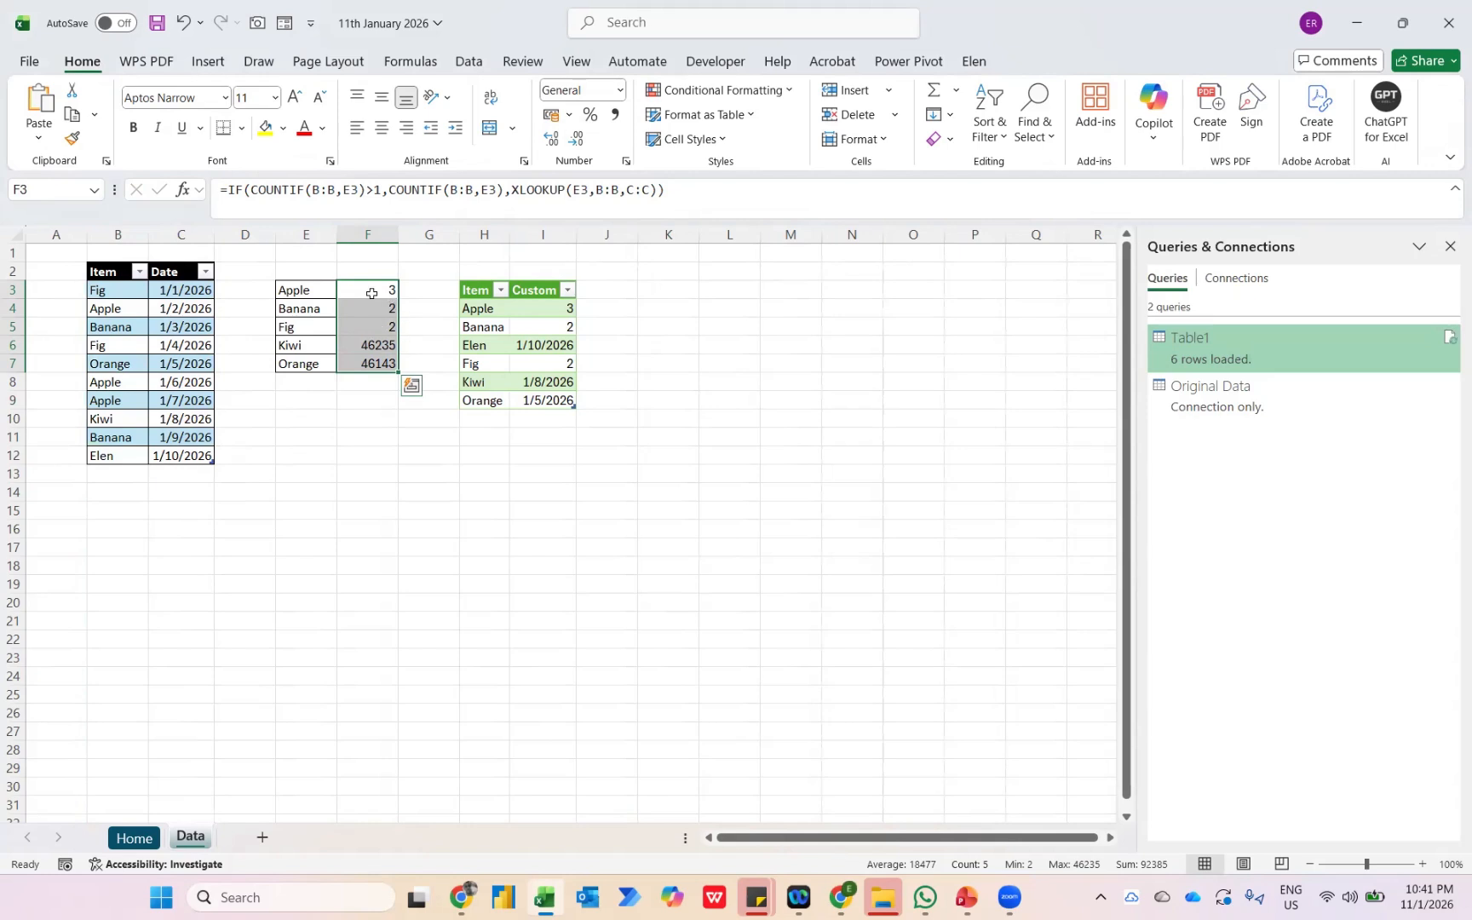
Format the Kiwi and Orange results in F6:F7 as short dates.
{"action": "left_click", "coordinate": [378, 350]}
{"action": "left_click_drag", "start_coordinate": [379, 350], "coordinate": [380, 358]}
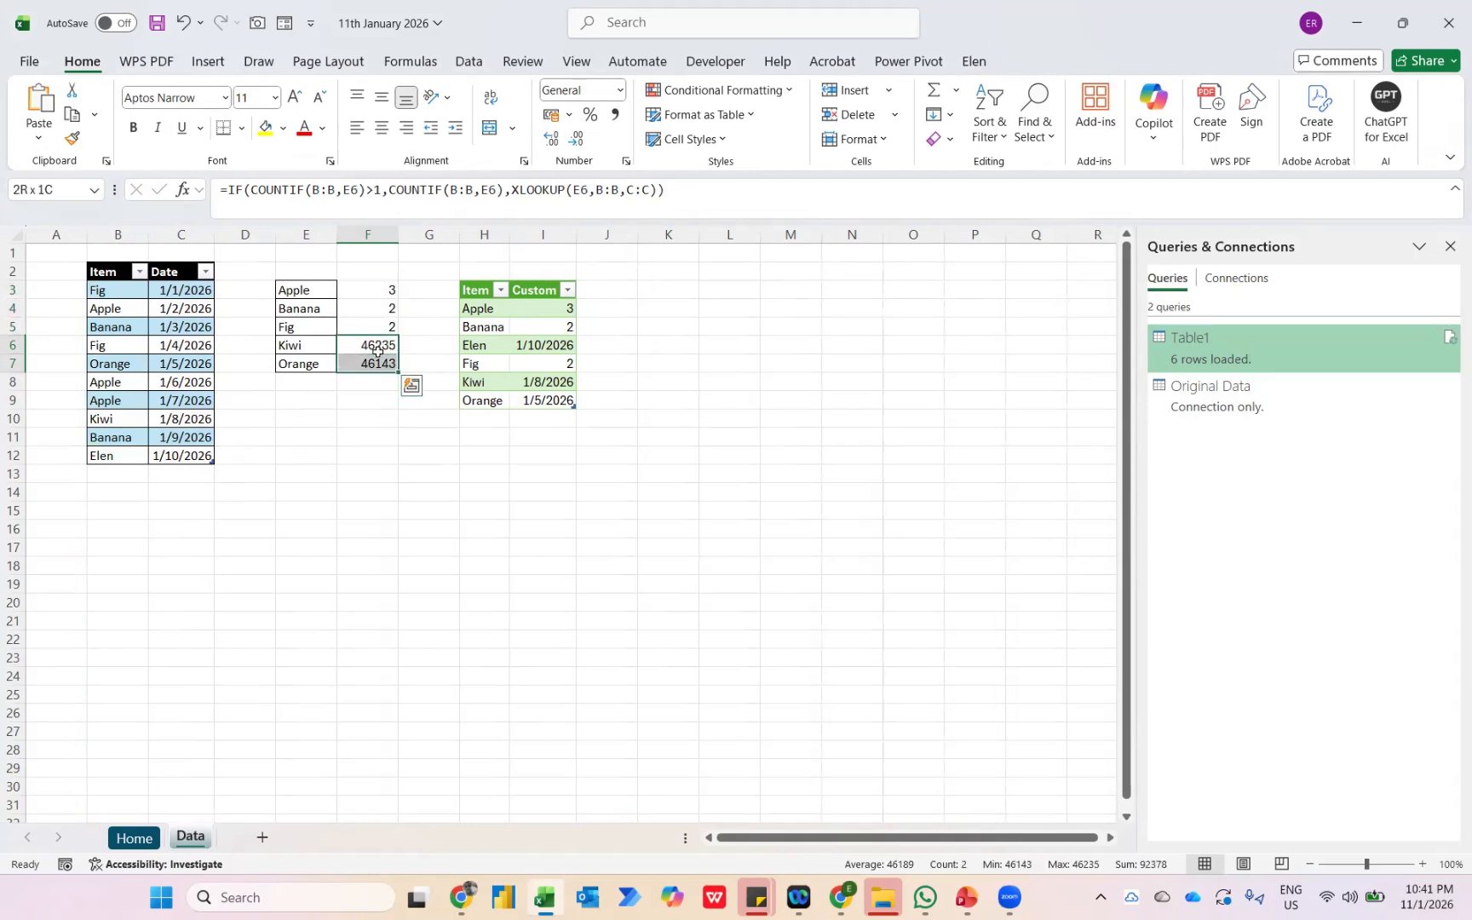
{"action": "key", "text": "ctrl+shift+3"}
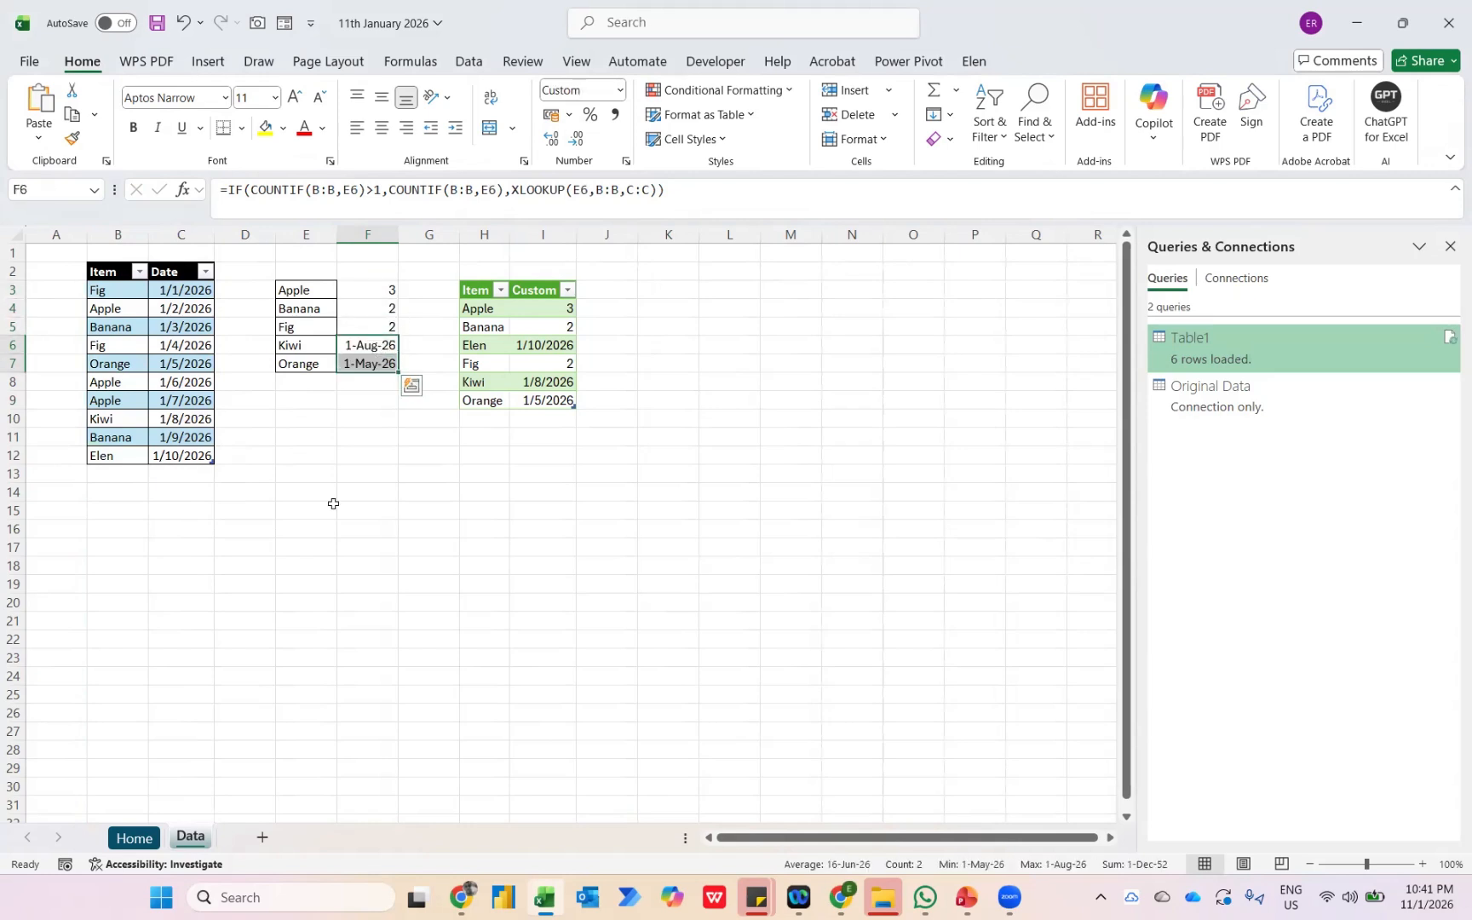
{"action": "left_click", "coordinate": [619, 90]}
{"action": "left_click", "coordinate": [636, 310]}
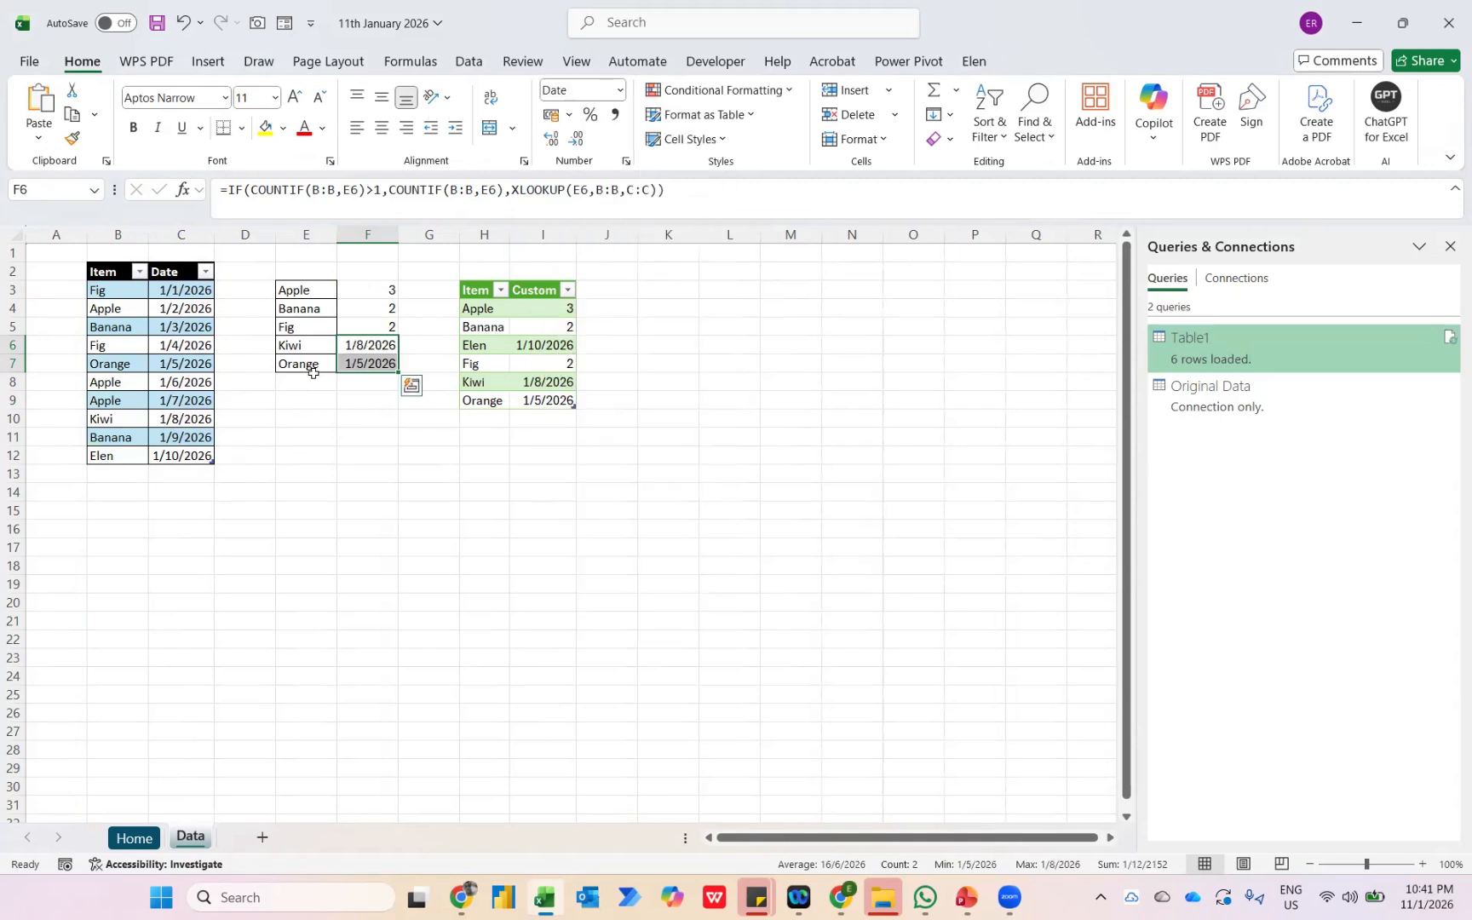